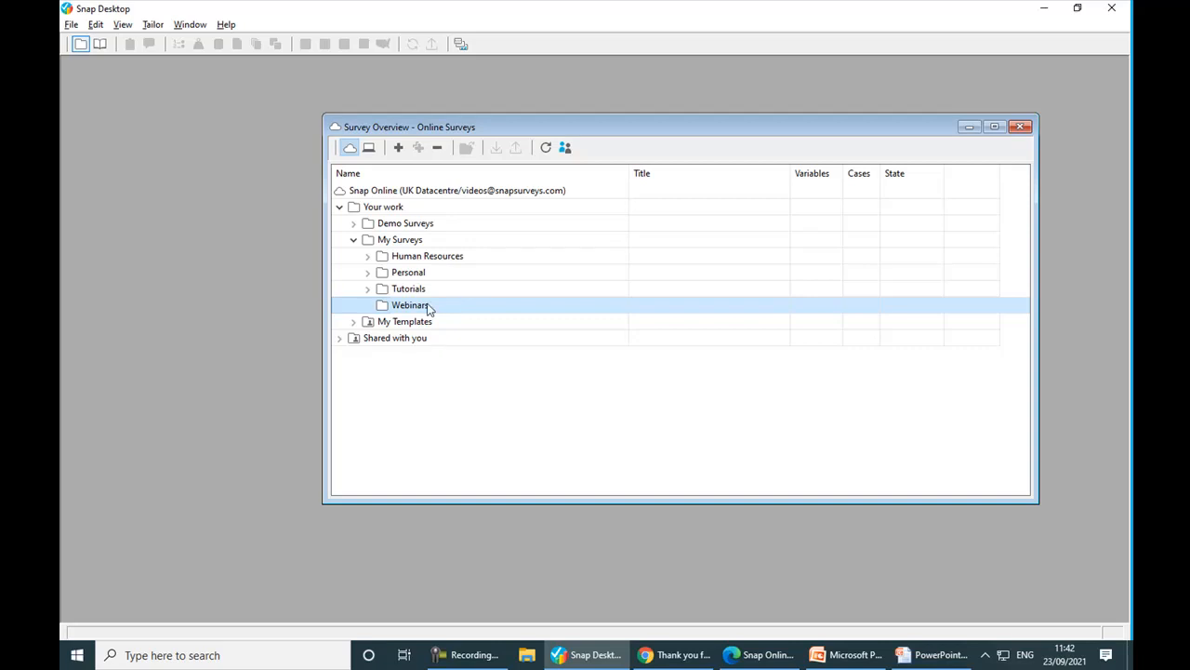
Start a new survey and browse the user and built-in Snap template sources.
click(399, 149)
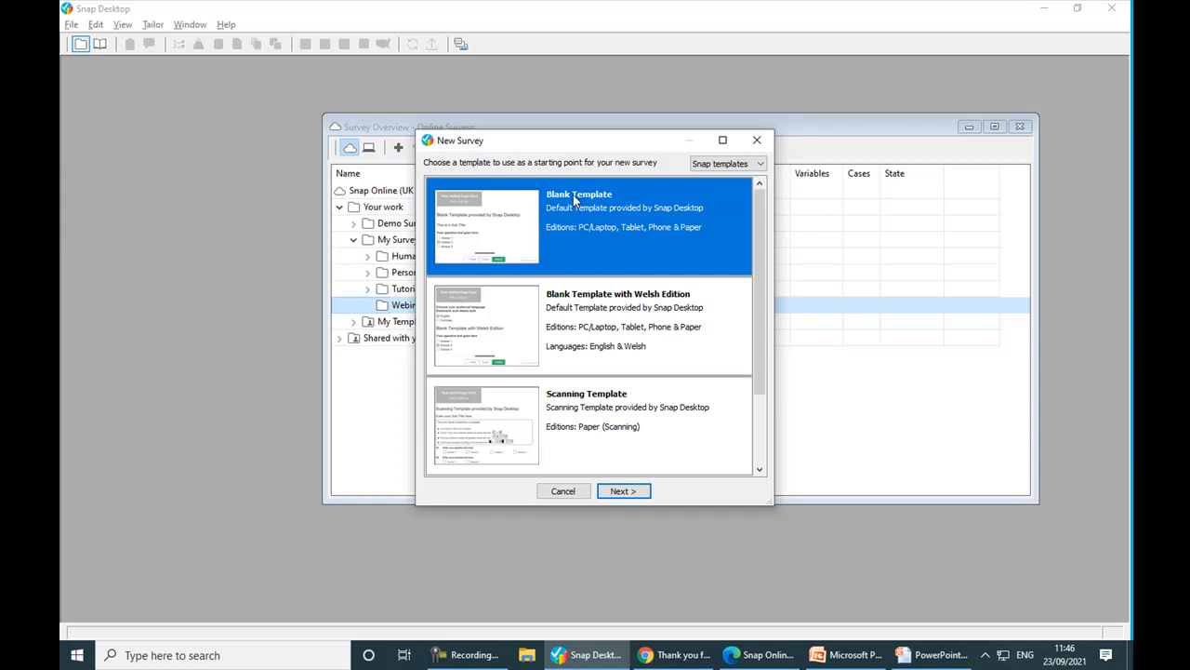
click(761, 170)
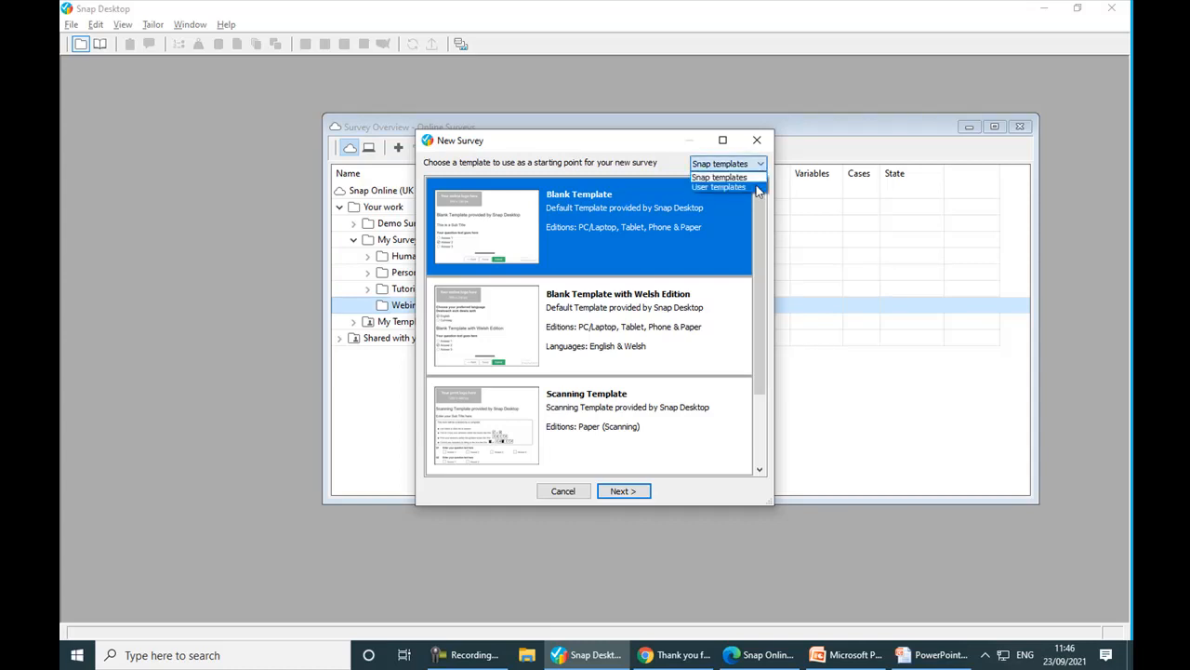
click(759, 187)
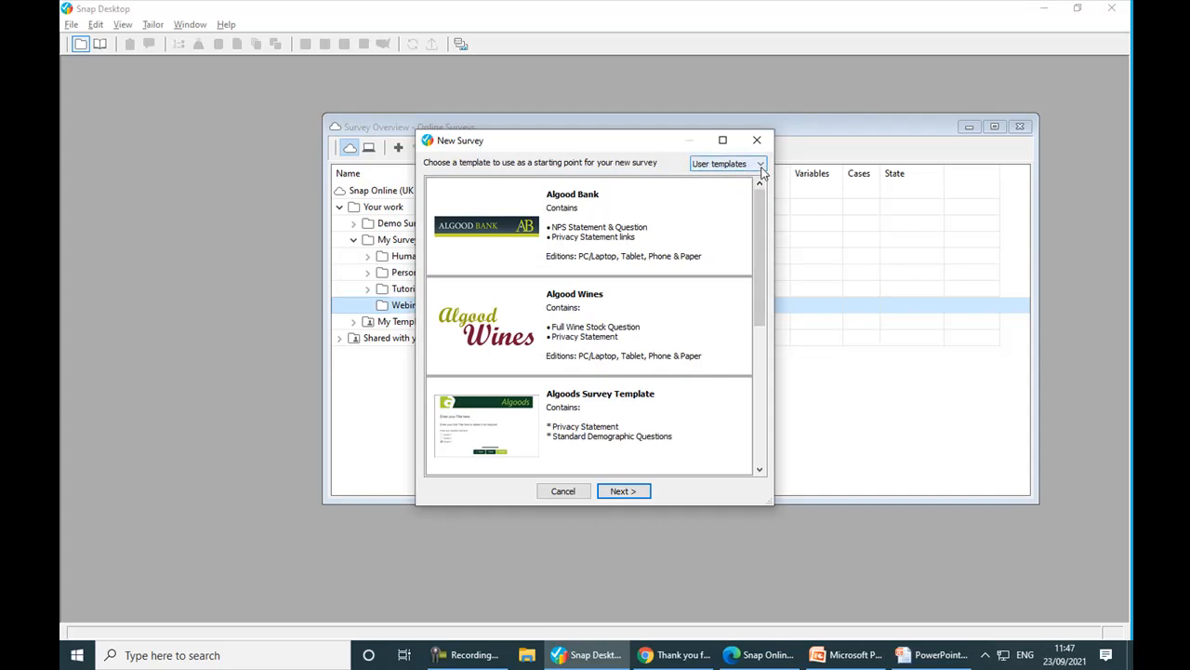
click(760, 164)
click(735, 177)
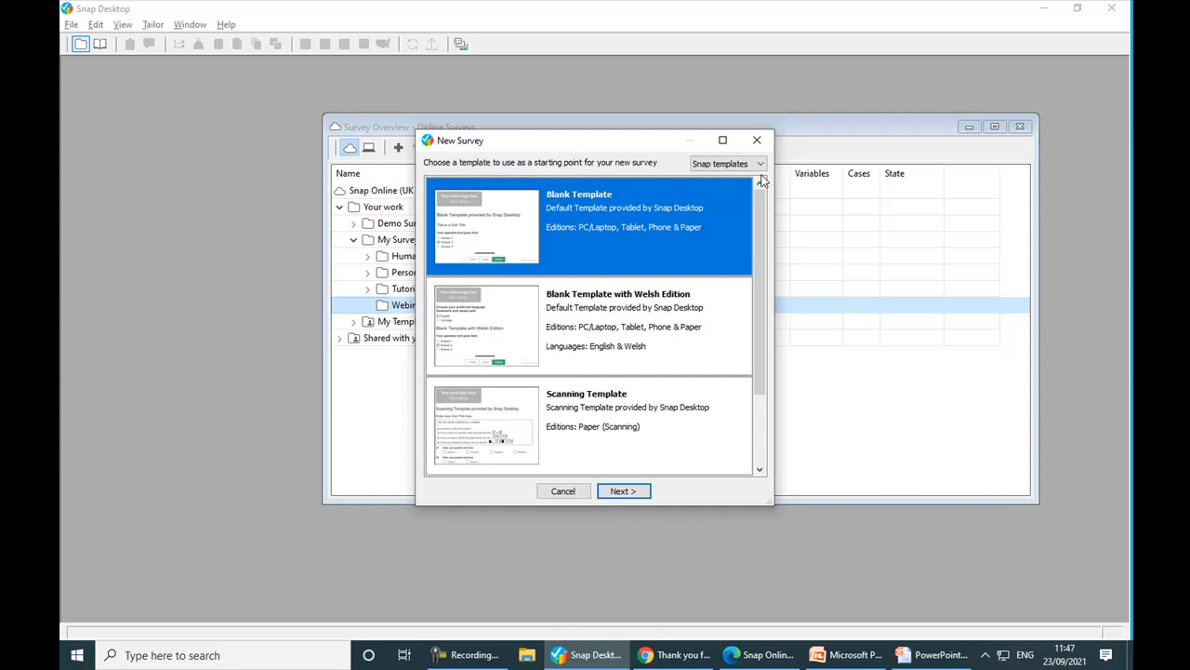
Choose the Blank Template with Welsh Edition and continue to the survey details.
click(716, 321)
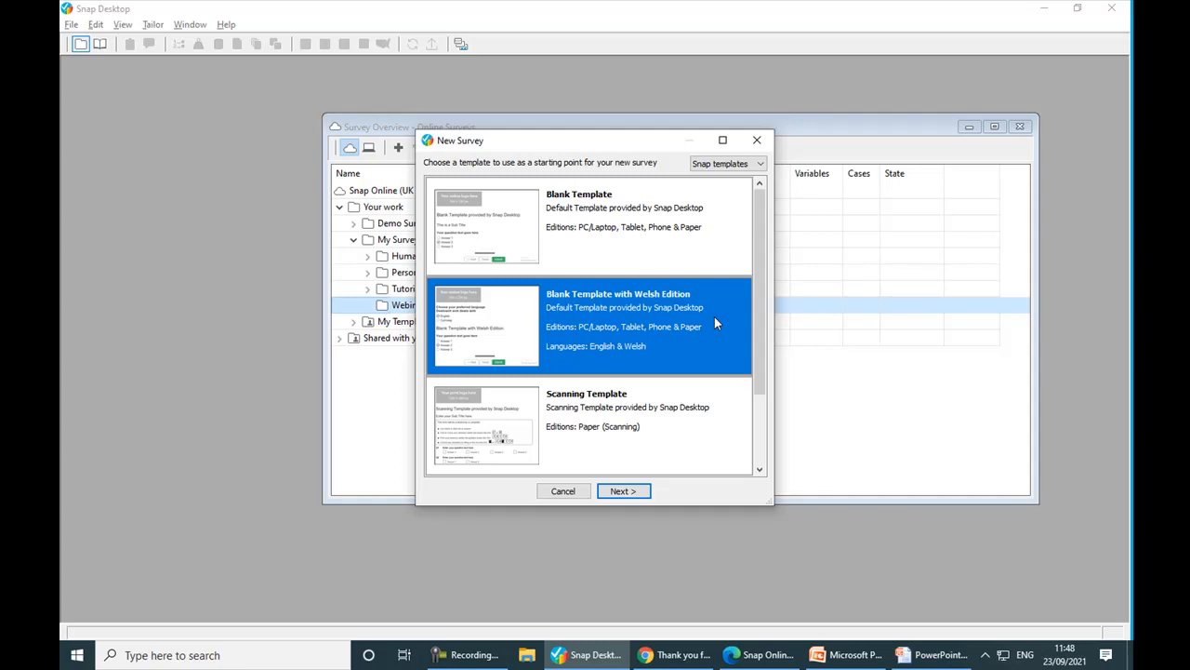
click(625, 491)
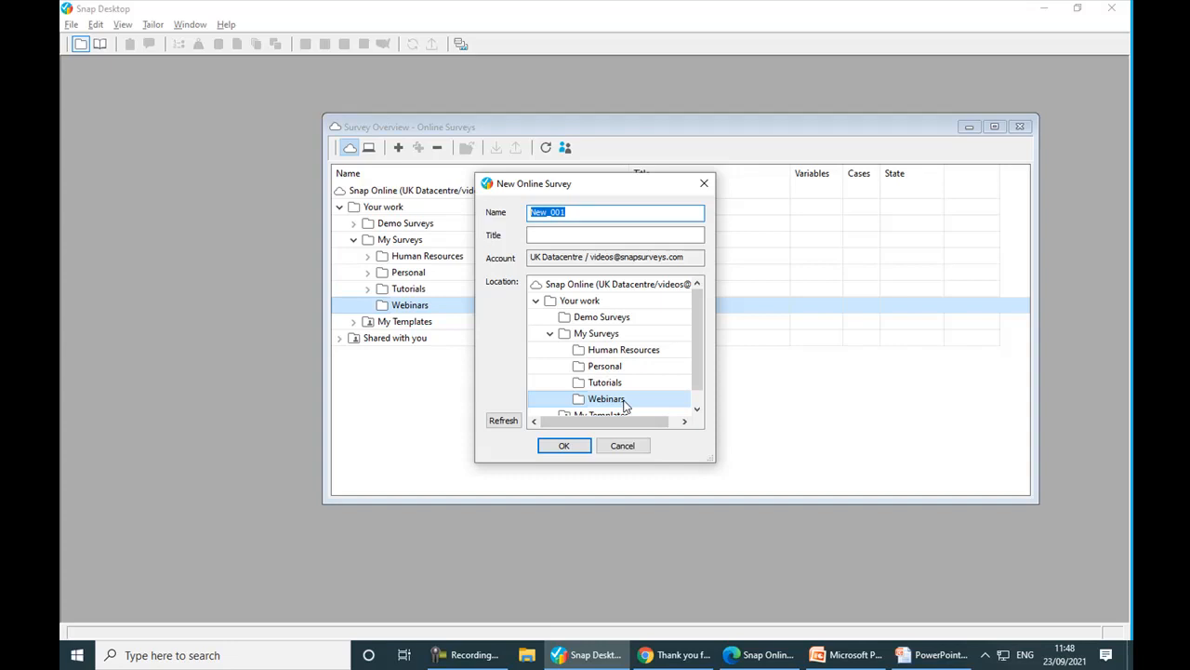
text(La)
text(nguage Demo)
Confirm the survey name Language Demo to create it in the Webinars folder.
key(Return)
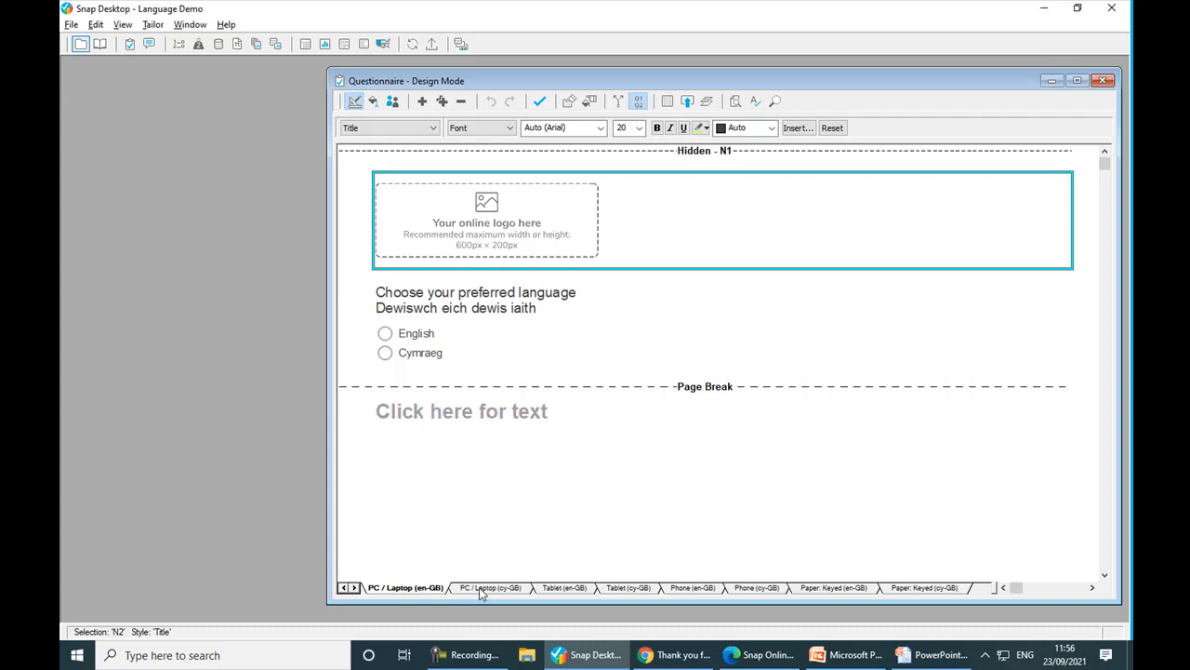
Show the Welsh PC / Laptop edition and review its Welsh navigation button labels such as Reset Page.
click(481, 590)
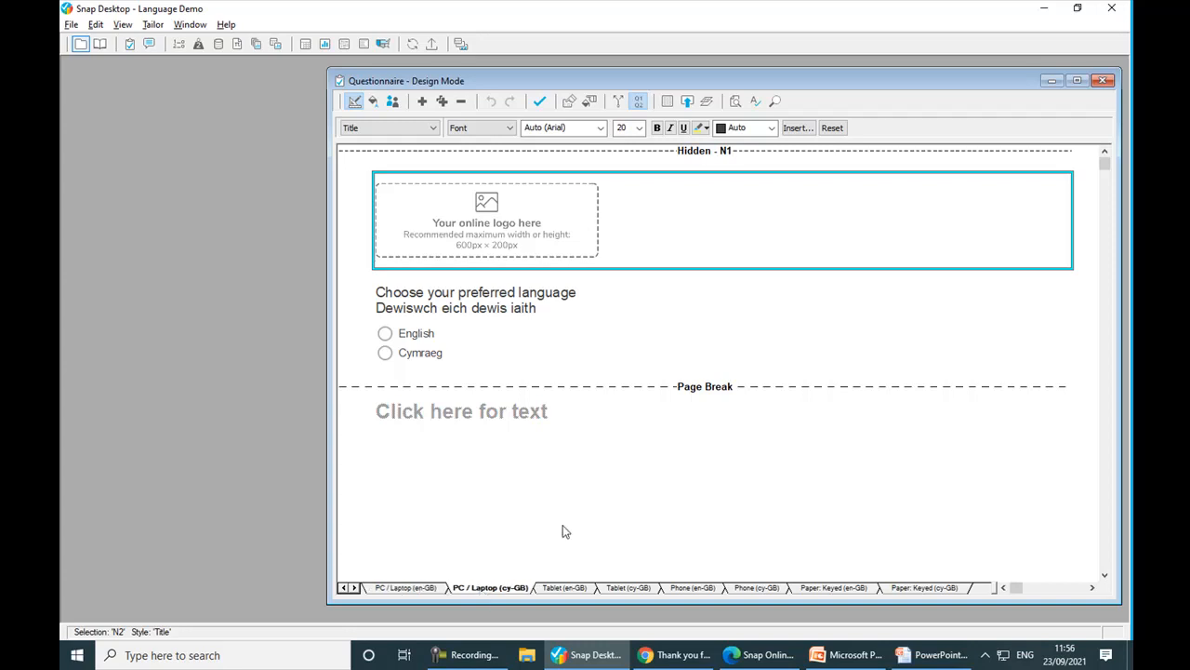
click(669, 104)
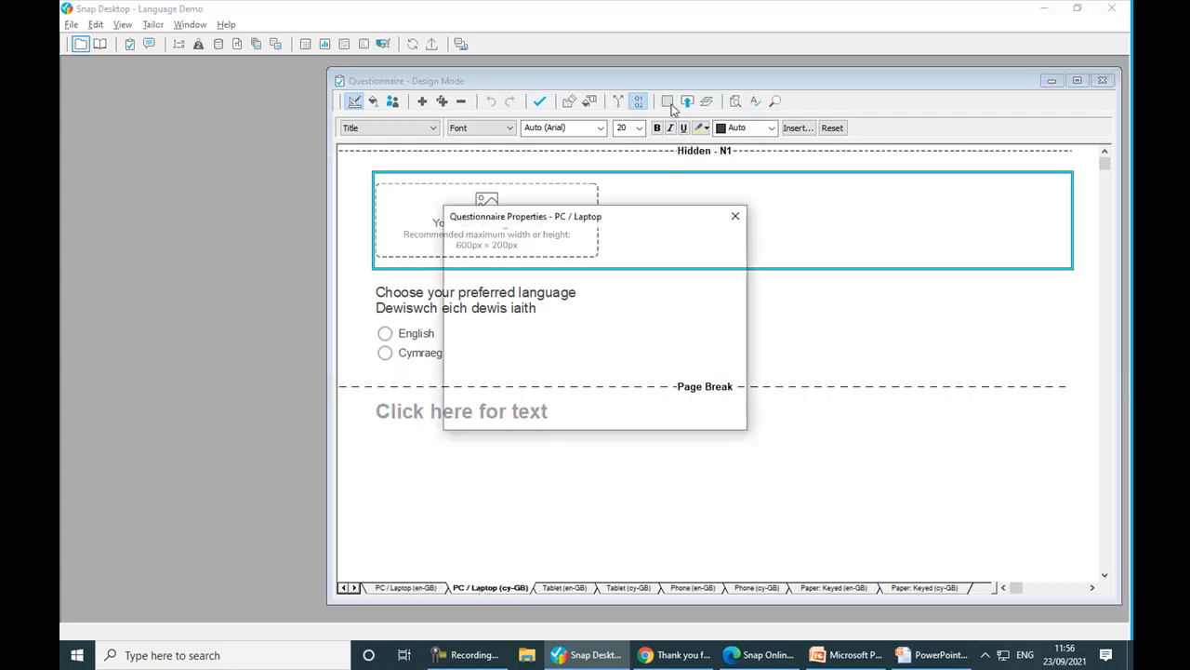
drag(503, 290, 503, 330)
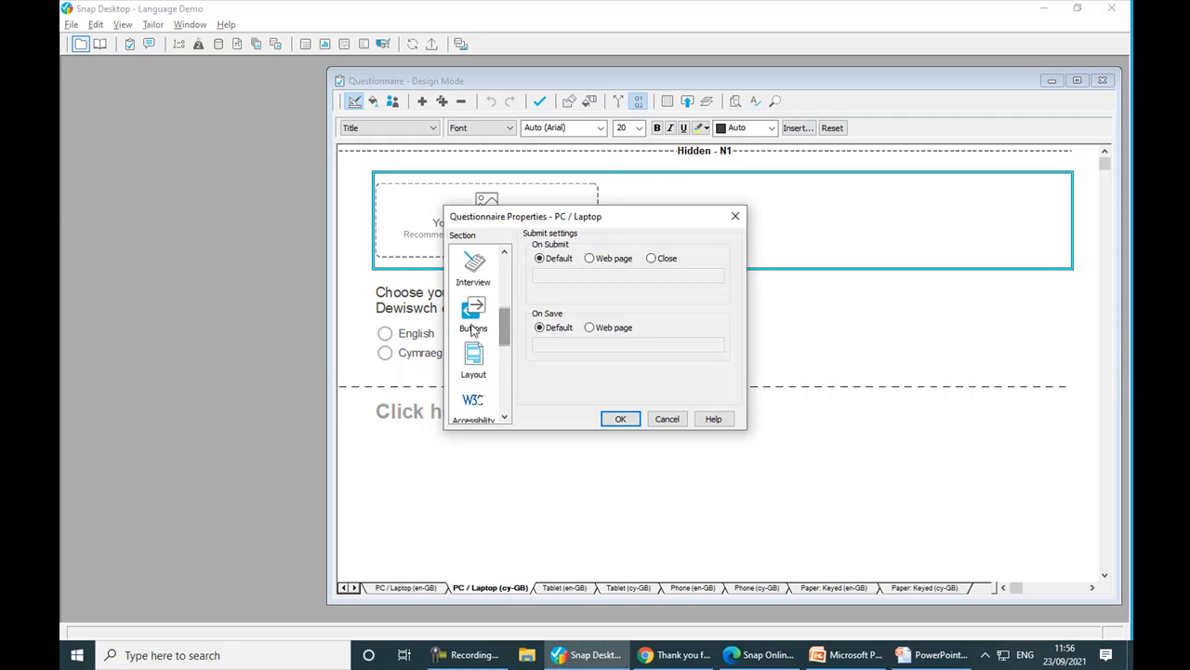
click(474, 328)
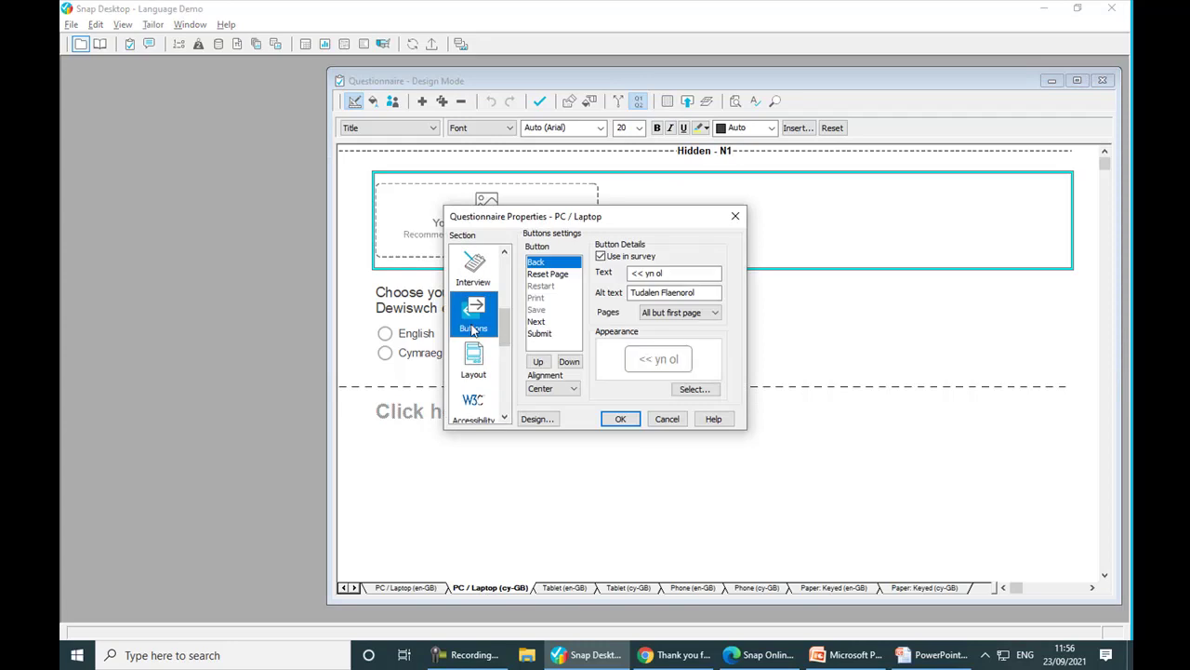
click(569, 274)
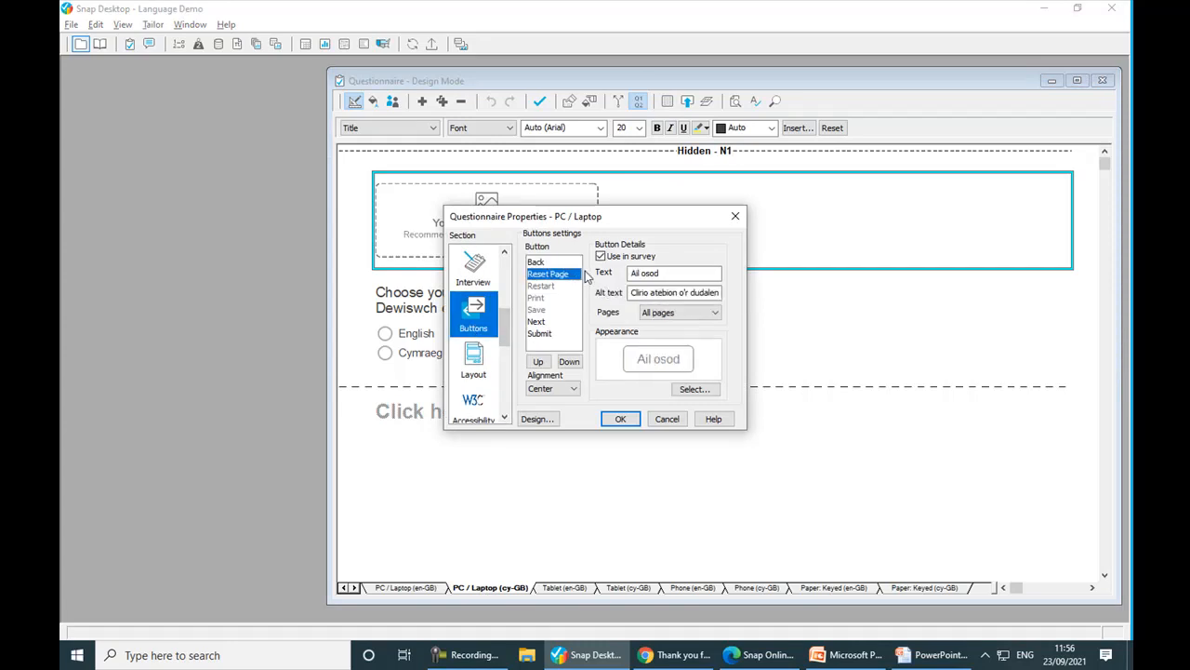
scroll(489, 361, down, 3)
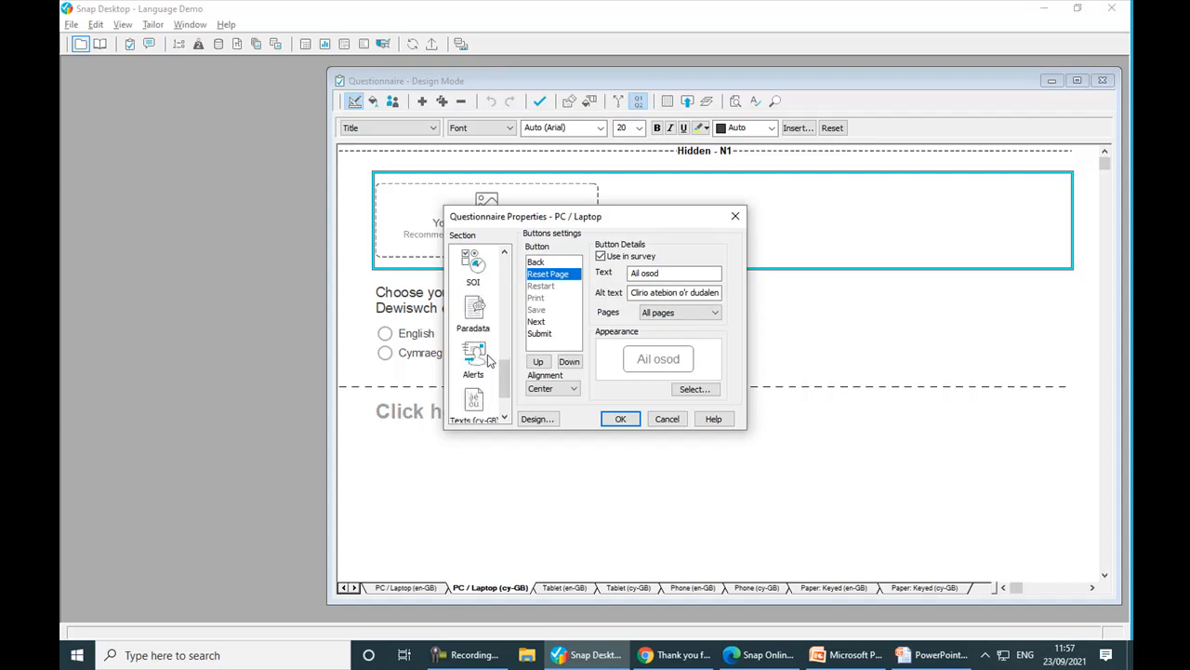
Review the Welsh interface texts against their English originals in Questionnaire Properties.
click(468, 411)
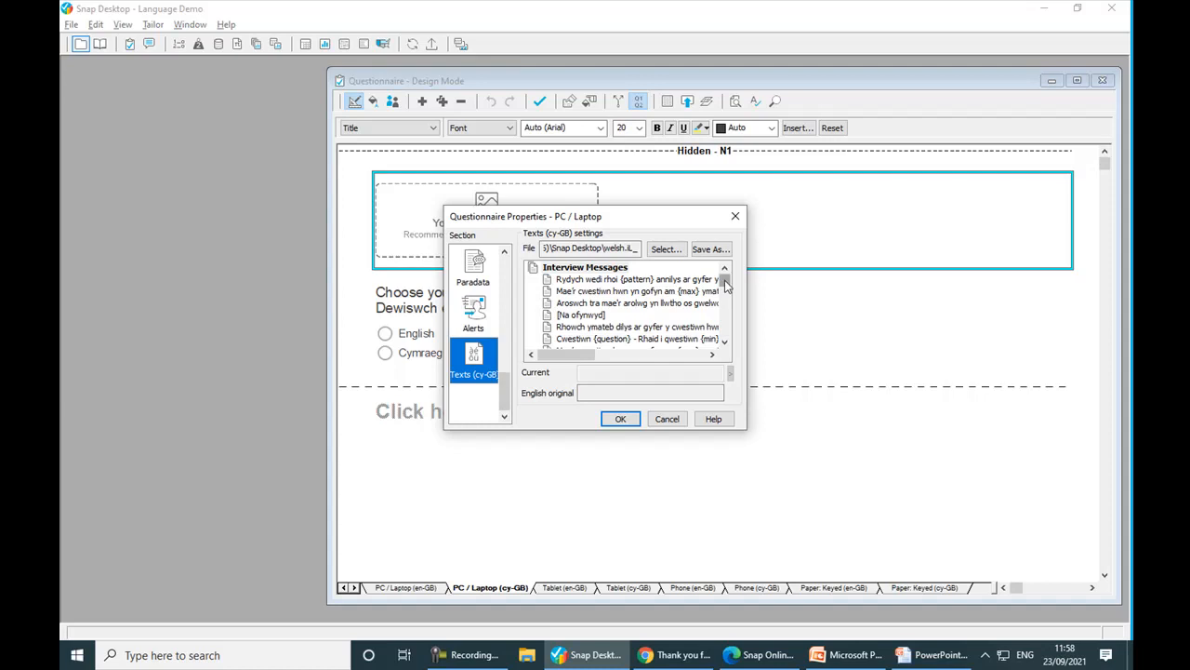
drag(724, 280, 727, 309)
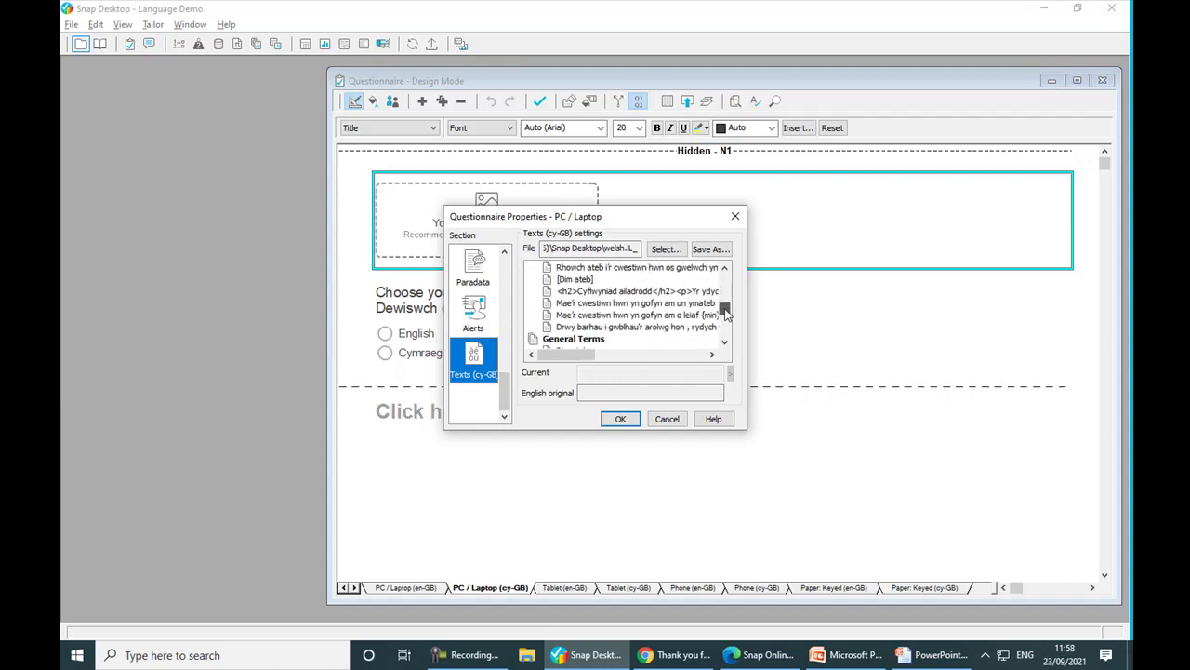
click(660, 271)
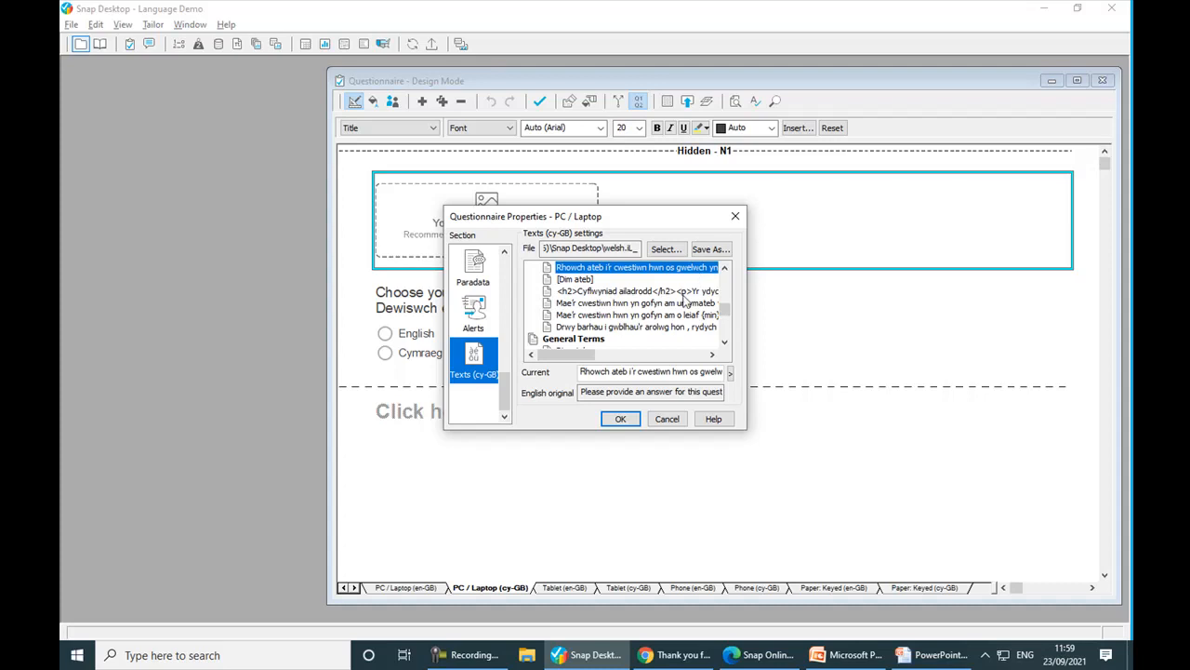
click(636, 418)
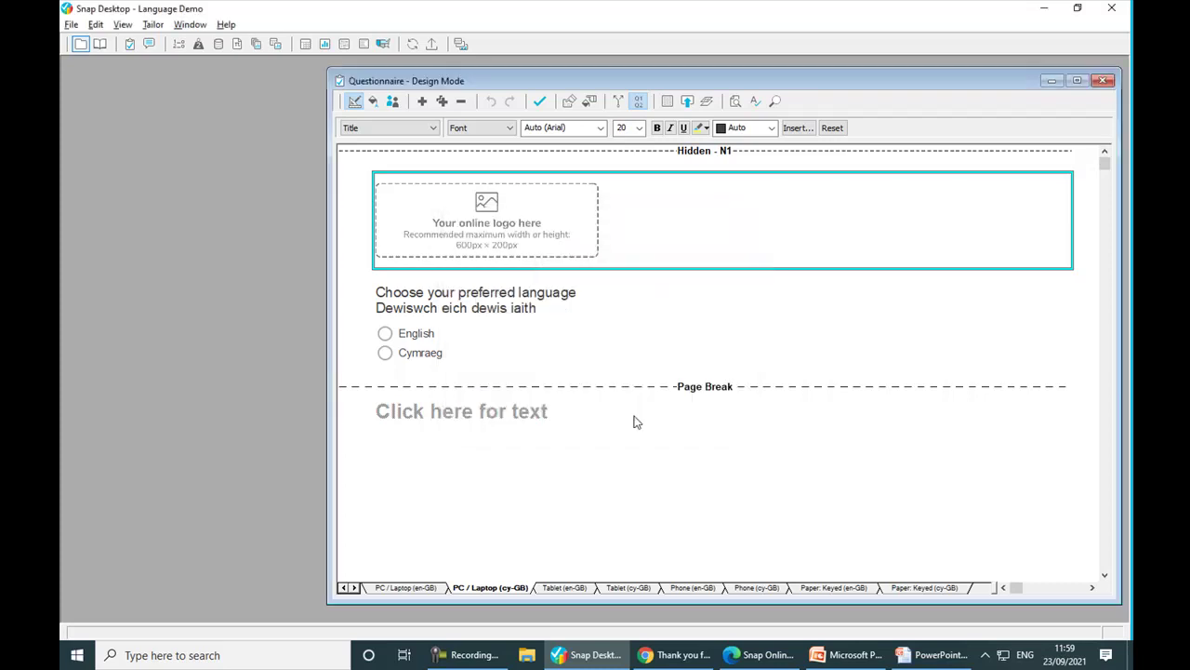
In the English edition, add a Single Choice question Q1 below the About You section.
click(420, 587)
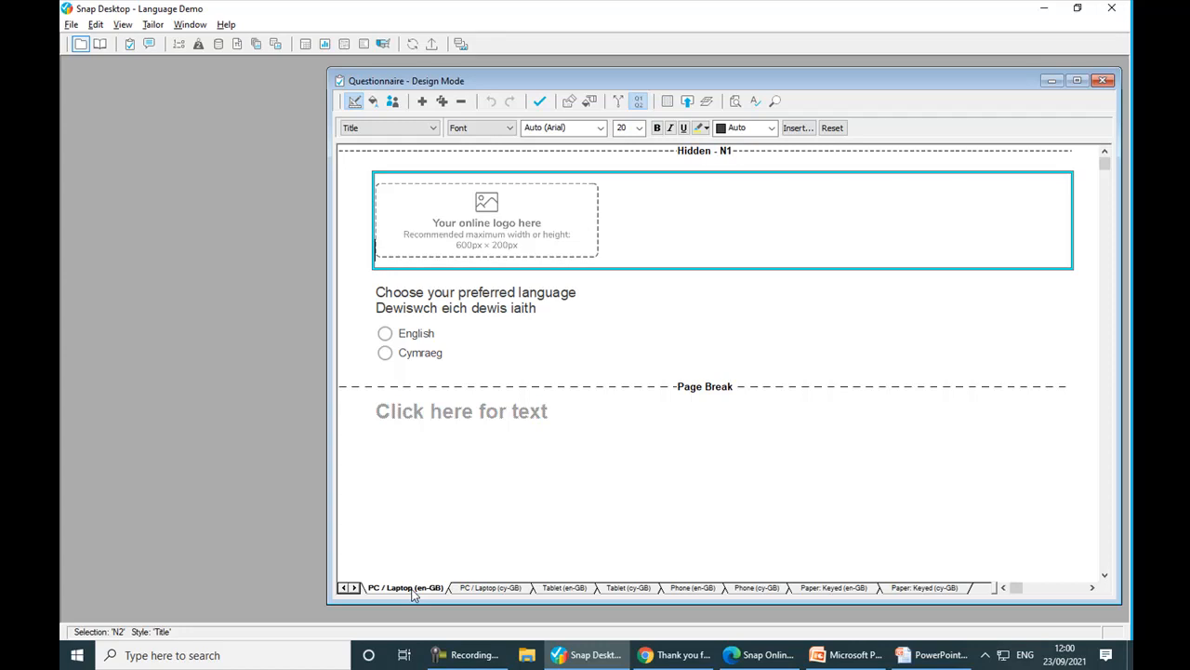
click(450, 411)
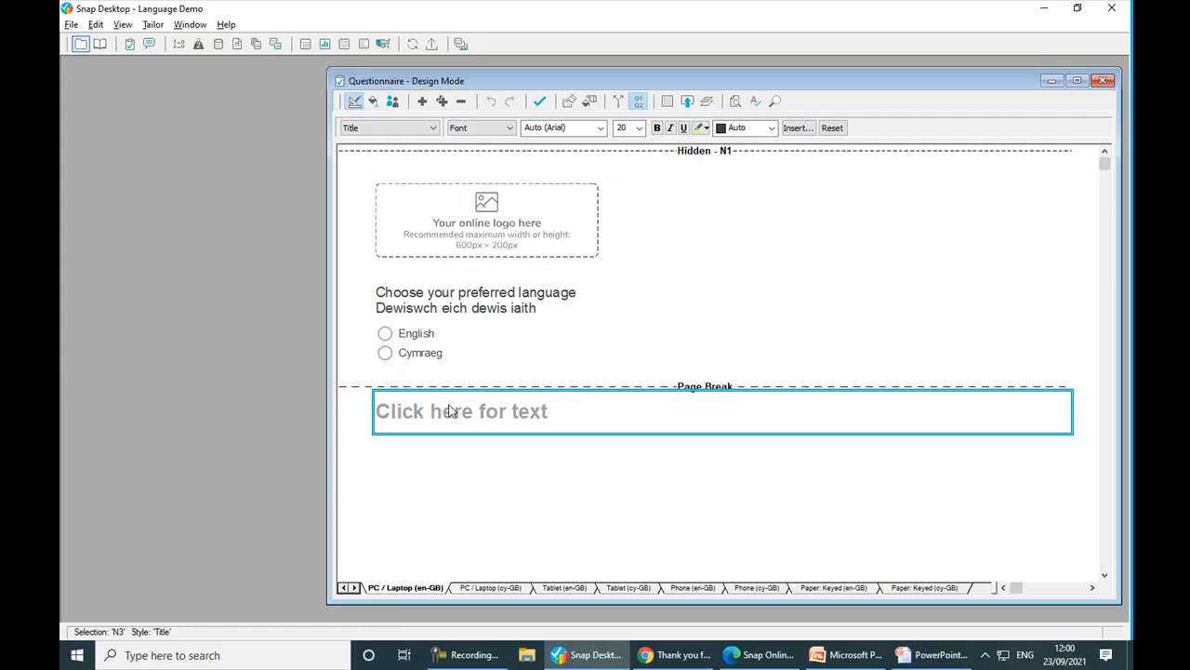
text(About You)
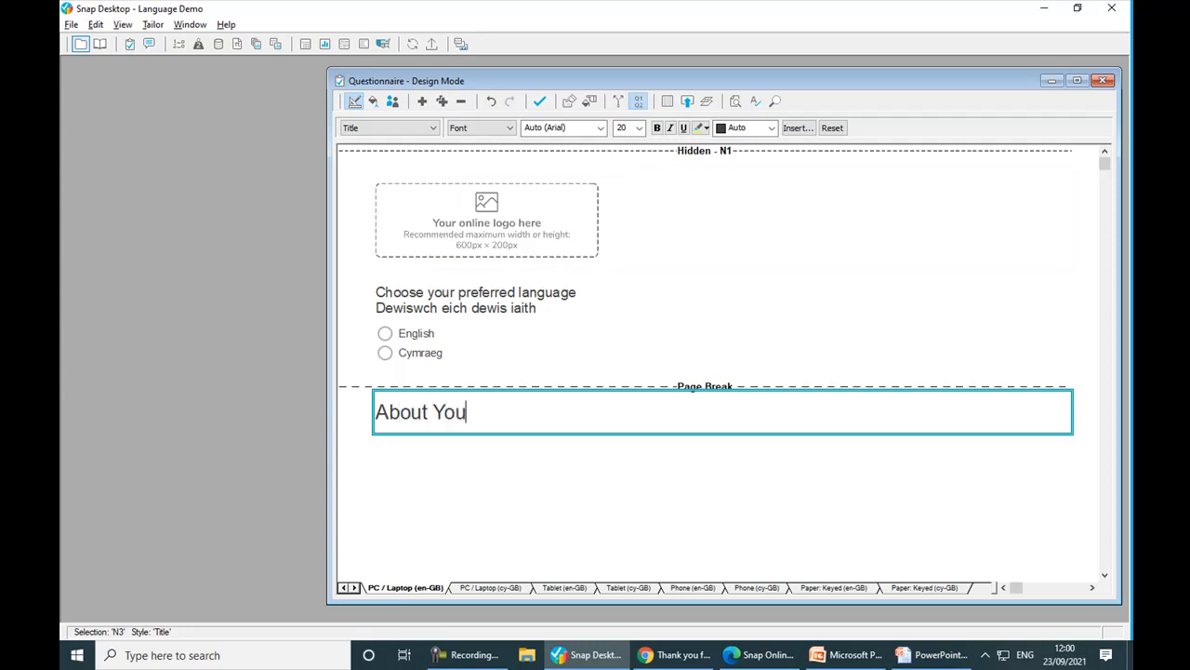
key(Return)
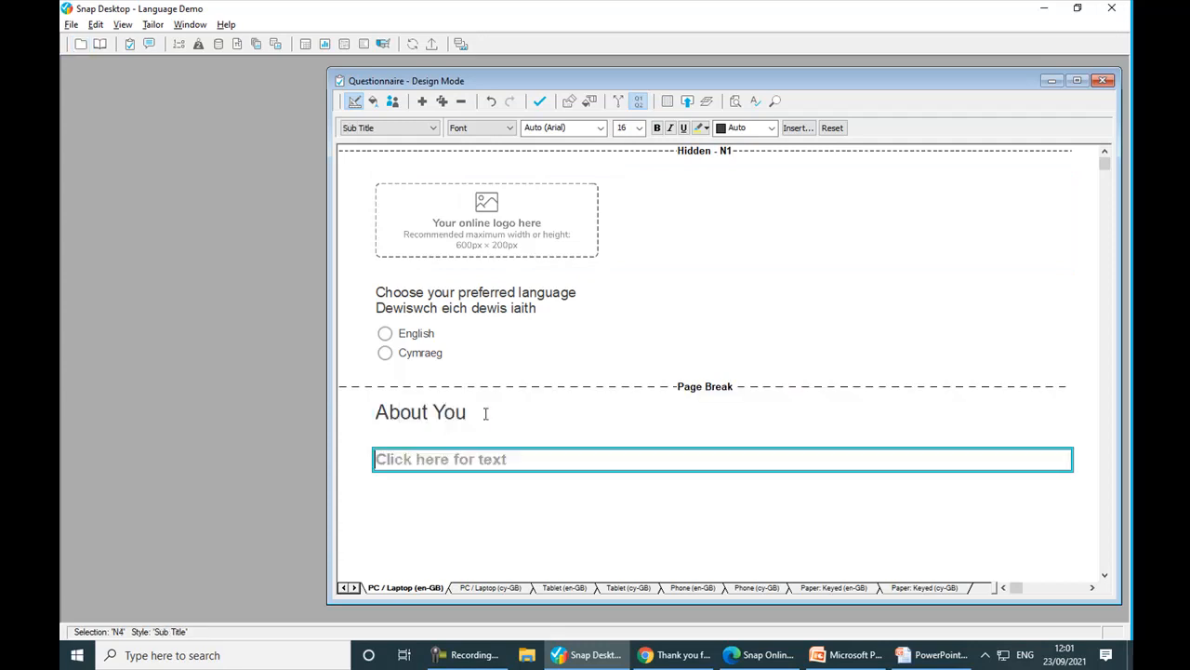
click(418, 133)
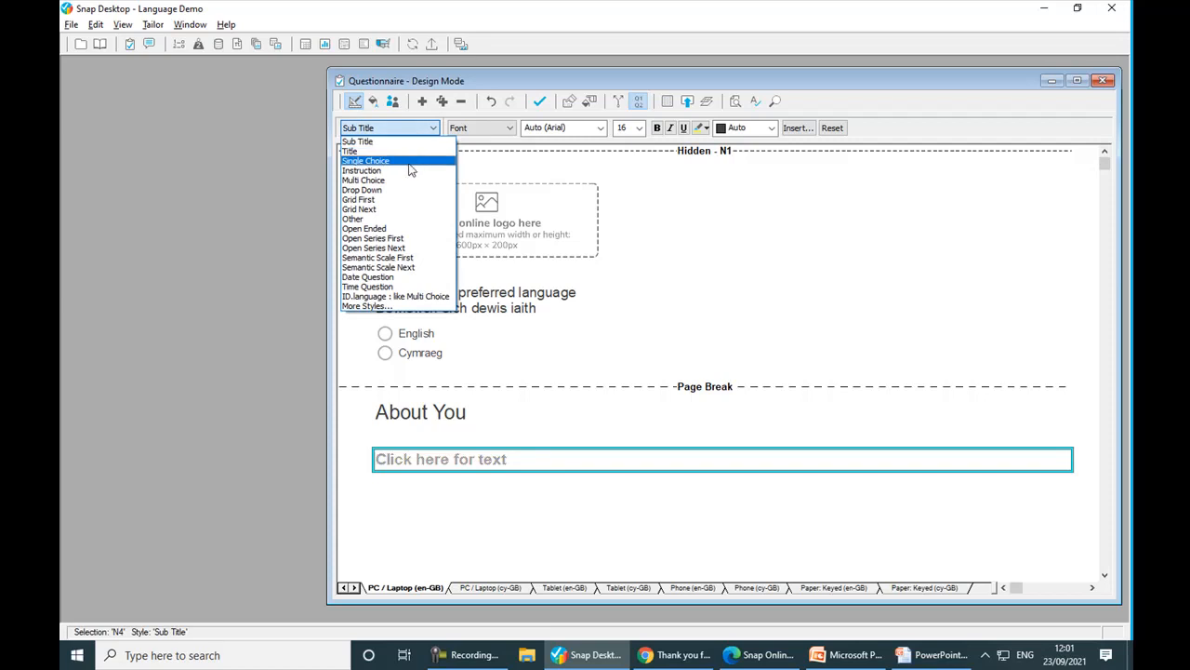
click(409, 162)
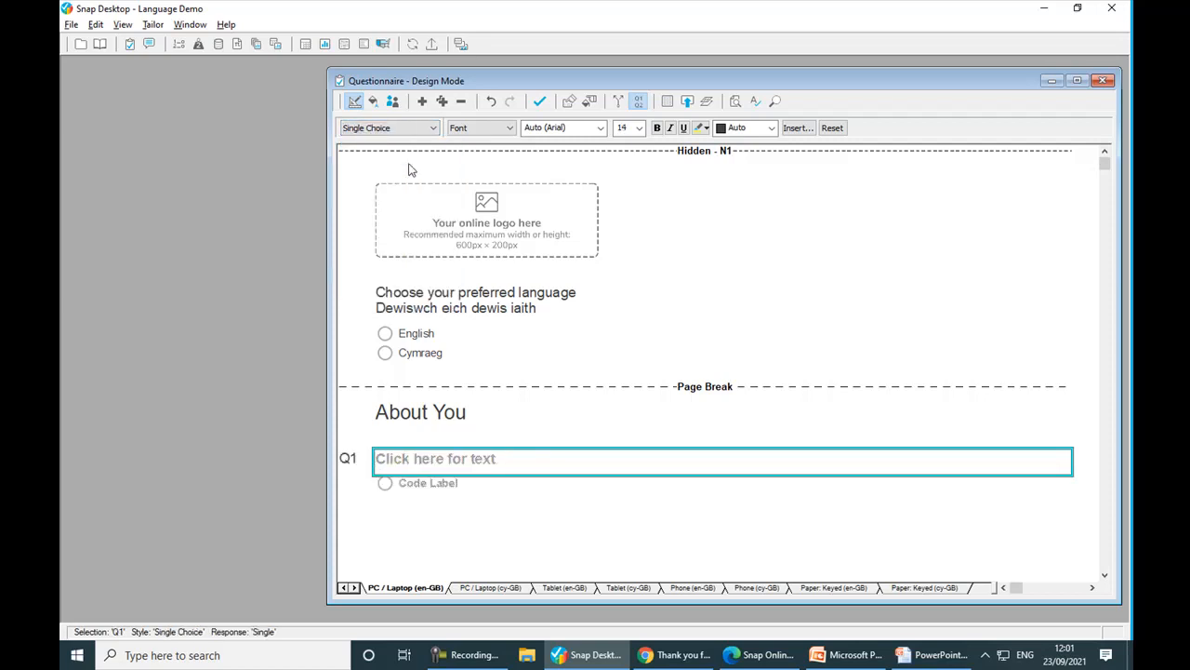
text(How many ch)
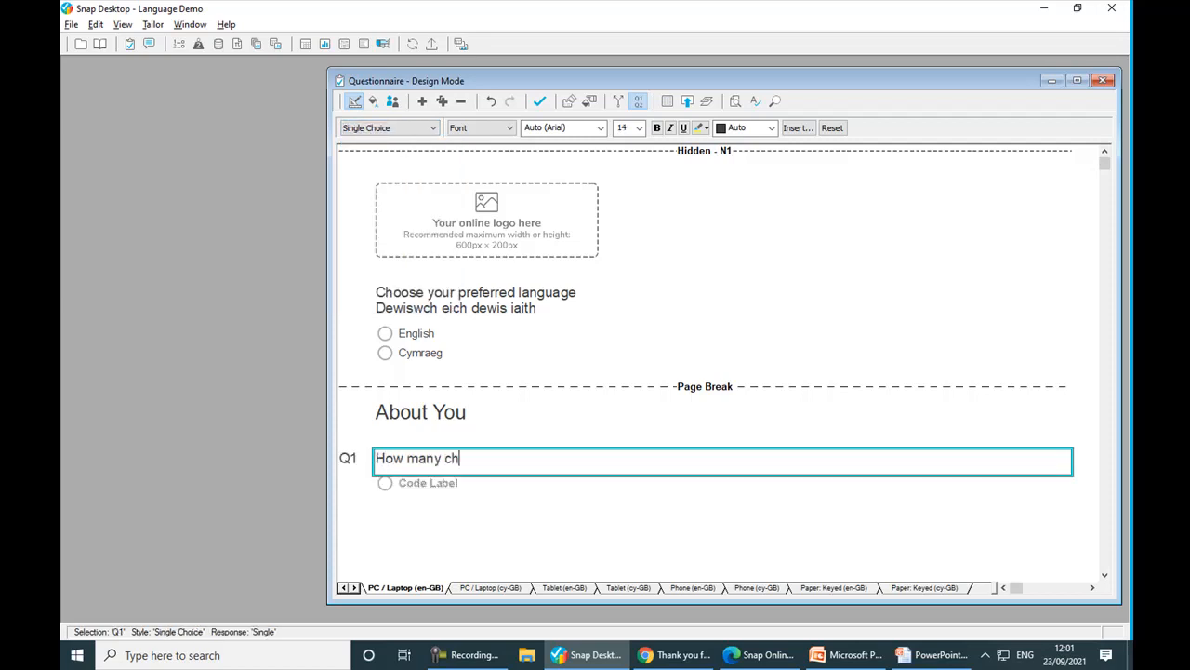
text(ildren are)
text( there in your )
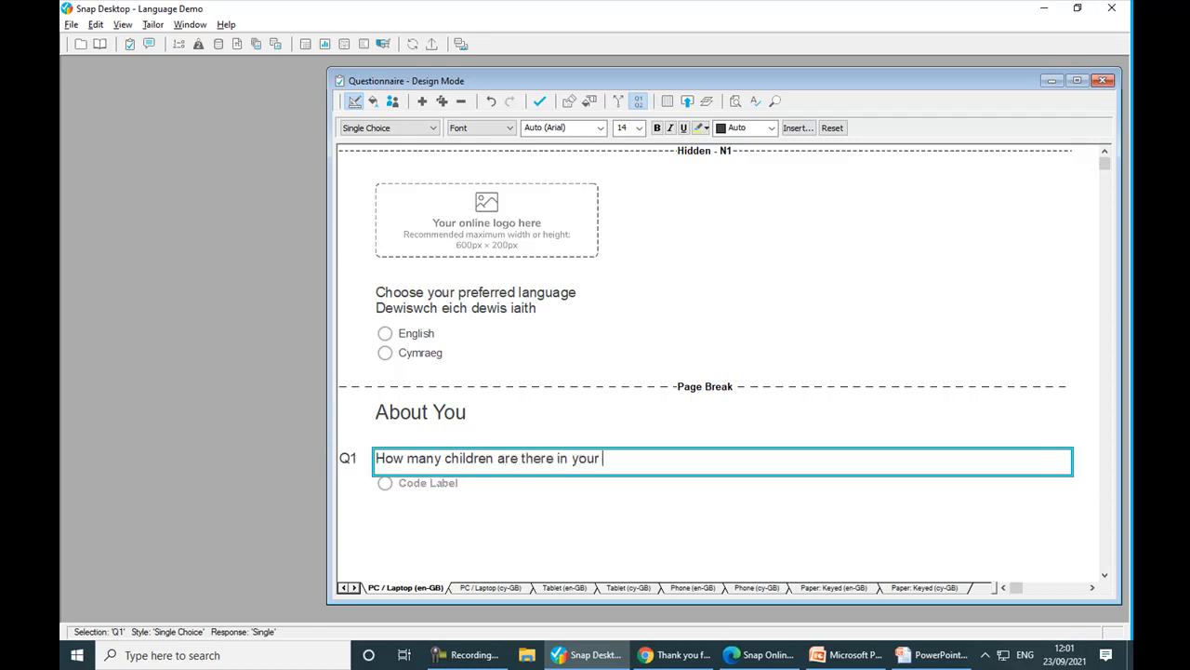
text(family?)
Enter Q1's answers None, 1 to 6 and More than 6.
key(Return)
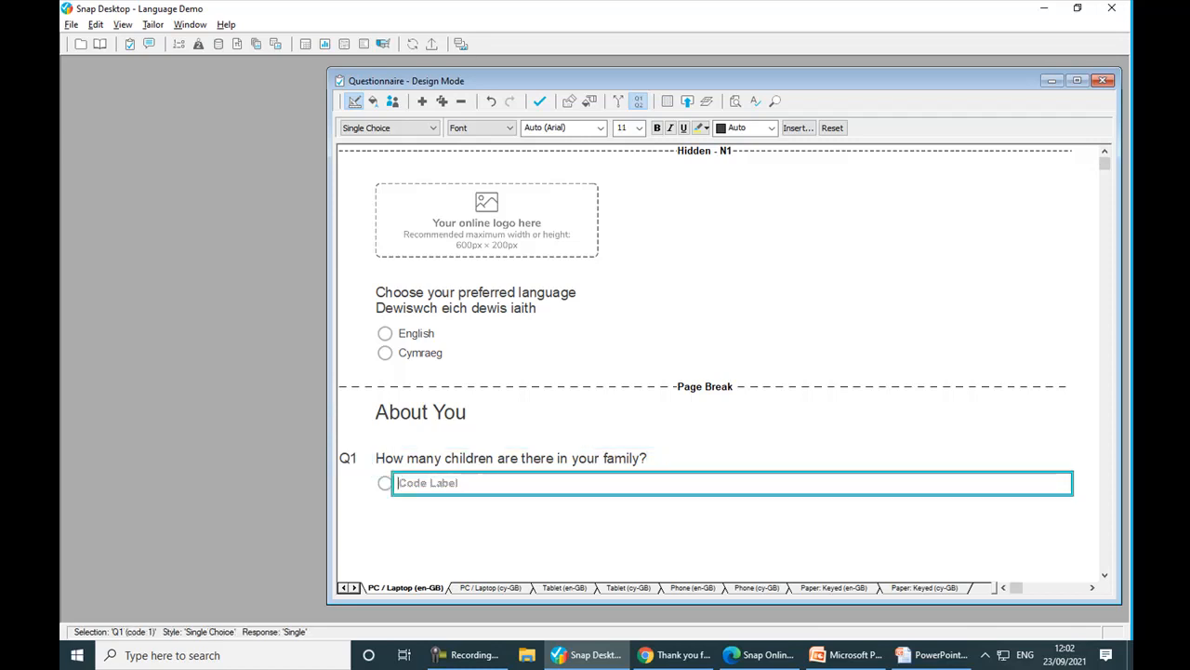
text(None)
key(Return)
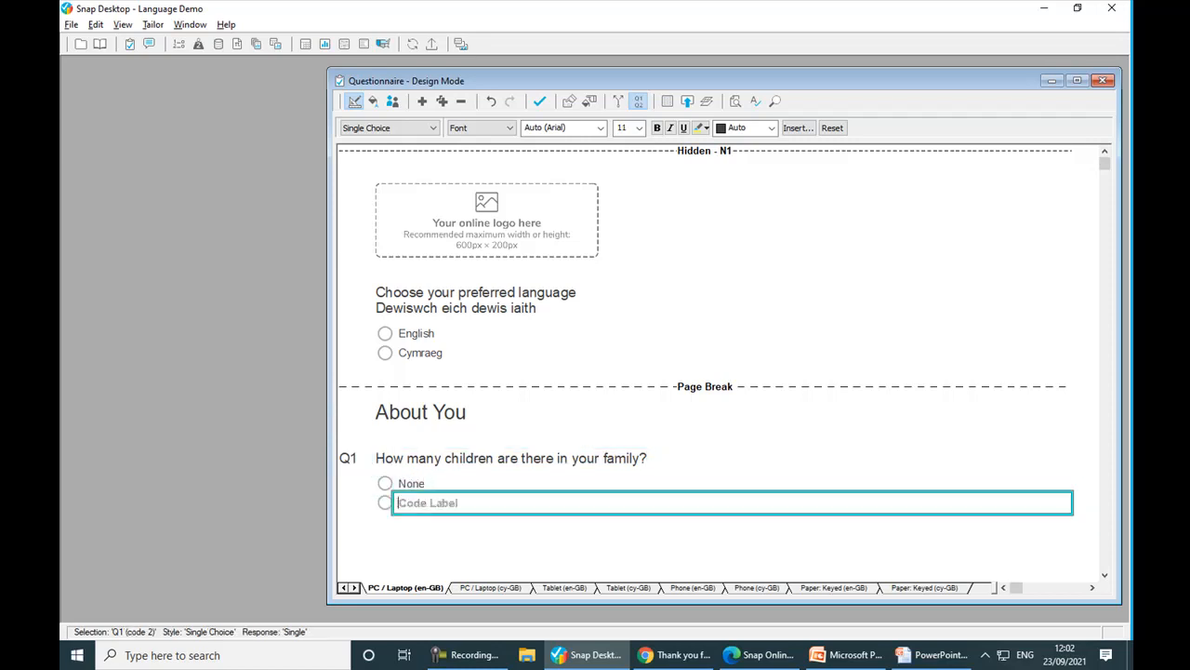
text(1)
key(Return)
text(2)
key(Return)
text(3)
key(Return)
text(4)
key(Return)
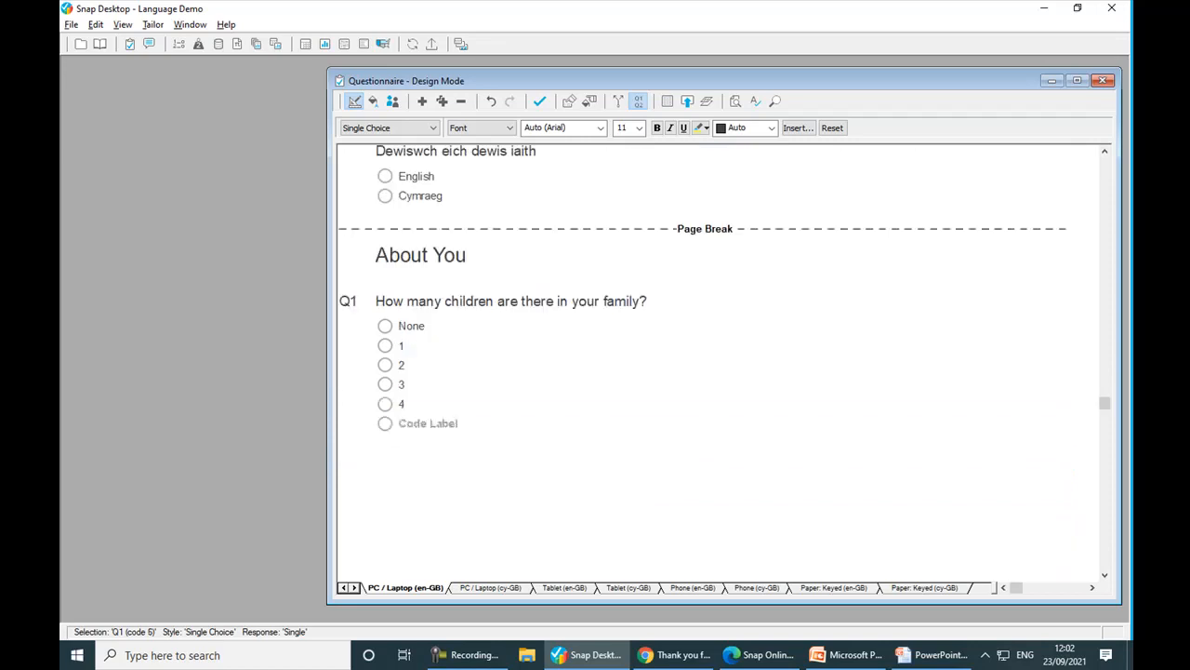
text(5)
key(Return)
text(6)
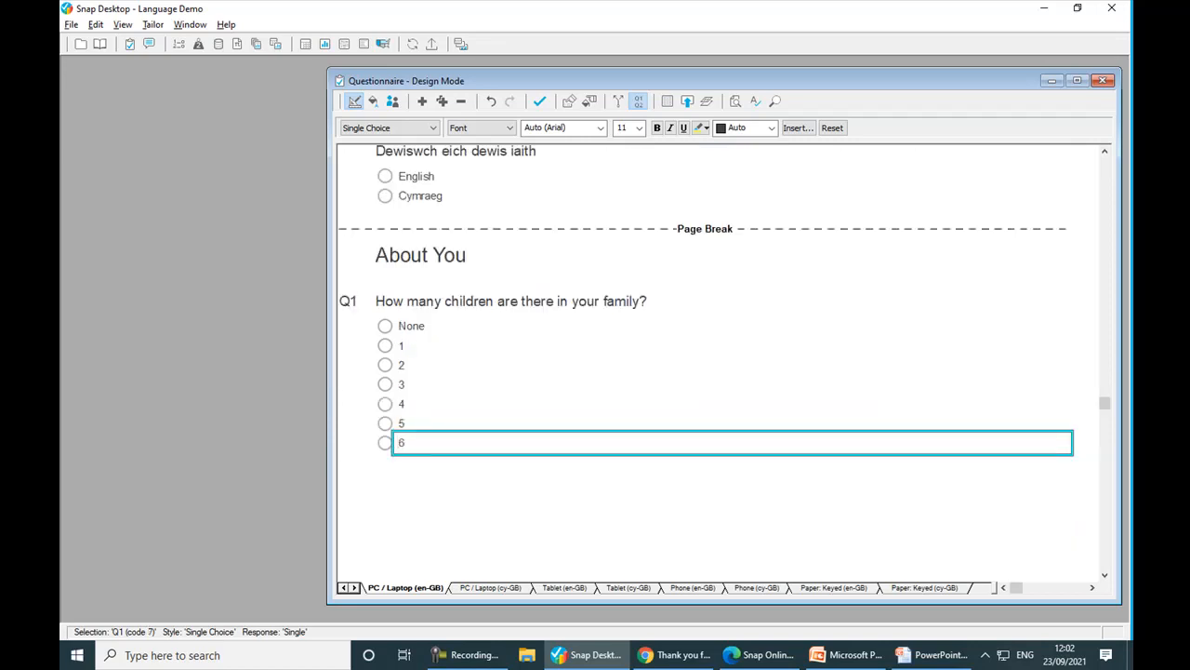
key(Return)
text(More than )
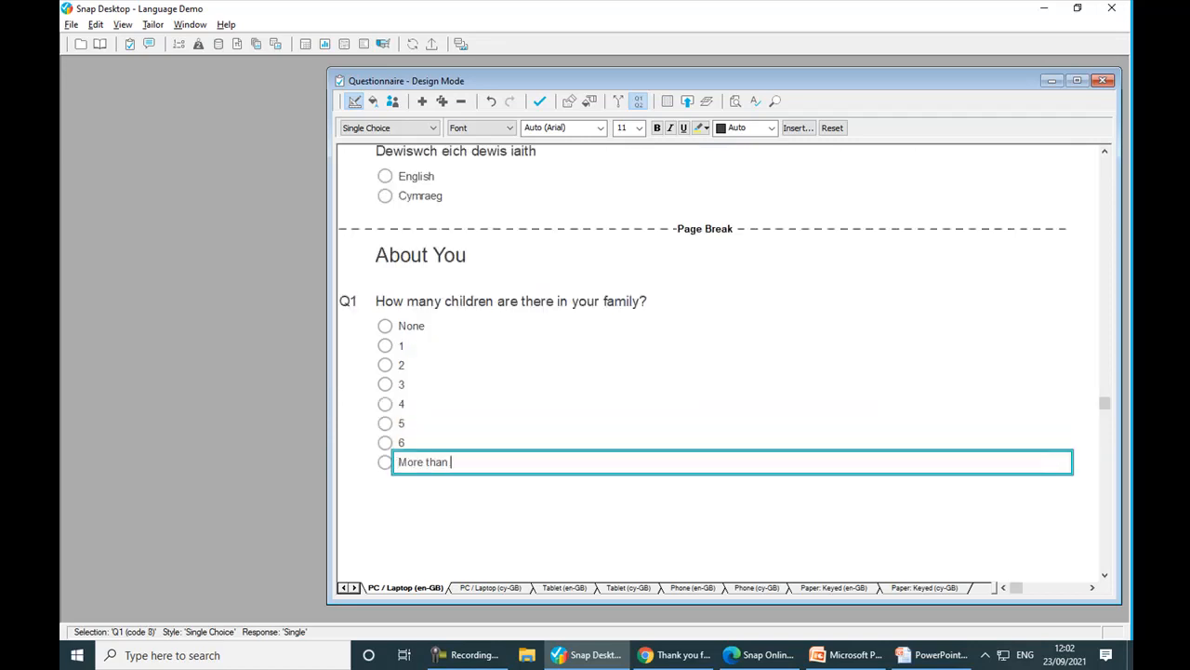
text(6)
key(Home)
Begin the Welsh wording of the About You title in the Welsh edition, then show the English edition again.
click(467, 587)
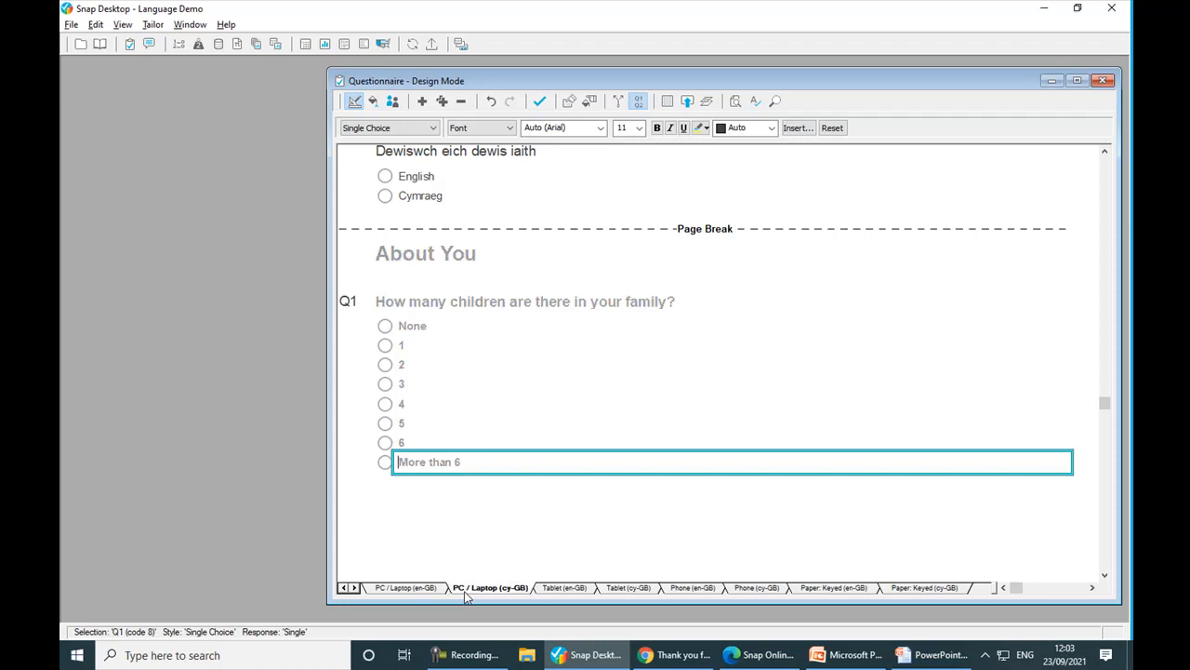
click(425, 259)
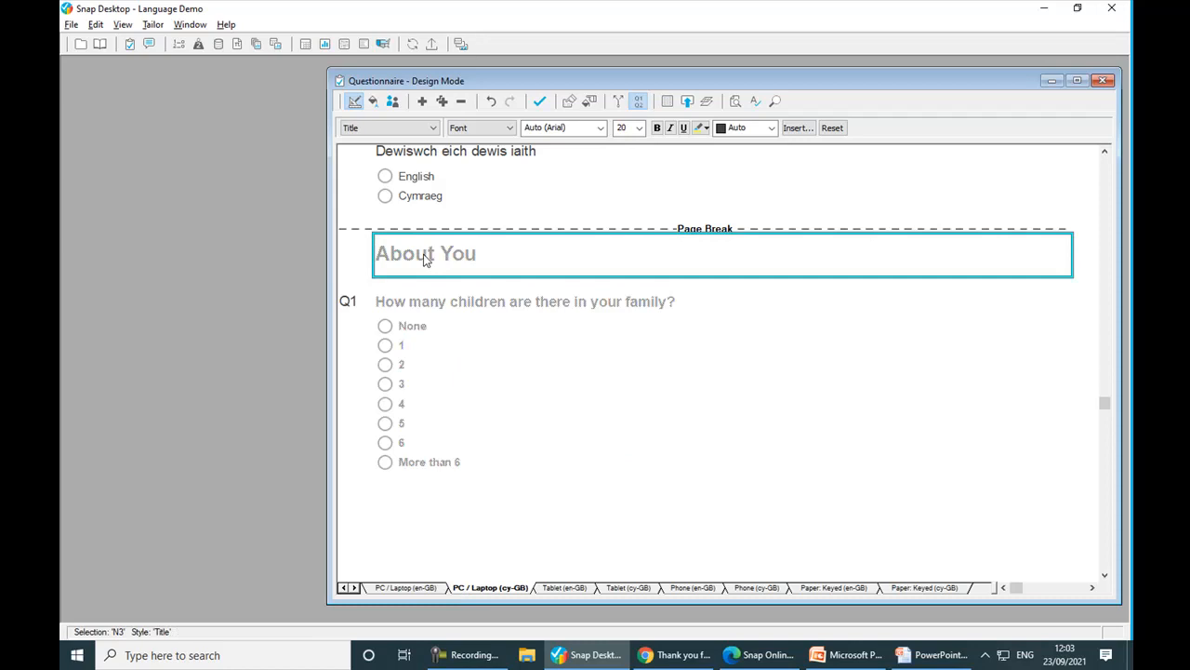
text(Chi)
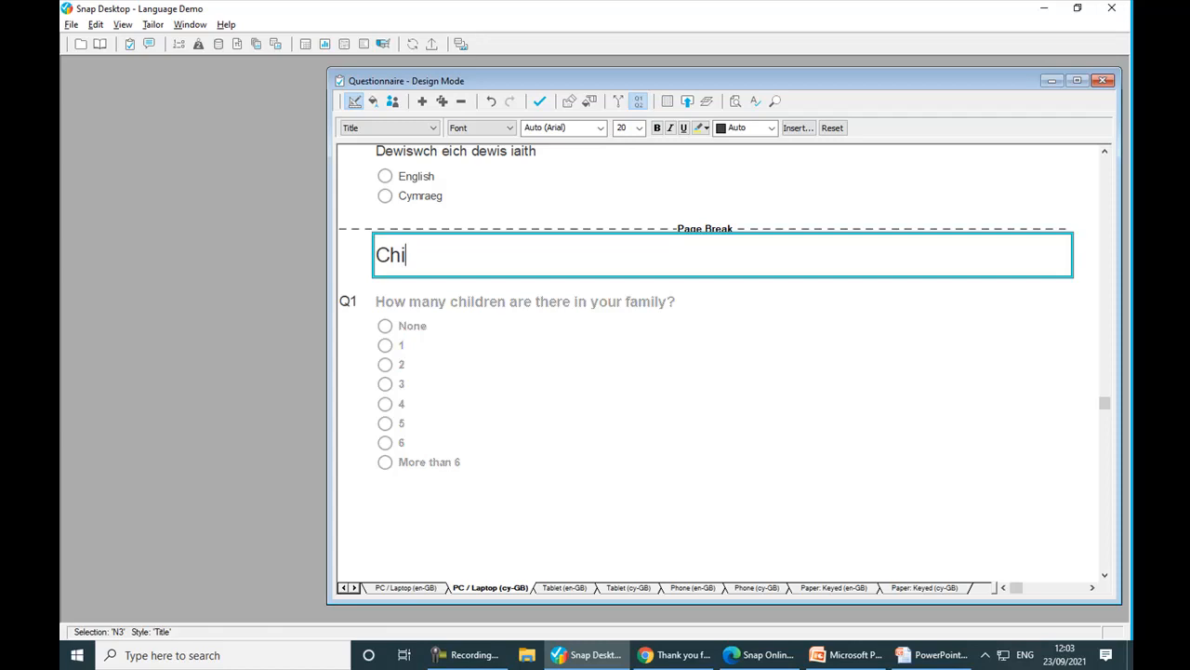
click(425, 588)
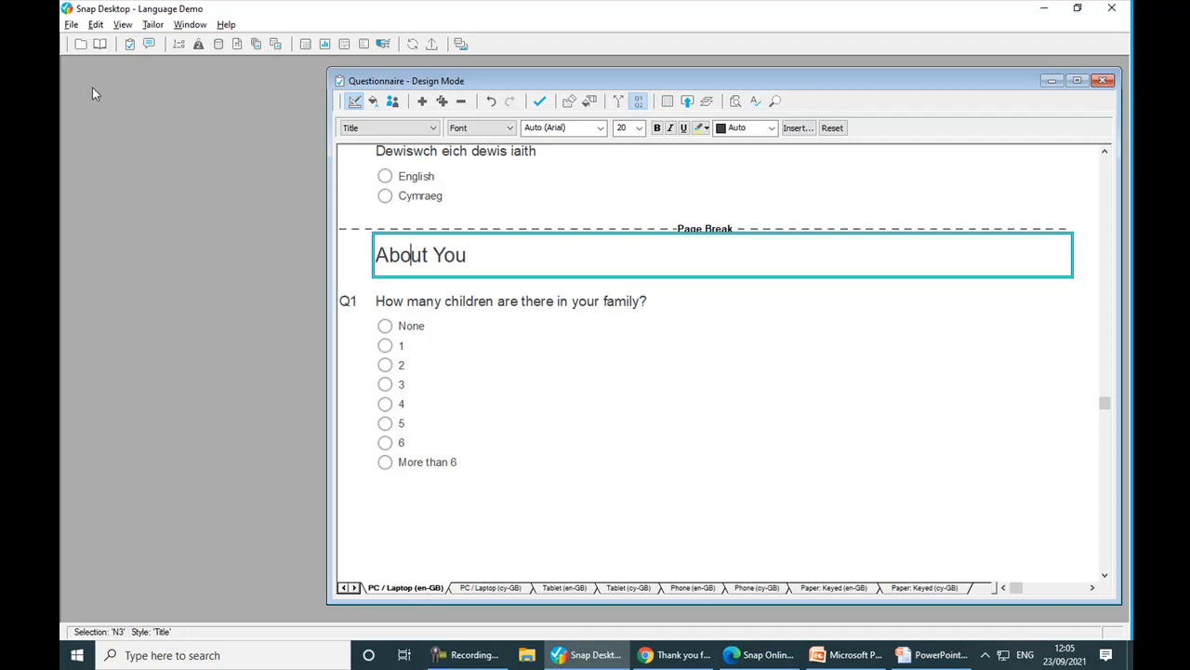
Start the Translation wizard with Prepare External Translation selected.
click(71, 24)
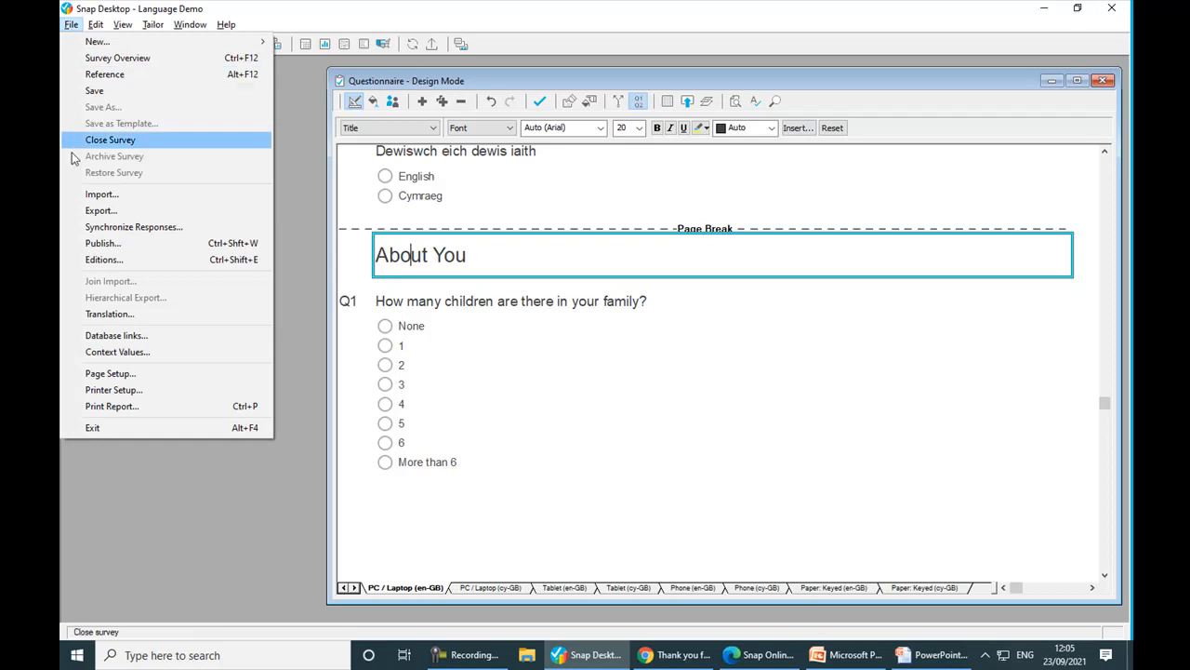
click(97, 318)
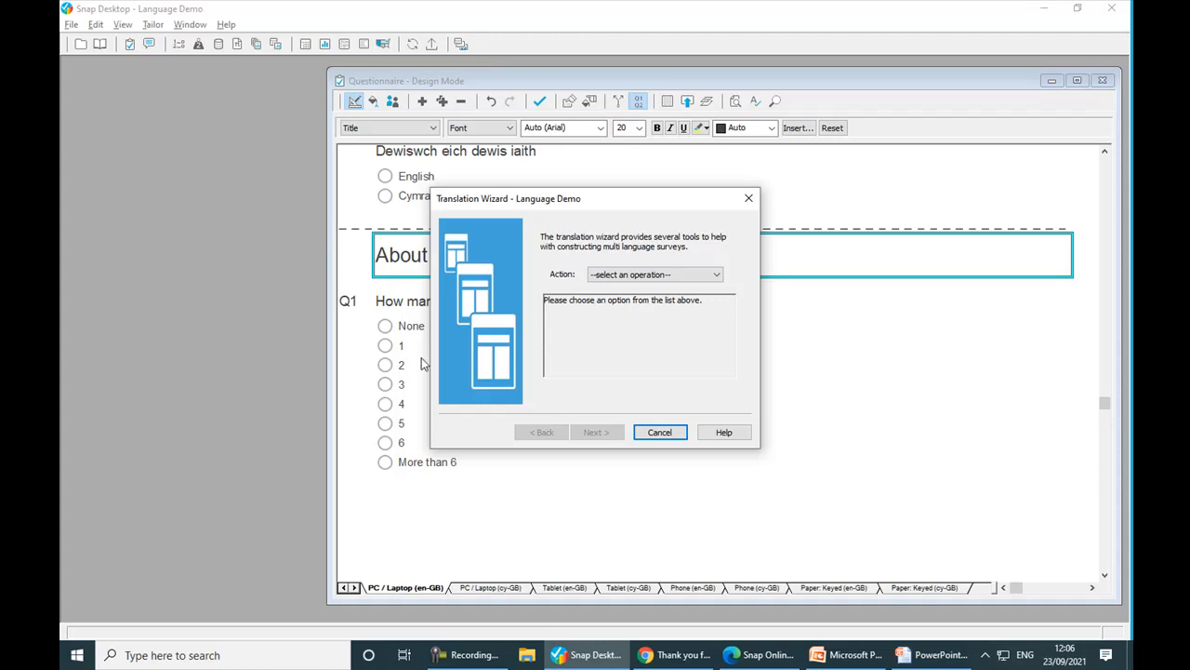
click(633, 275)
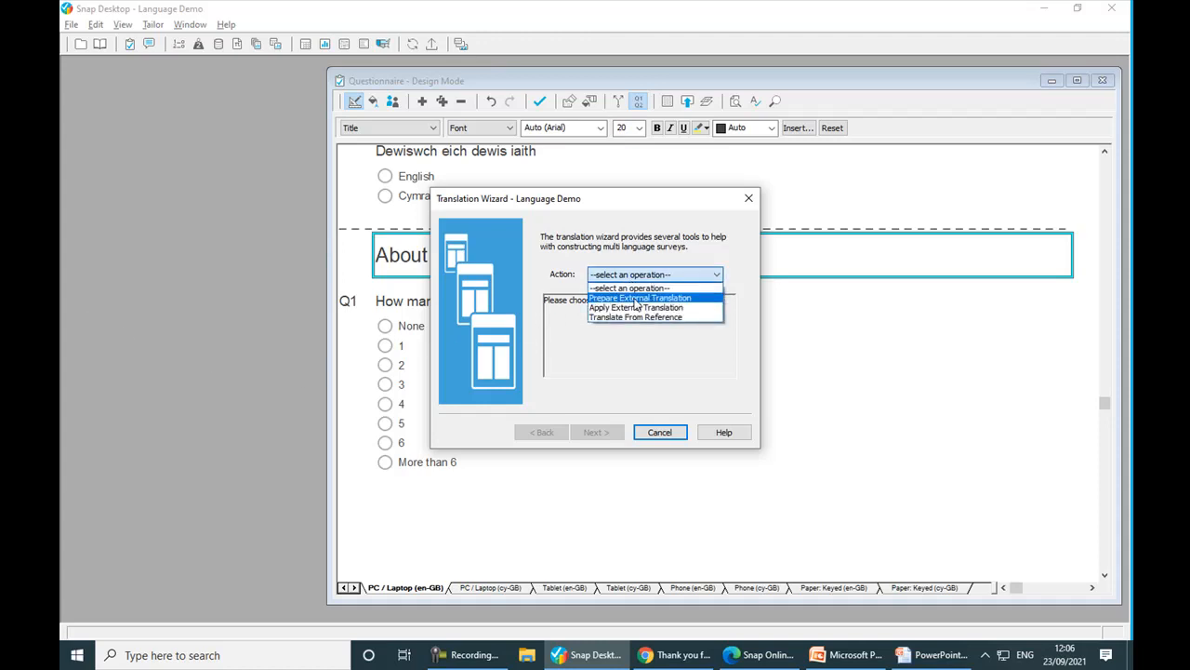
click(638, 298)
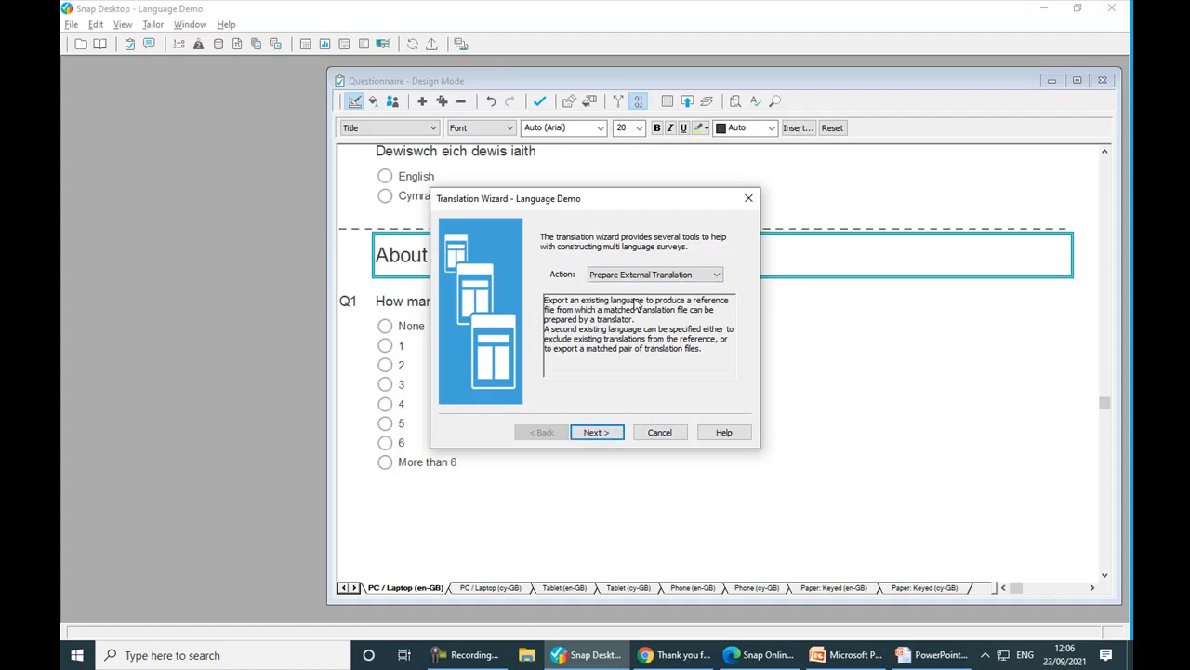
click(596, 431)
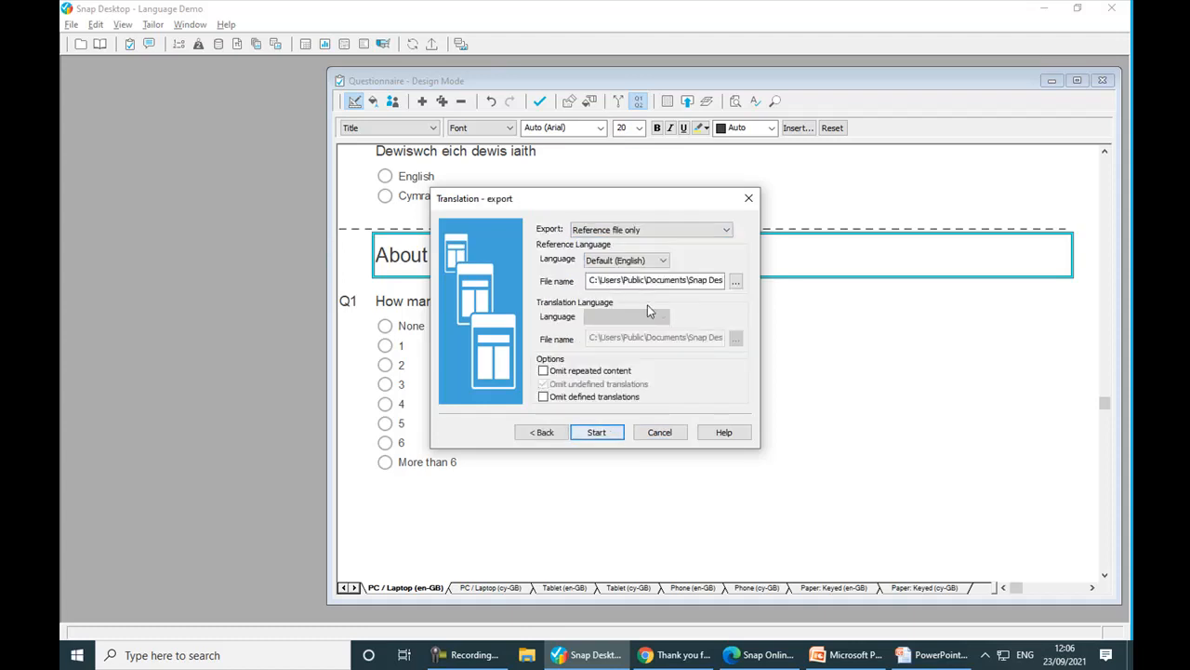
Set the reference file to be saved on the Desktop as Language Demo E.
click(736, 282)
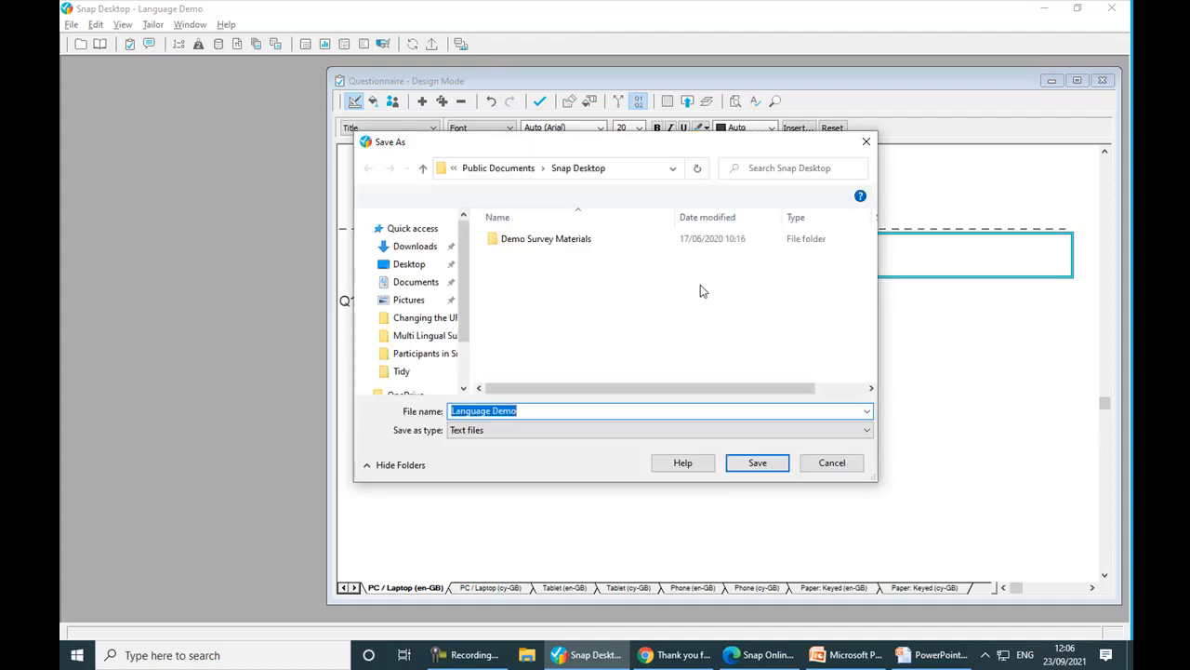
click(409, 267)
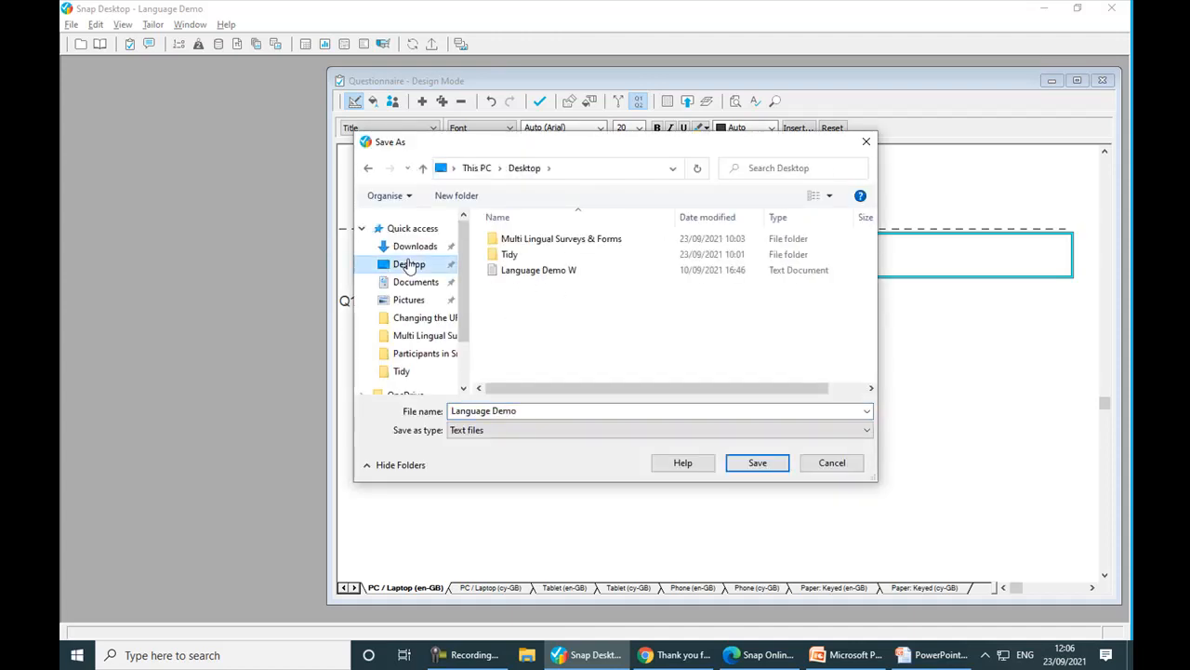
click(527, 412)
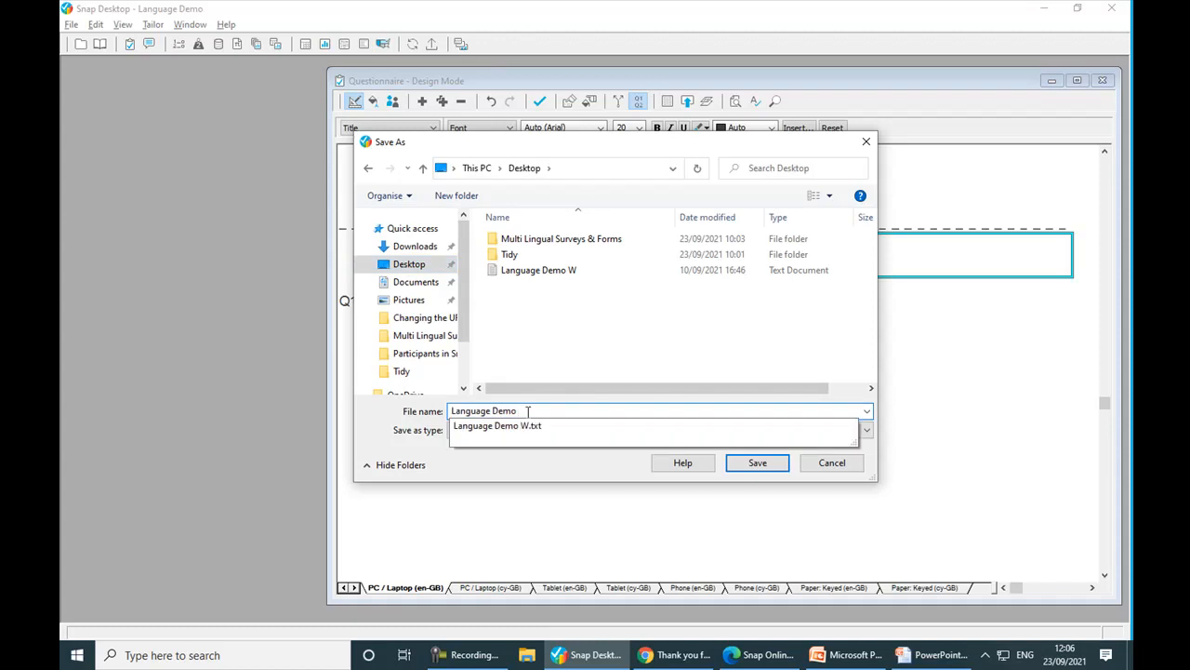
text(E)
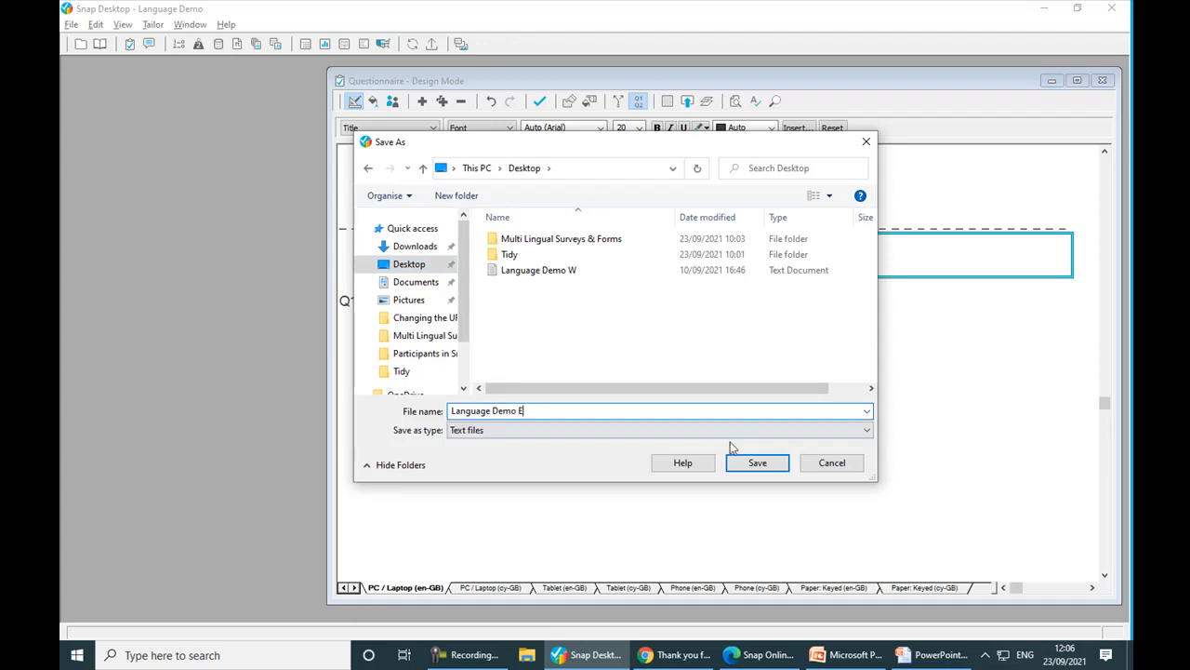
click(755, 462)
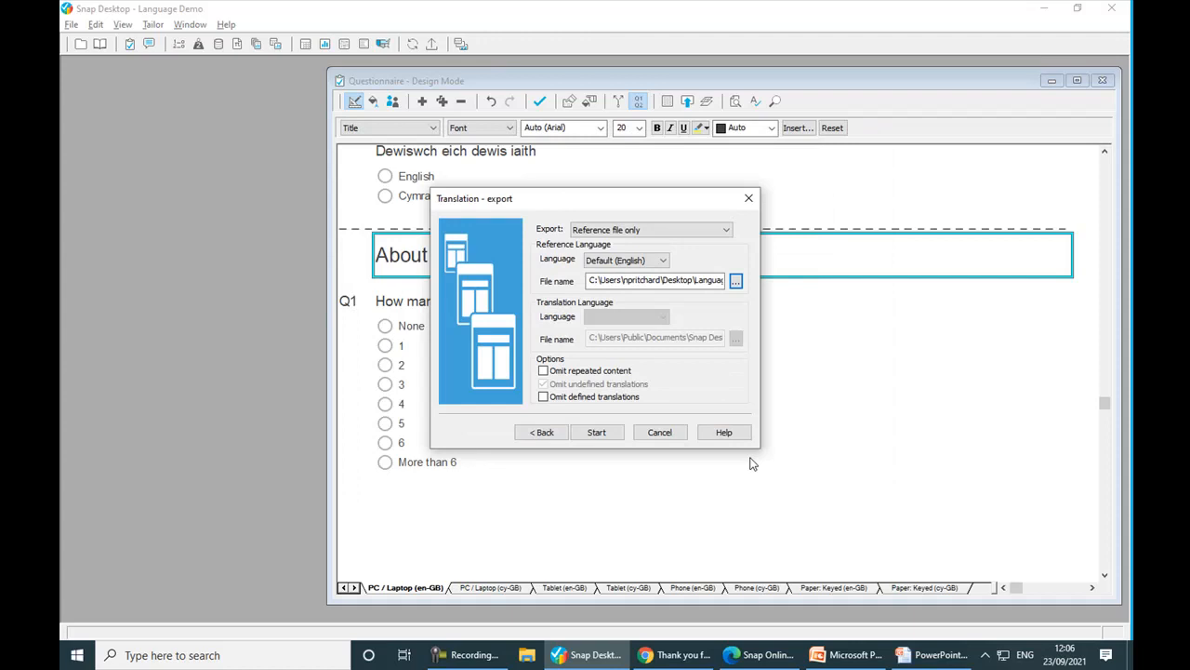
Run the English reference export and acknowledge its completion report.
click(596, 431)
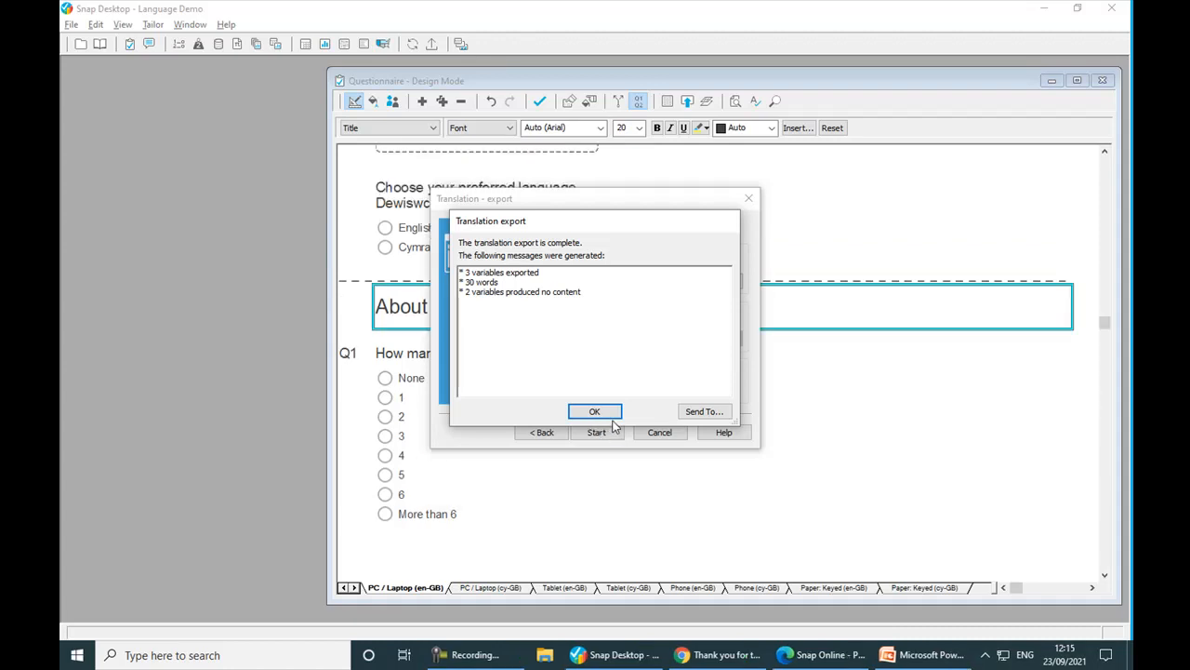
click(594, 411)
View the exported Language Demo E file in Notepad, highlighting the text between its START and END markers.
key(super+d)
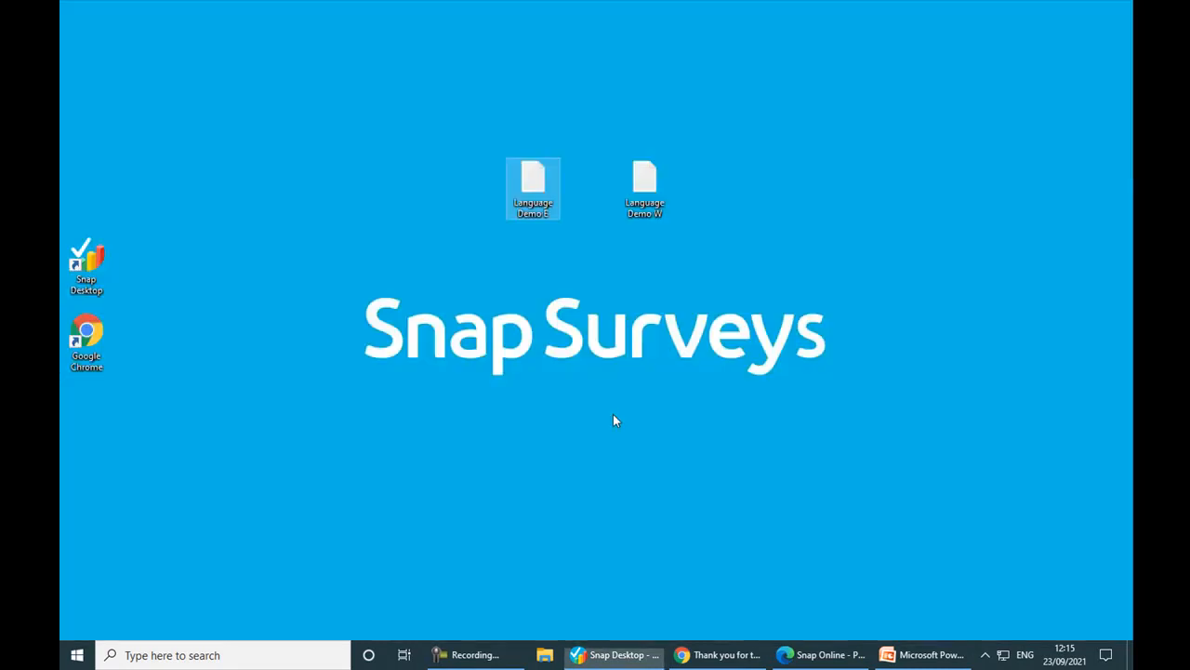
double_click(533, 186)
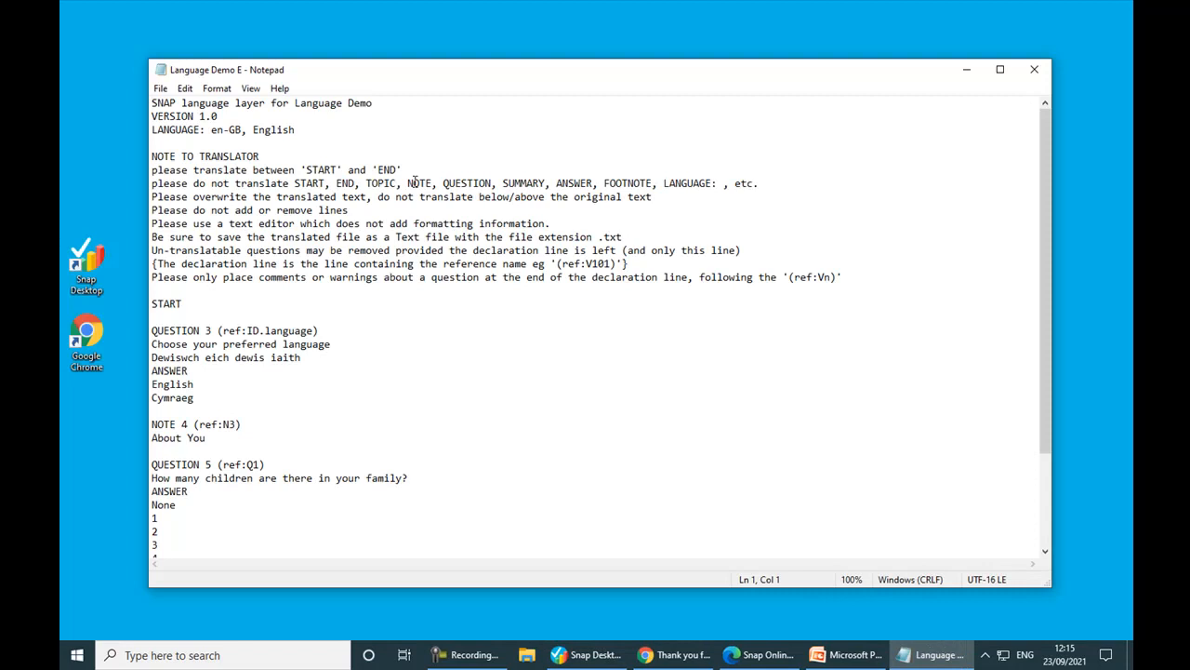
drag(409, 169, 151, 170)
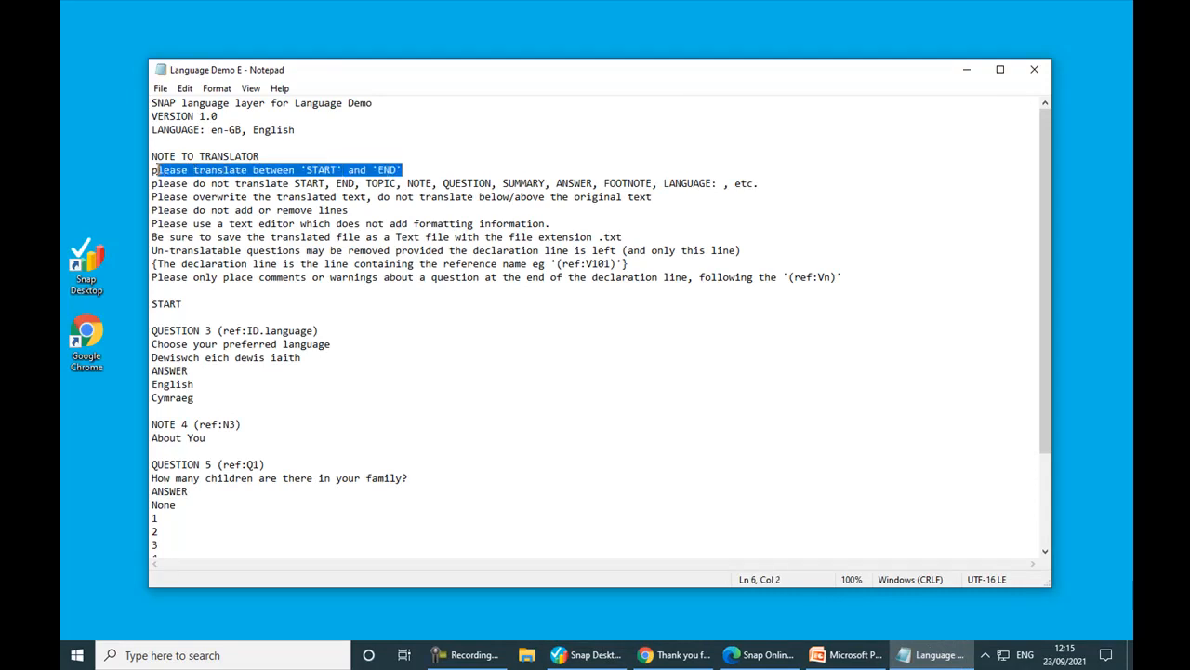
drag(184, 303, 152, 303)
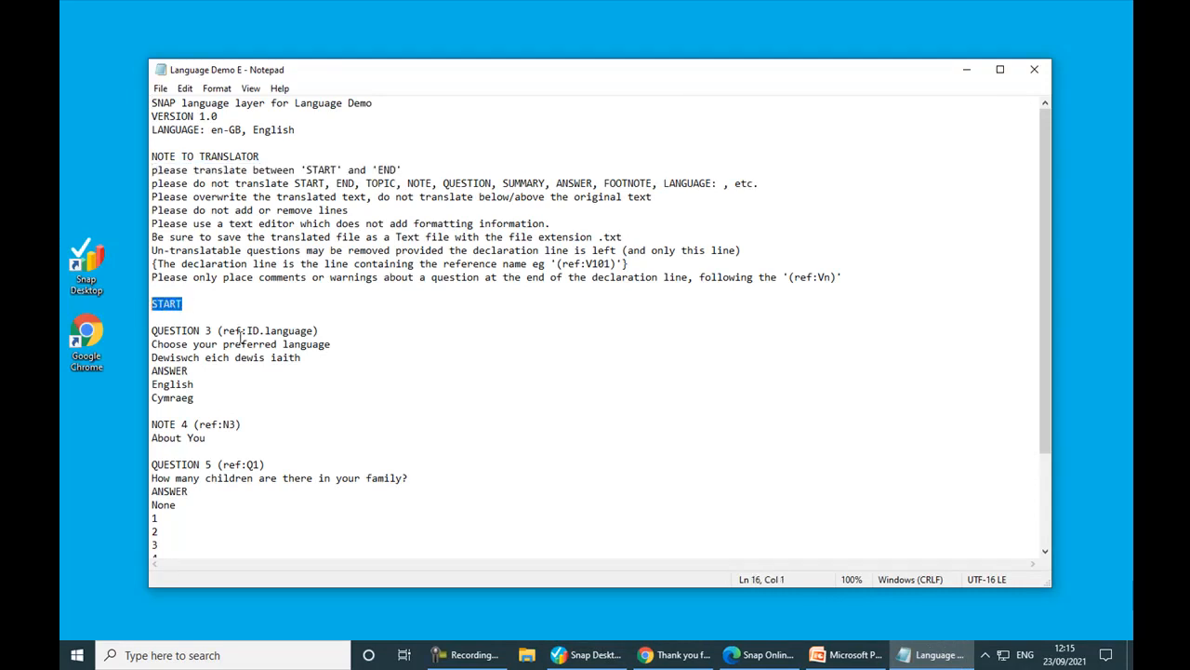
scroll(240, 336, down, 3)
drag(173, 504, 135, 508)
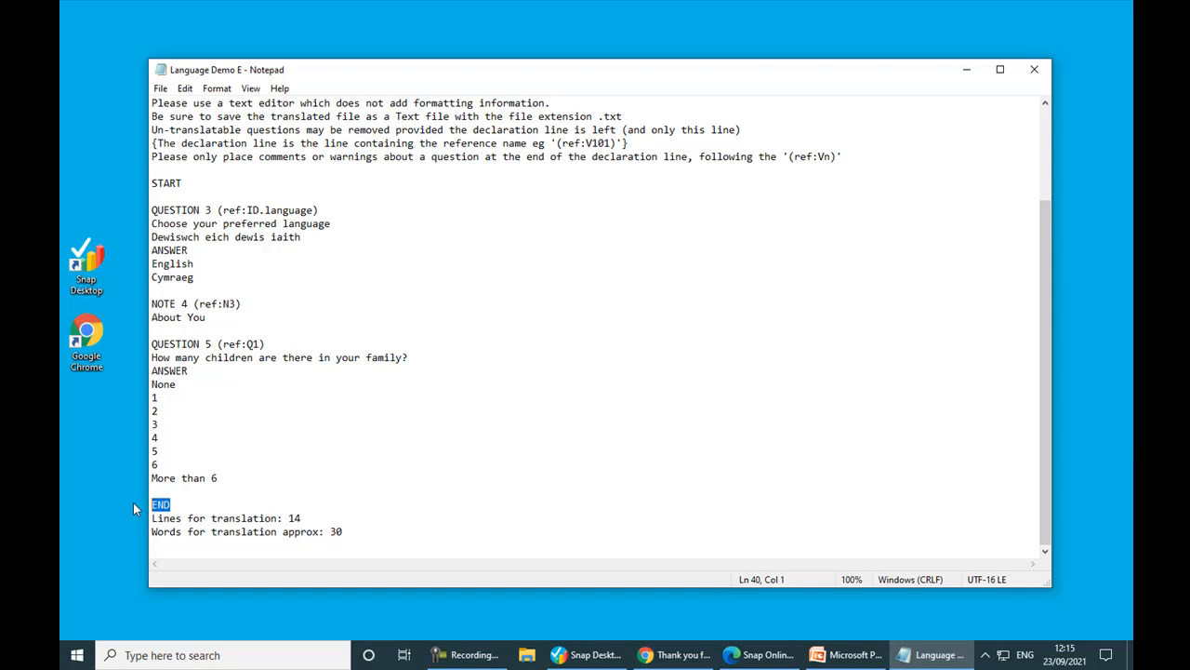
Leave Notepad, note the Language Demo W file on the desktop and return to Snap Desktop.
click(1034, 69)
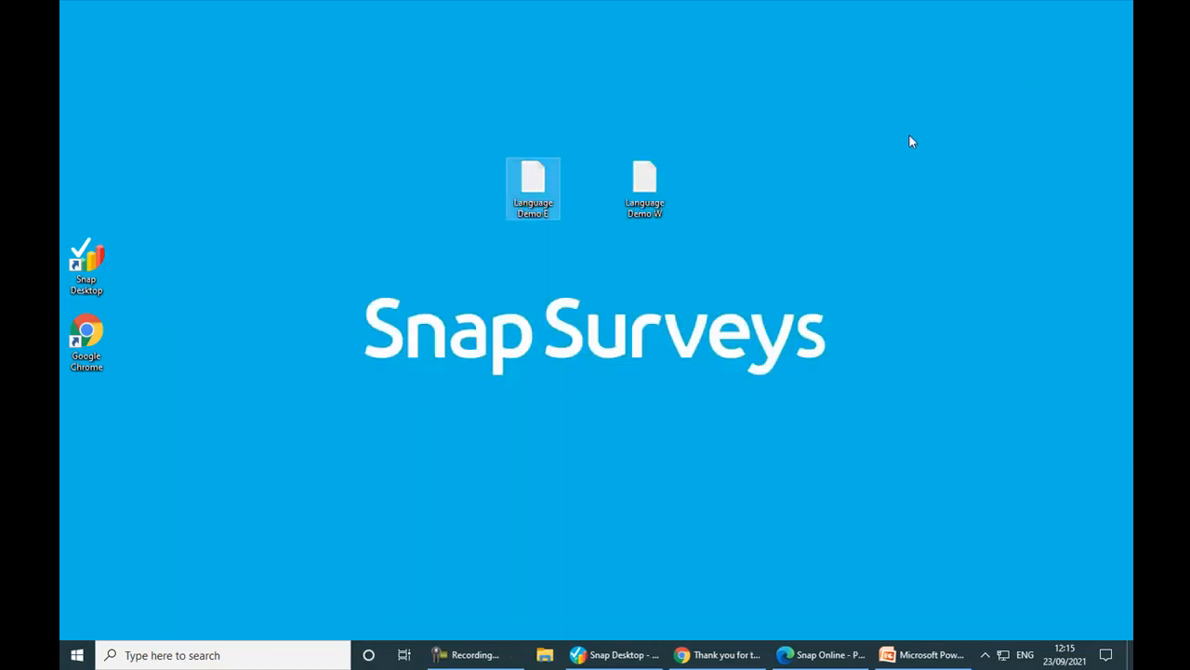
click(654, 200)
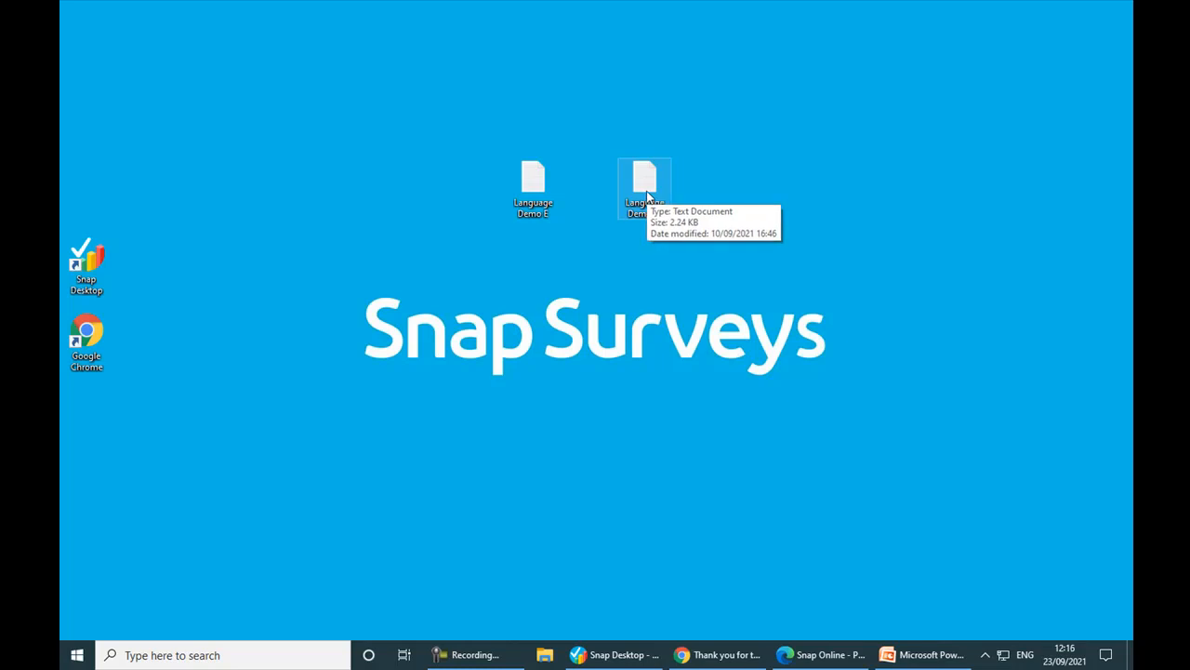
click(611, 654)
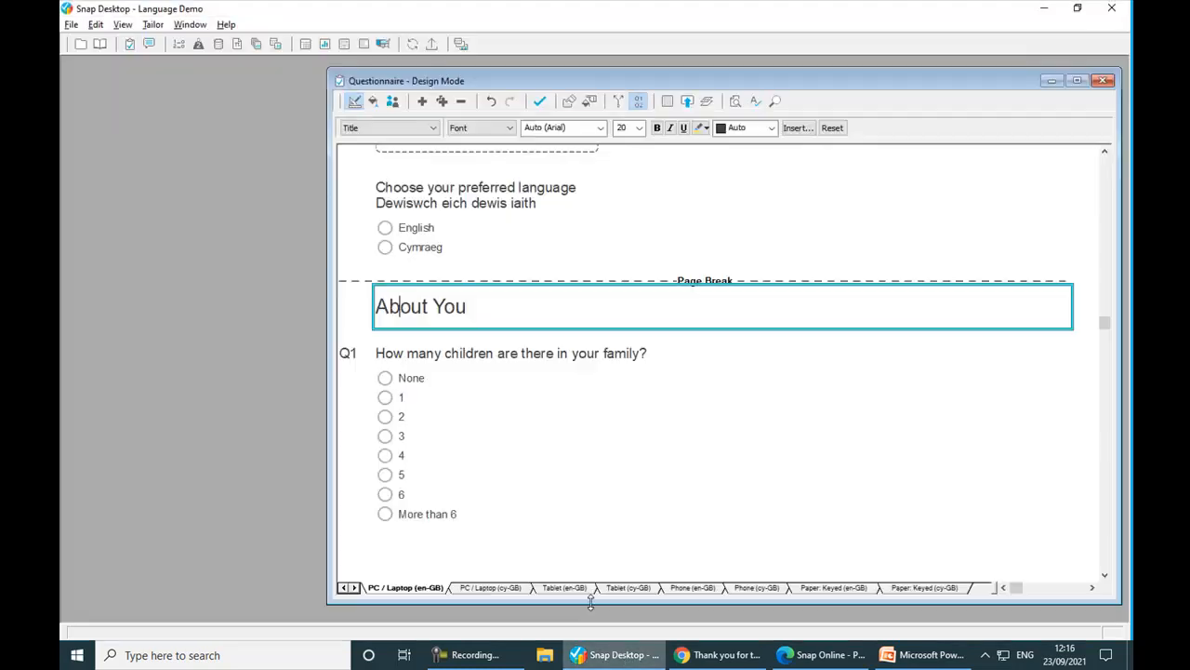
Start the Translation wizard with Apply External Translation, keeping Language Demo E as the reference file.
click(71, 24)
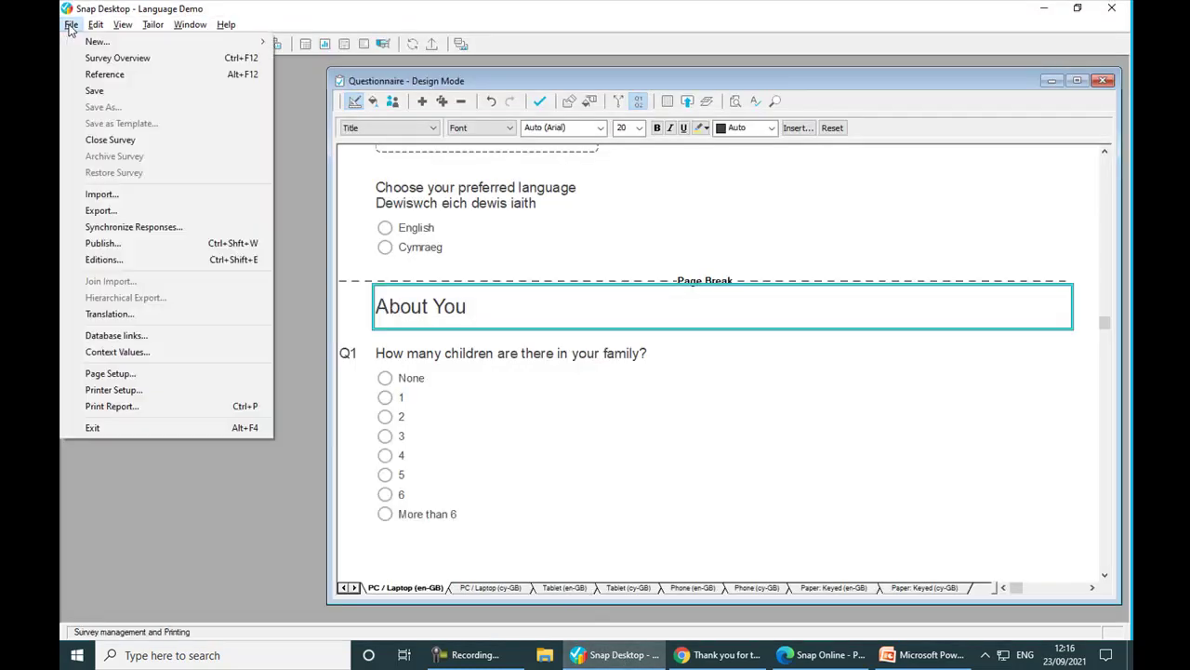
click(91, 314)
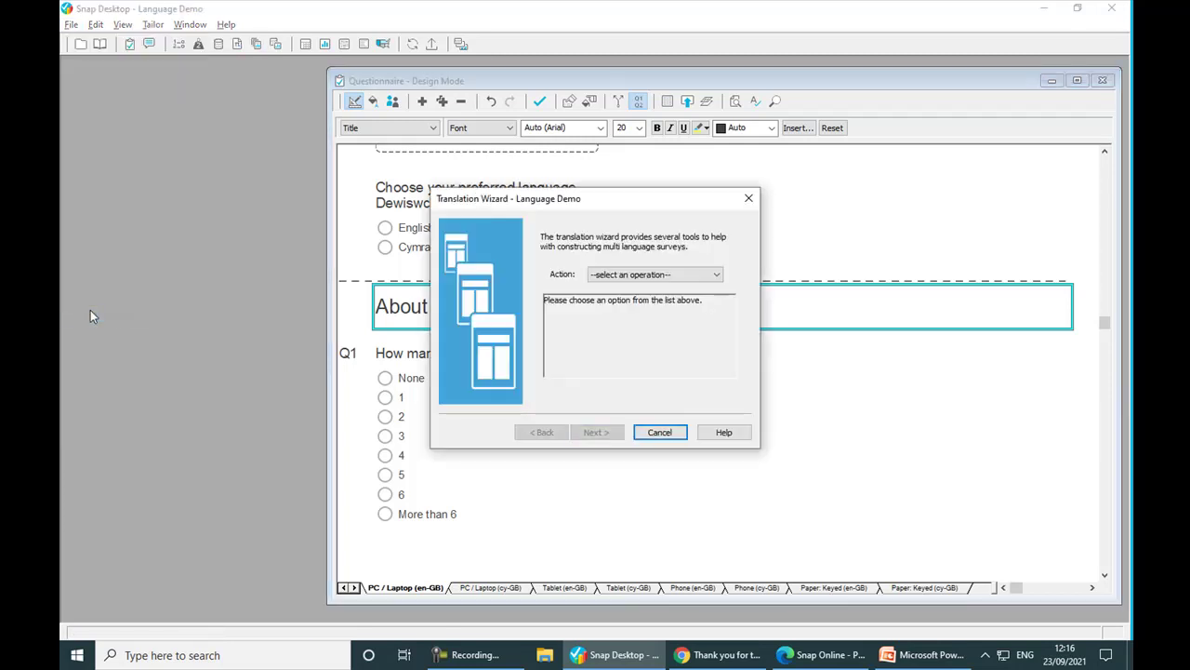
click(621, 274)
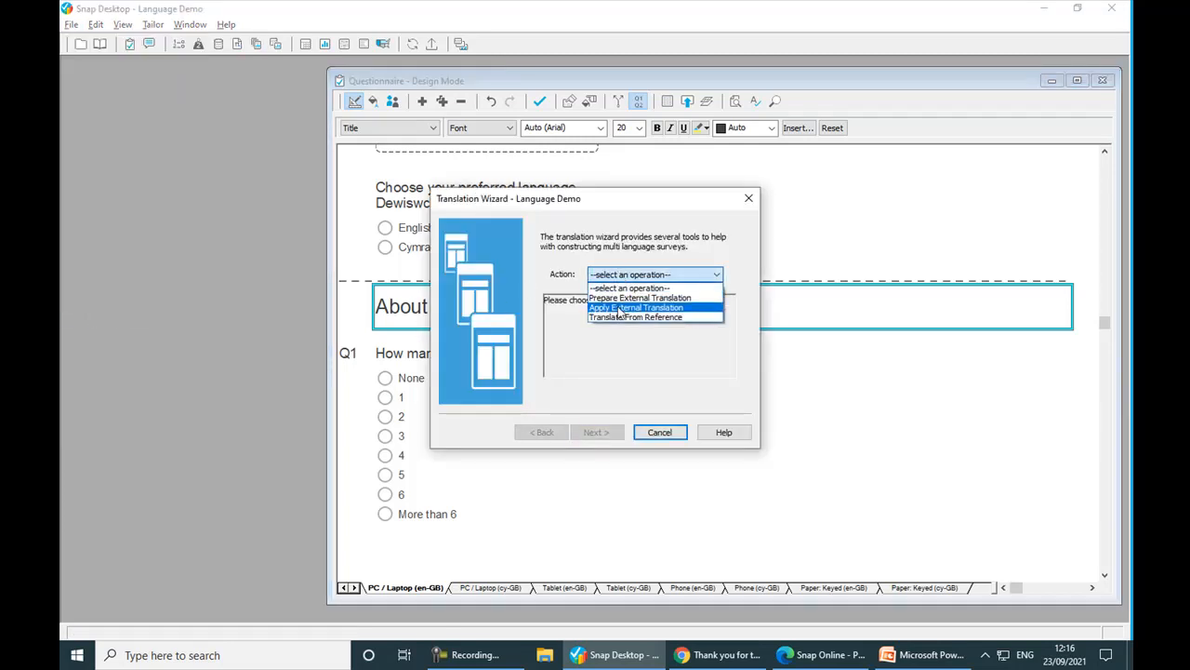
click(619, 311)
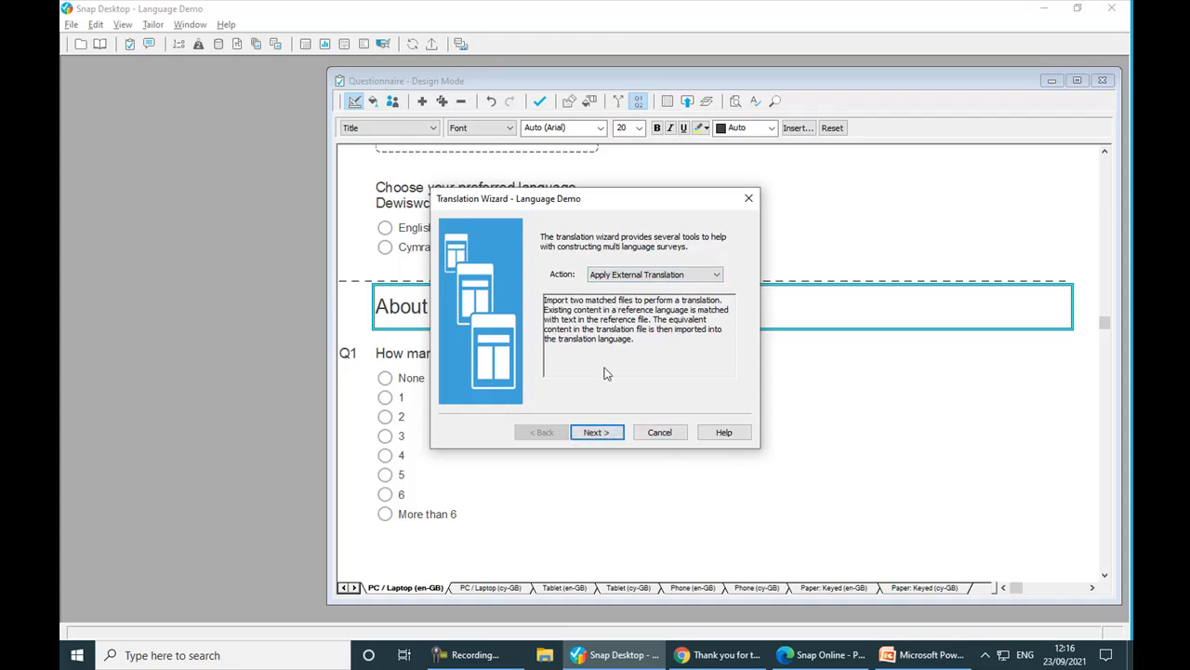
click(605, 432)
click(651, 280)
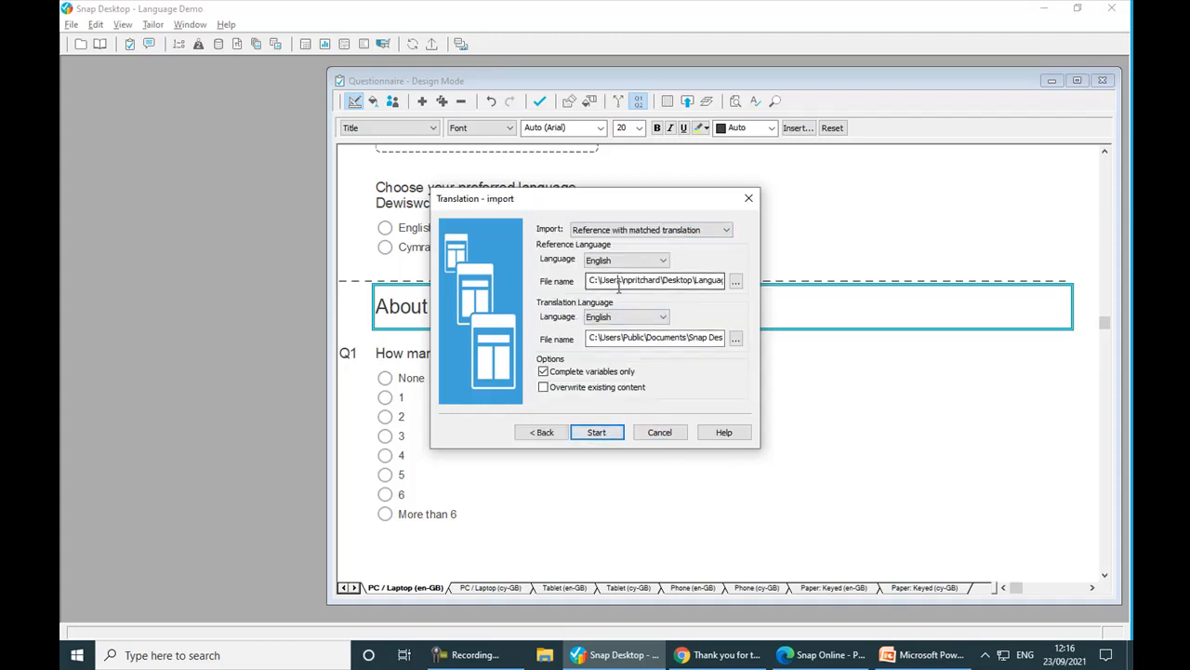
Set Language Demo W as the translation file and Welsh as the translation language.
click(736, 338)
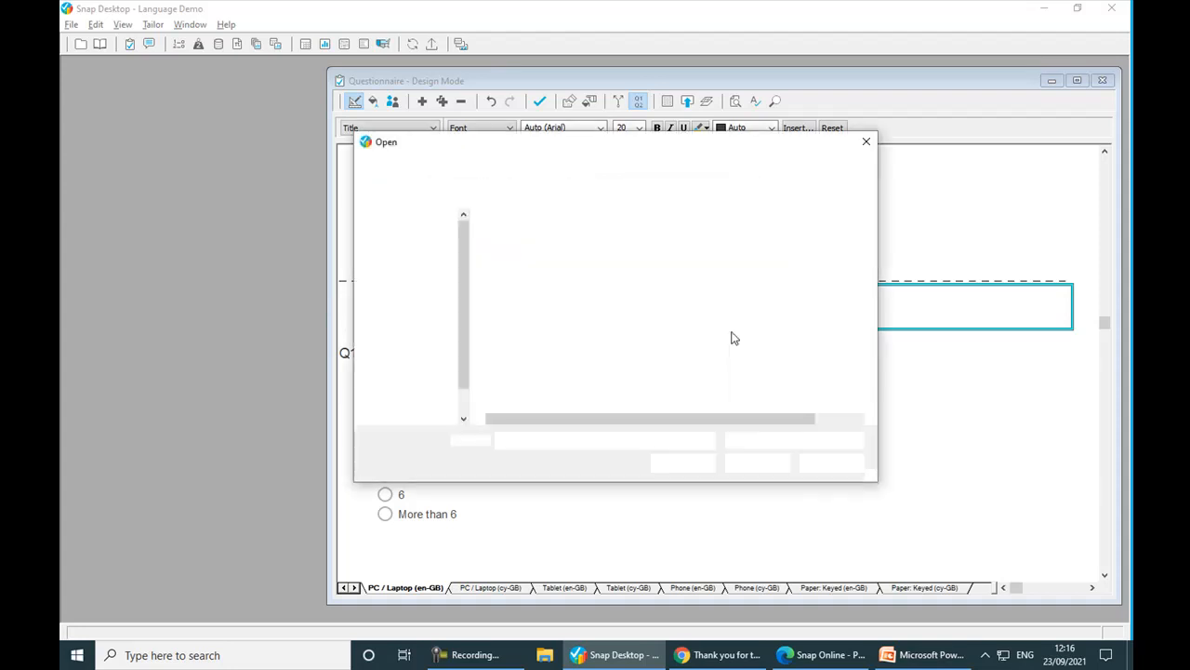
click(409, 264)
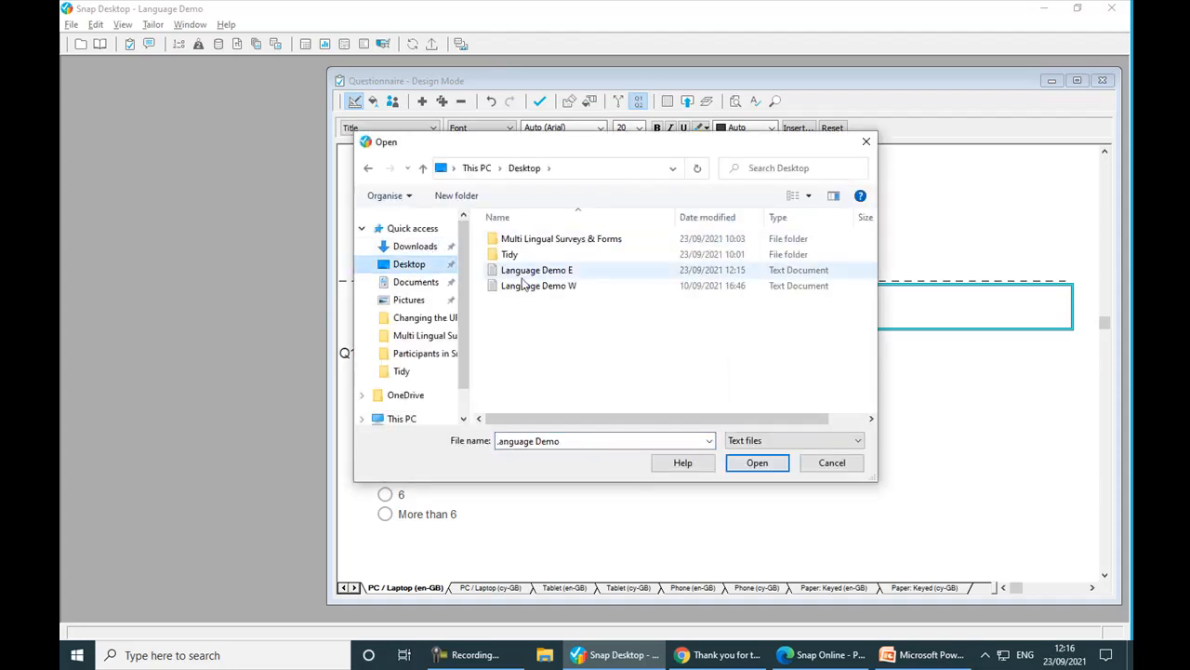
double_click(531, 291)
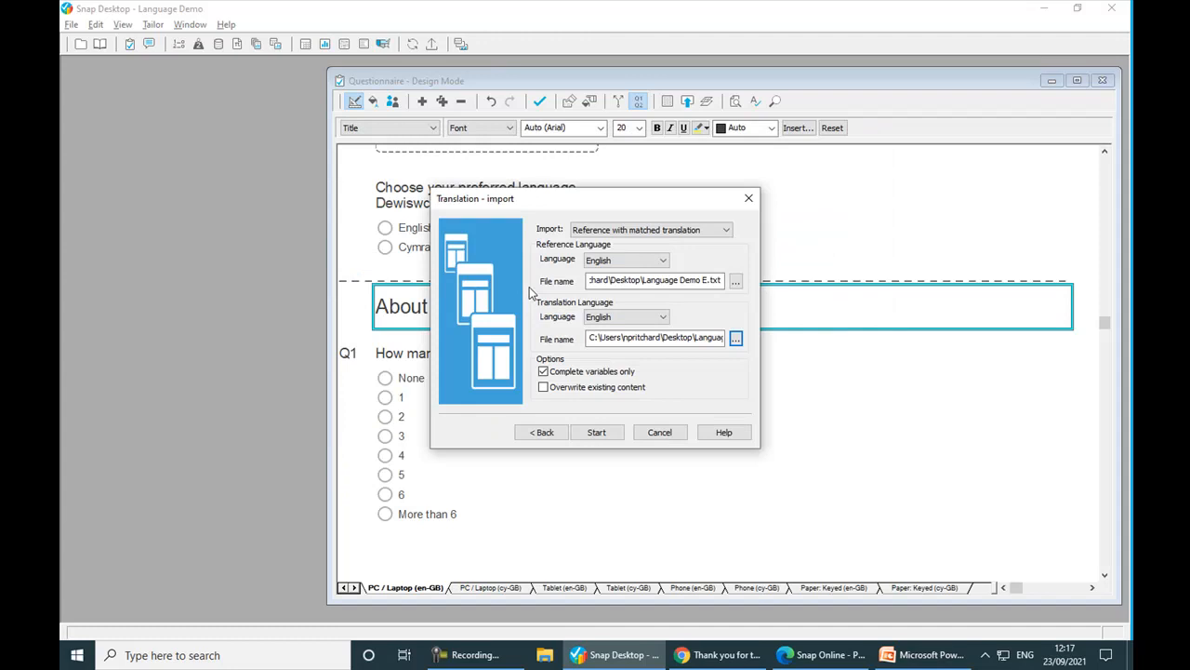
click(621, 321)
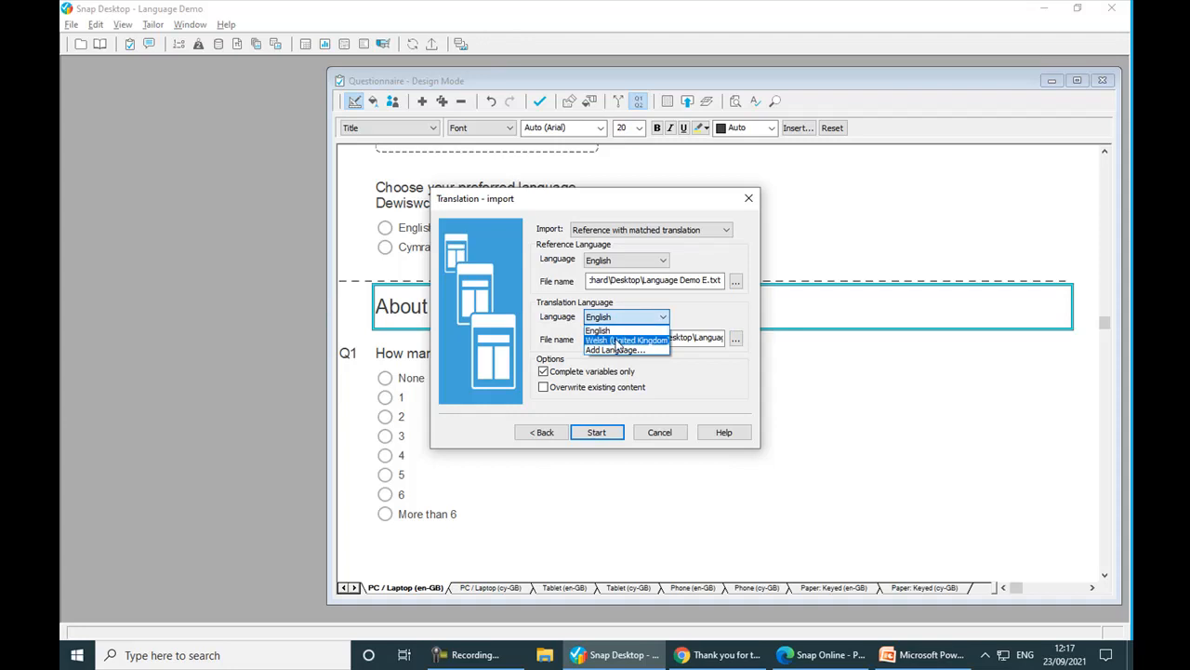
click(618, 343)
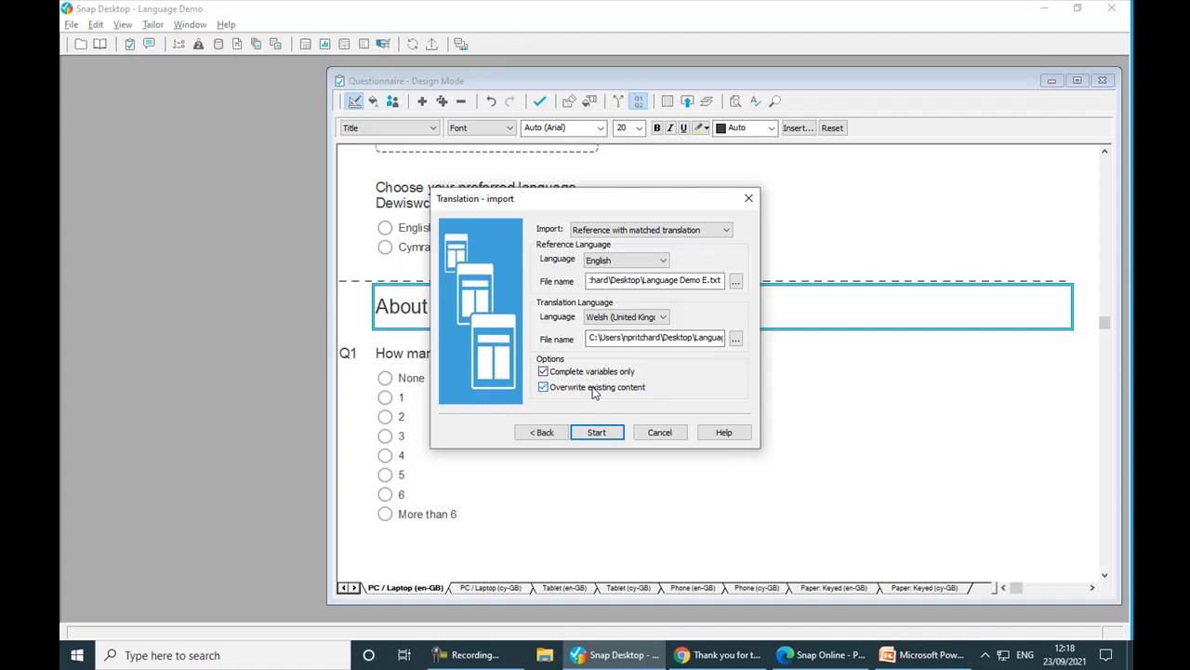
Run the Welsh translation import and acknowledge the 3-variables-translated report.
click(594, 436)
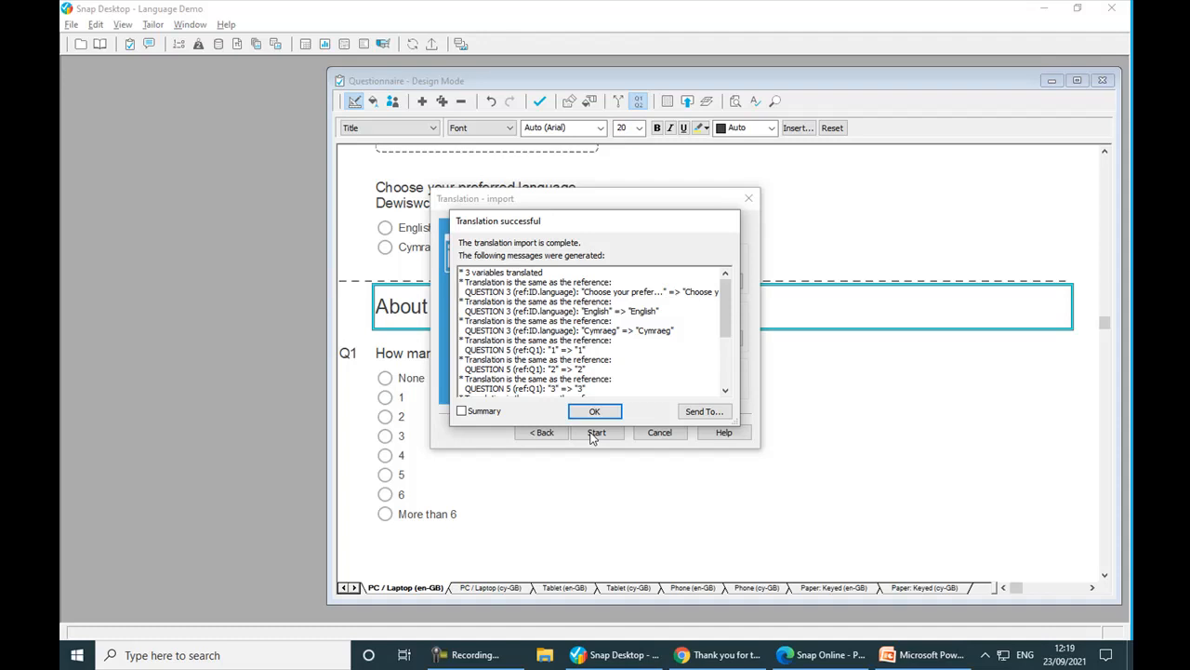
drag(726, 307, 728, 386)
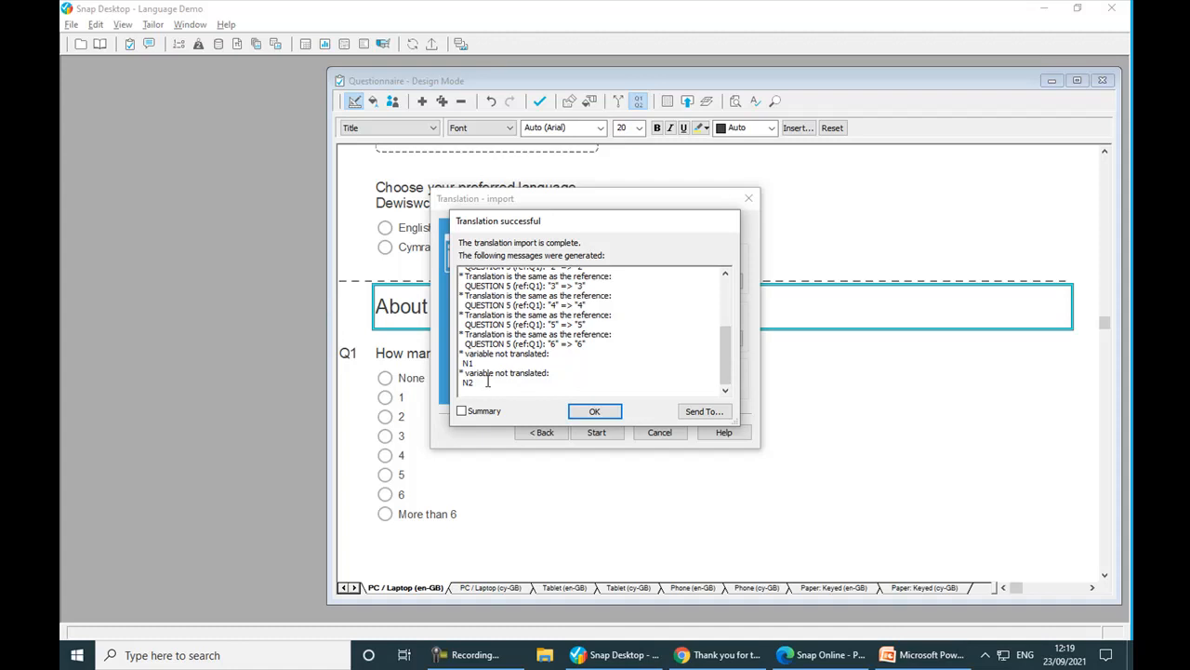
scroll(487, 381, up, 10)
click(596, 413)
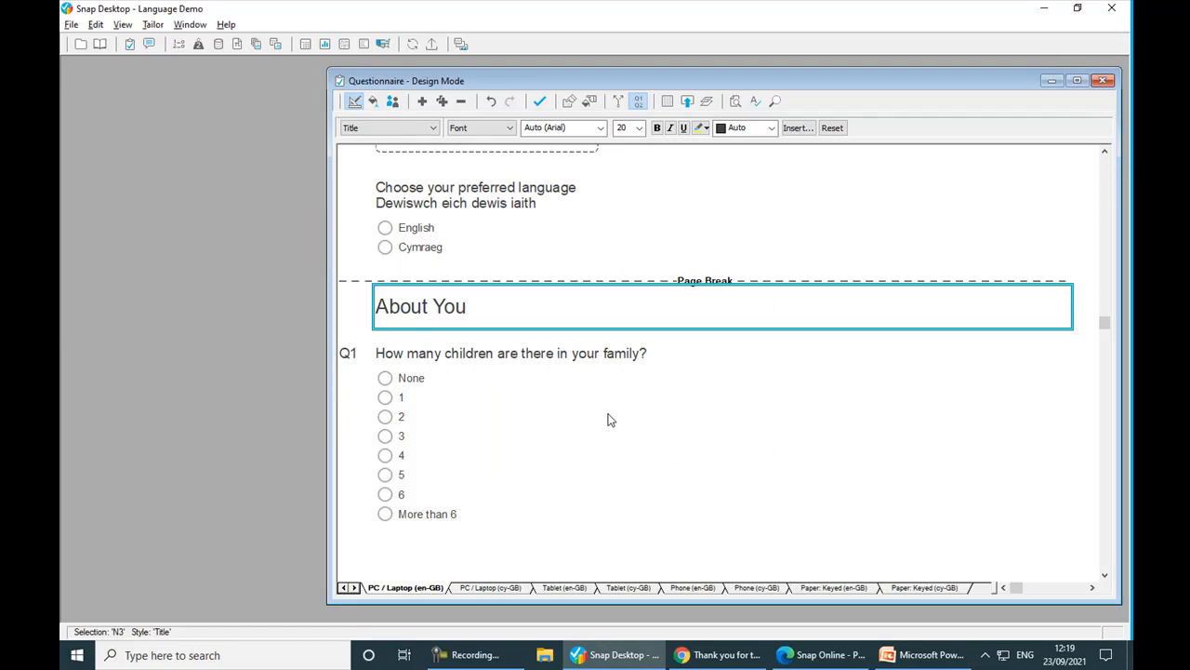
Show the PC / Laptop (cy-GB) edition with the Amdanoch Chi heading and Welsh Q1.
click(481, 587)
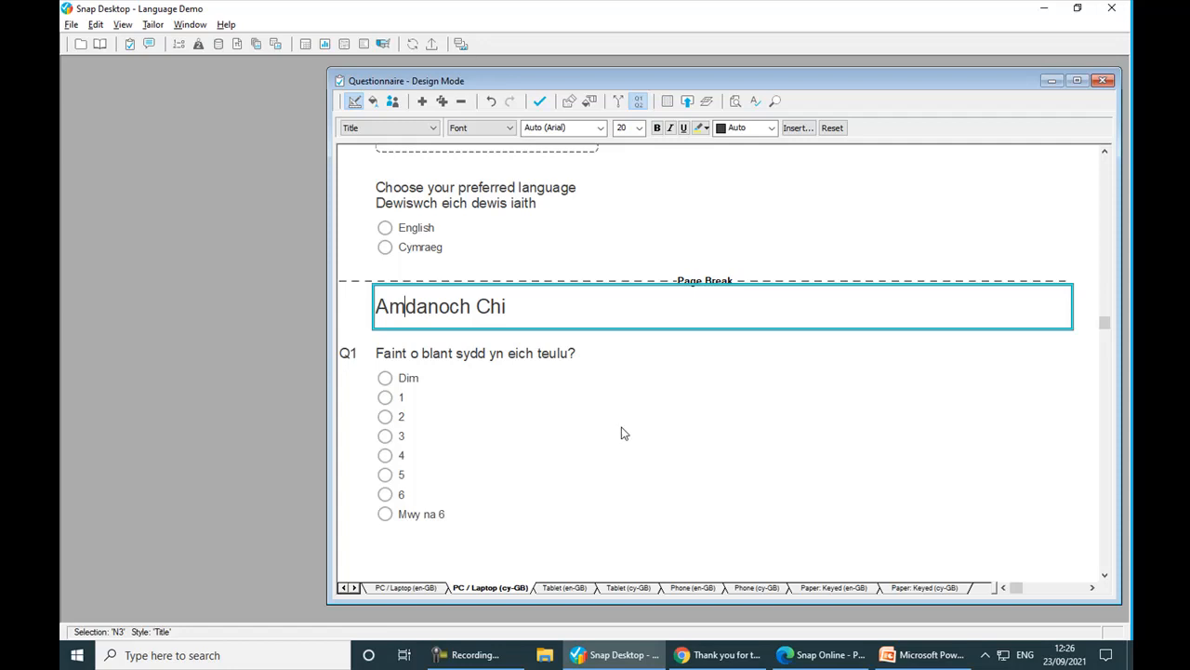
Add Spanish from the full language name list as a new survey language.
click(707, 102)
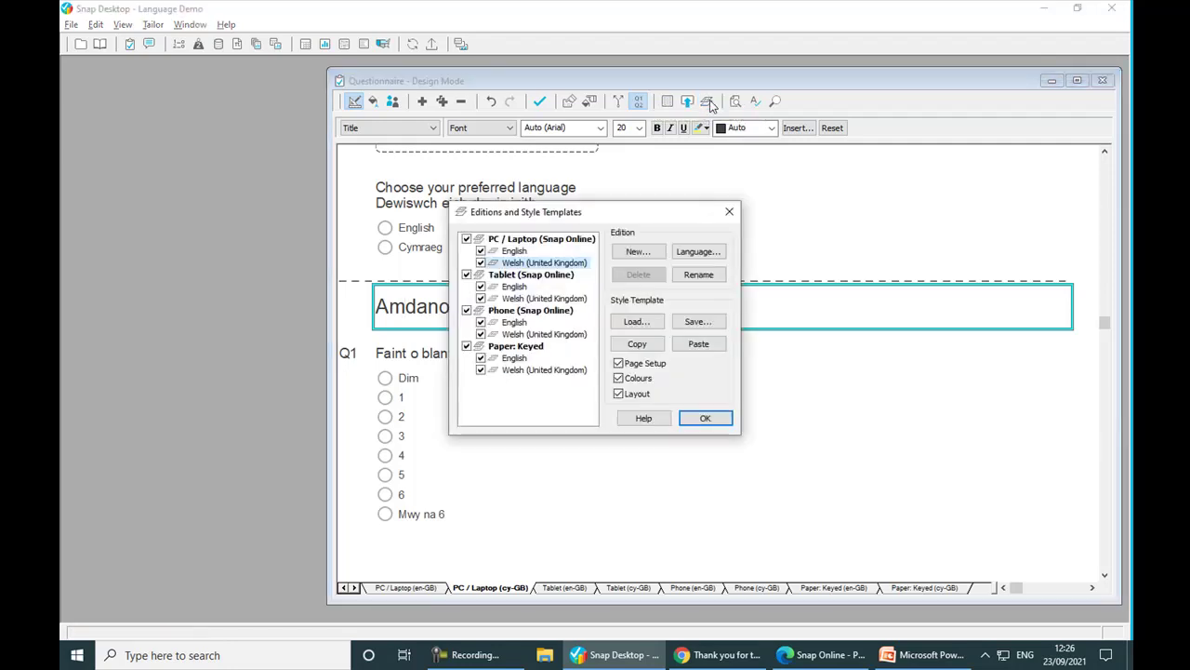
click(702, 254)
click(678, 277)
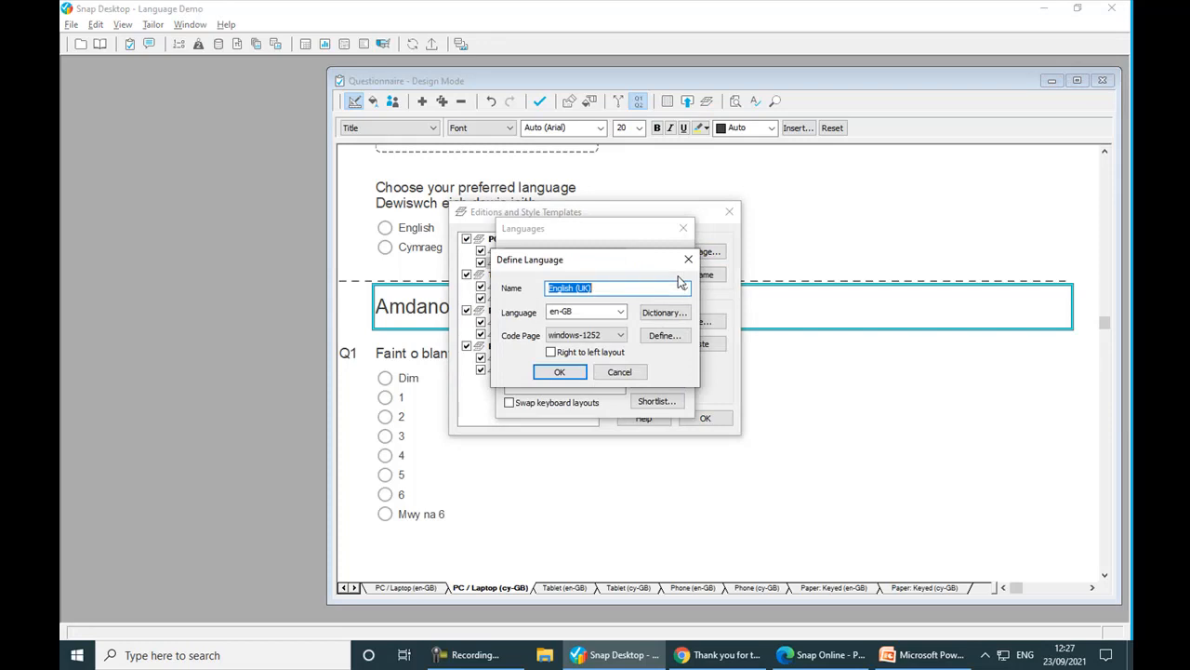
click(684, 288)
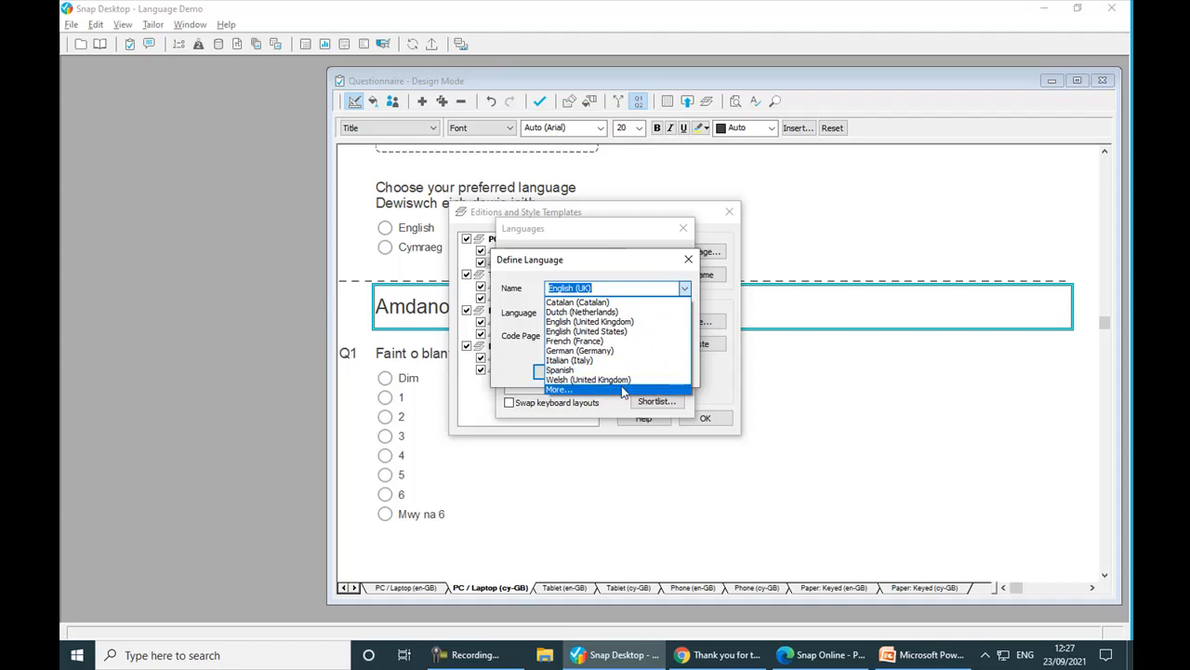
click(623, 392)
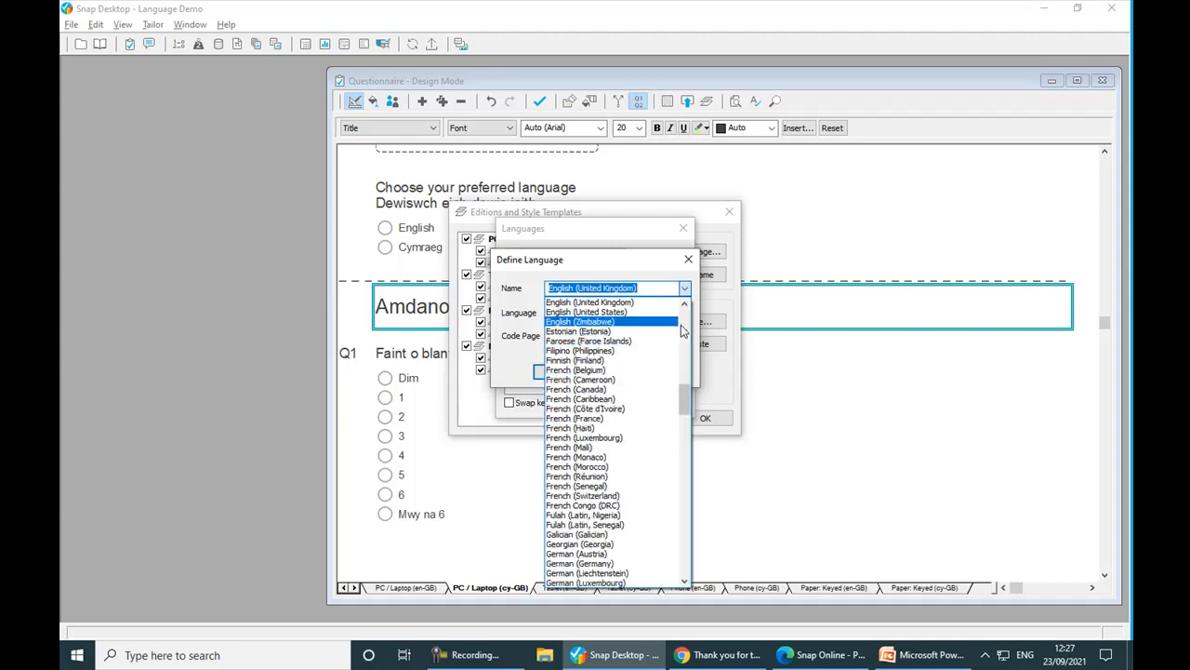
drag(684, 400, 681, 511)
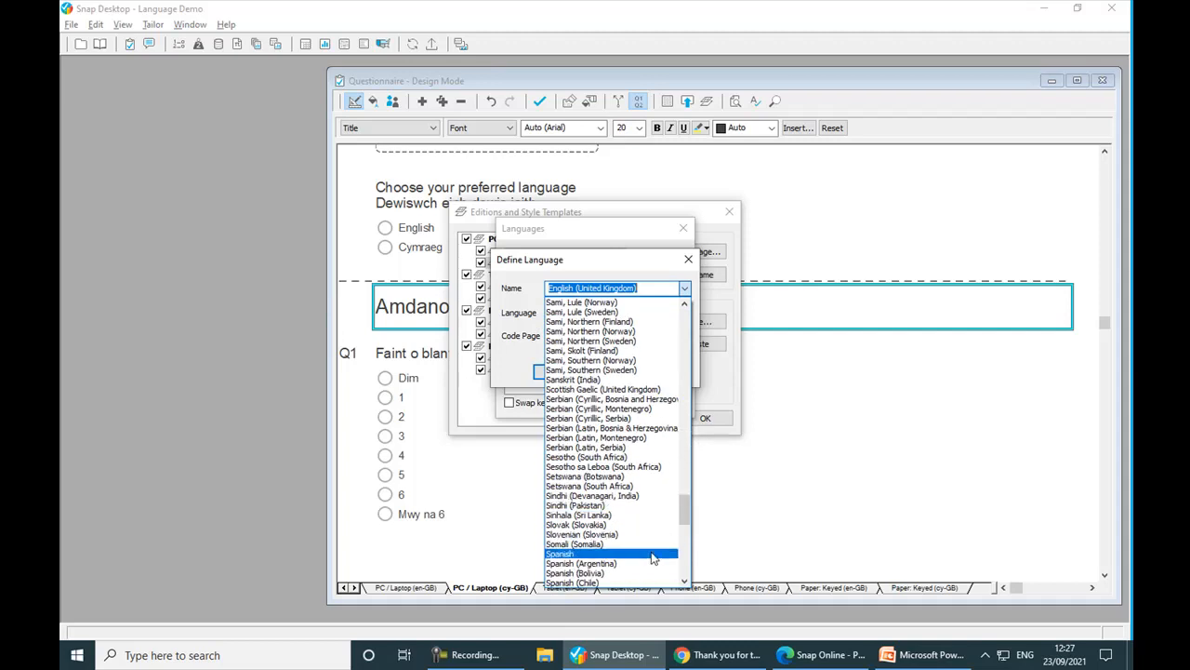
click(614, 553)
click(571, 373)
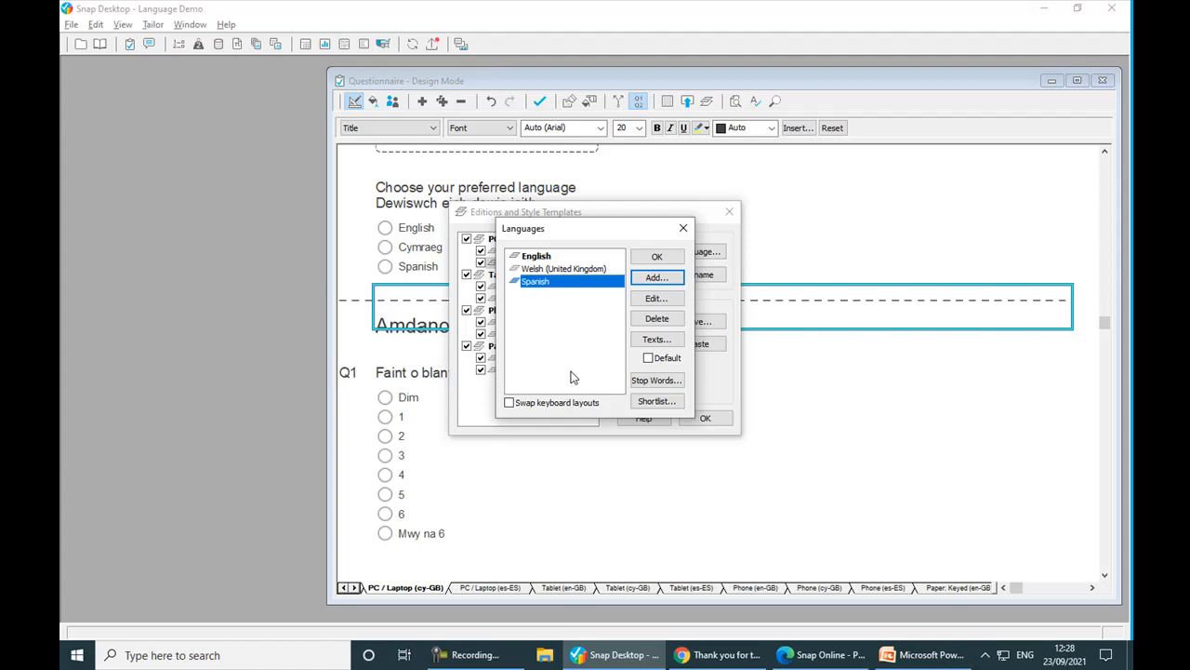
Confirm the language list and edition settings so Spanish editions exist for every device.
click(656, 257)
click(705, 419)
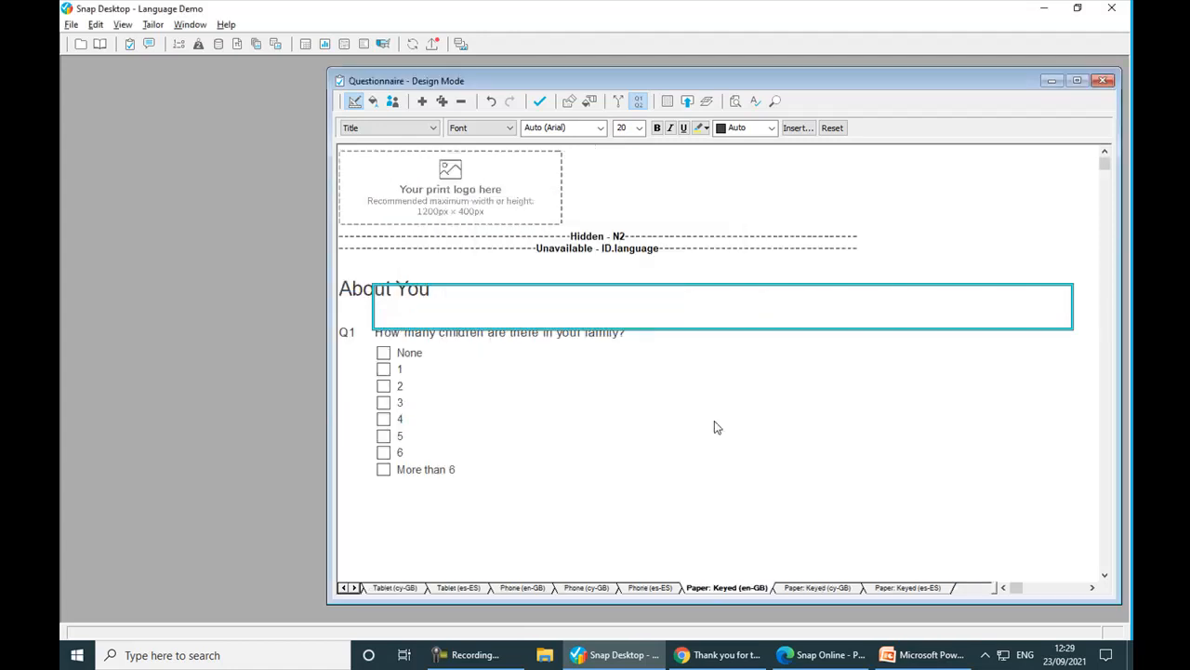
Load the main Reference library and expand Employment Demographics > Occupation.
click(104, 43)
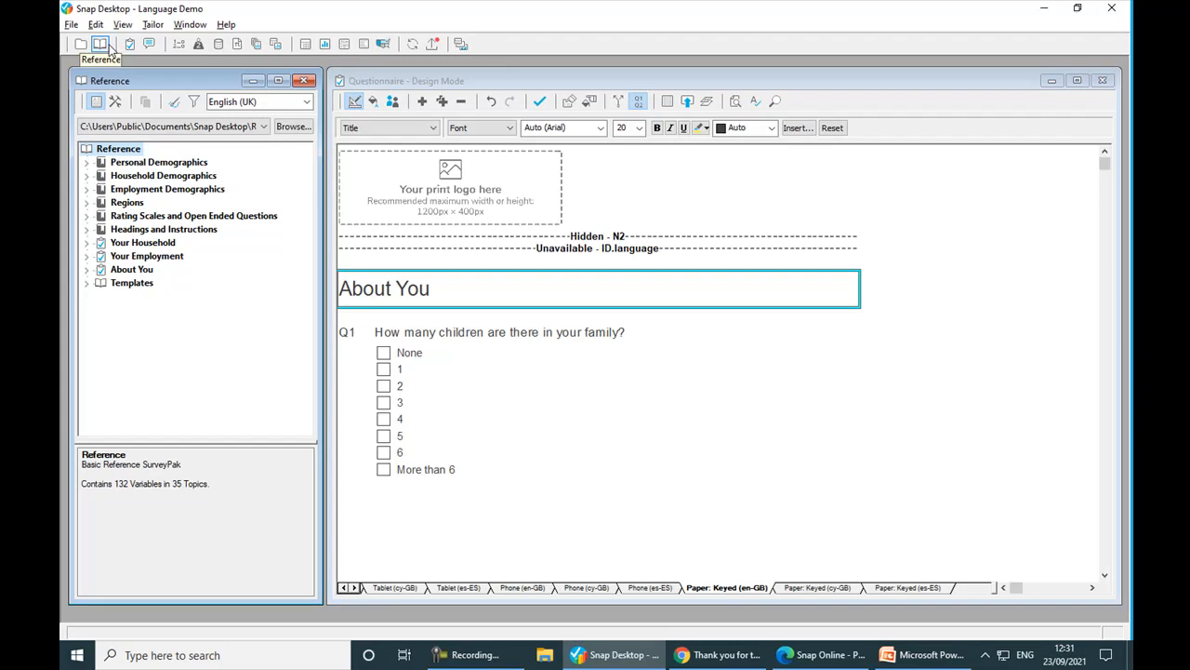
click(179, 128)
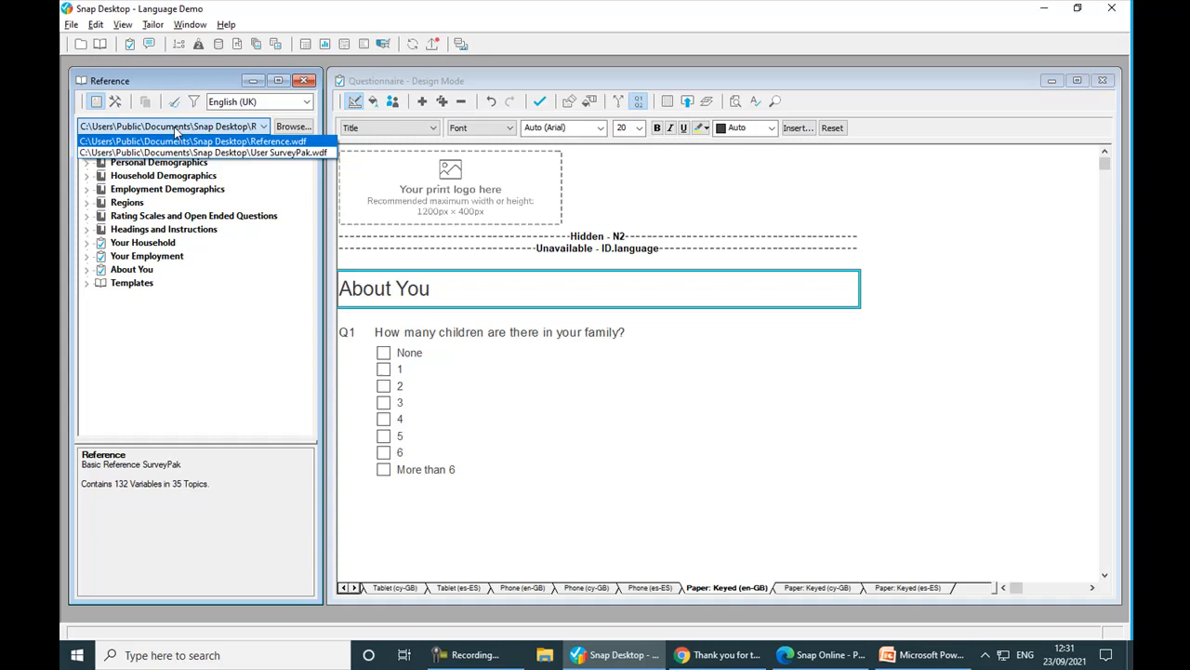
click(177, 153)
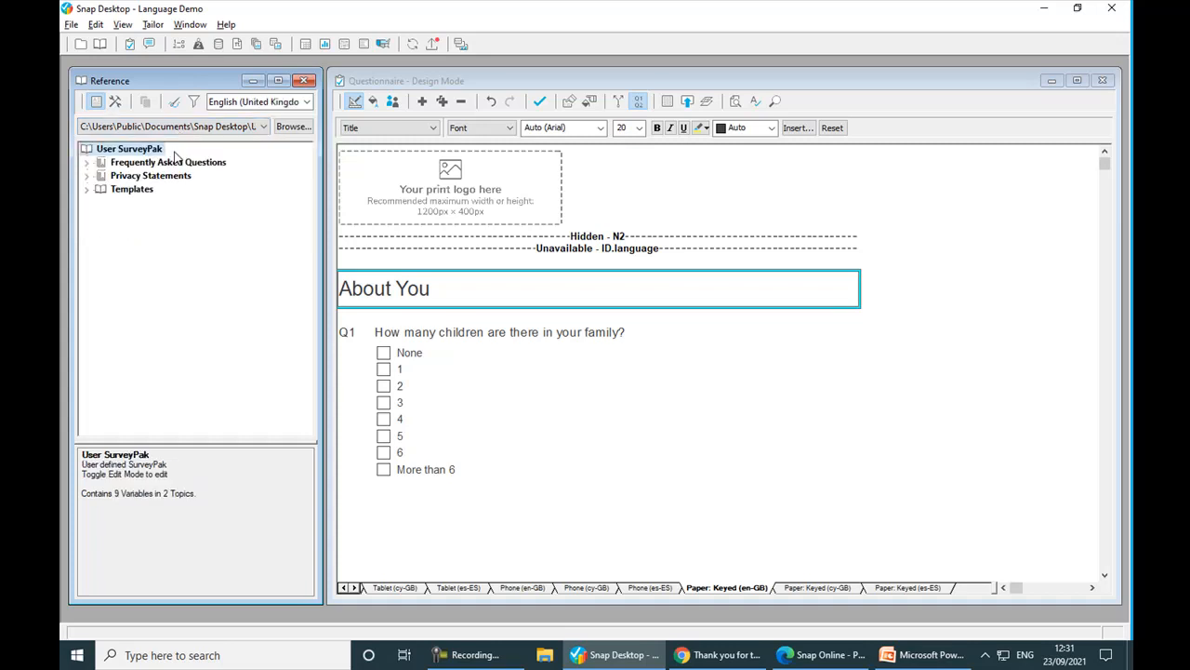
click(263, 127)
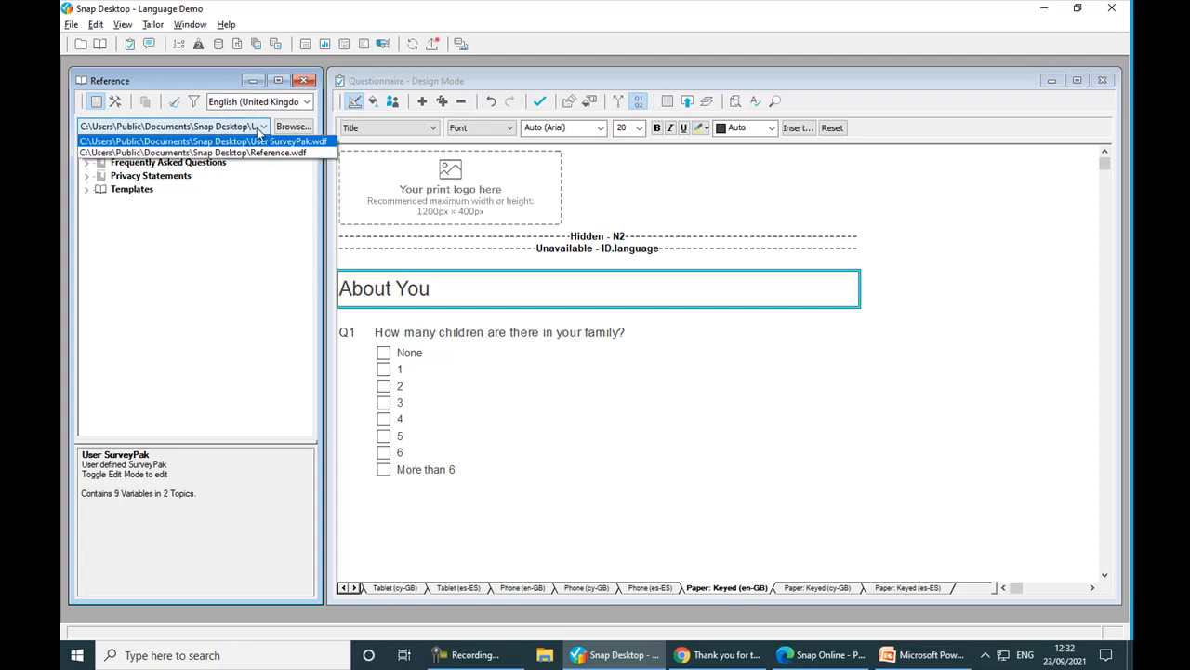
click(256, 154)
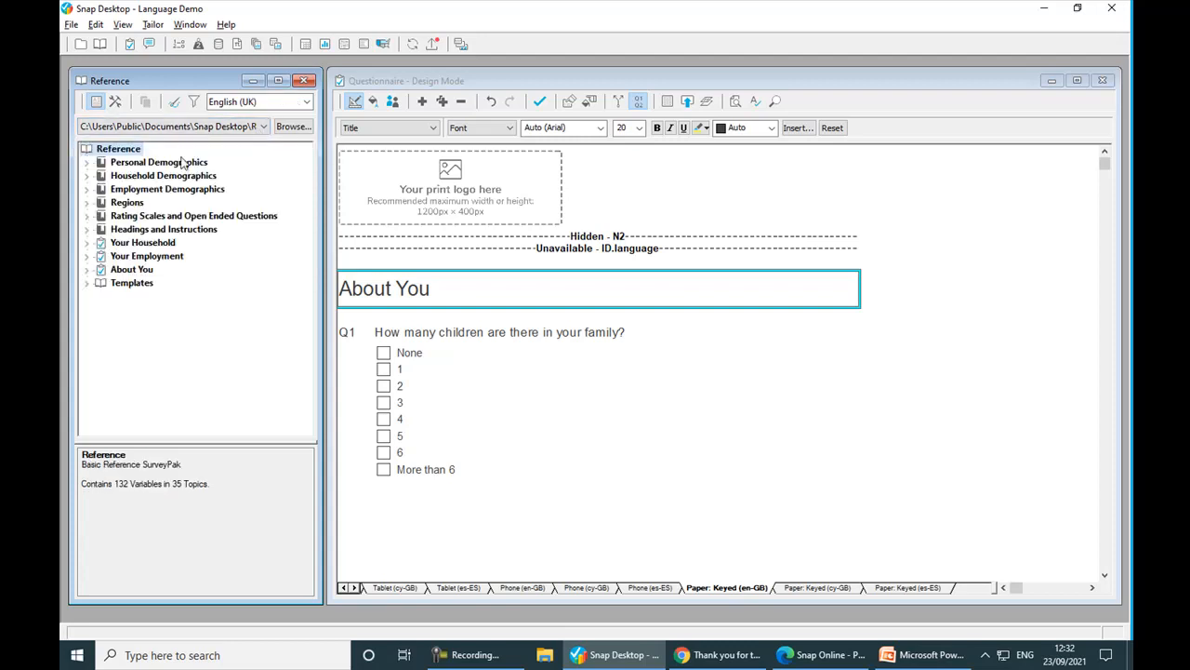
click(85, 189)
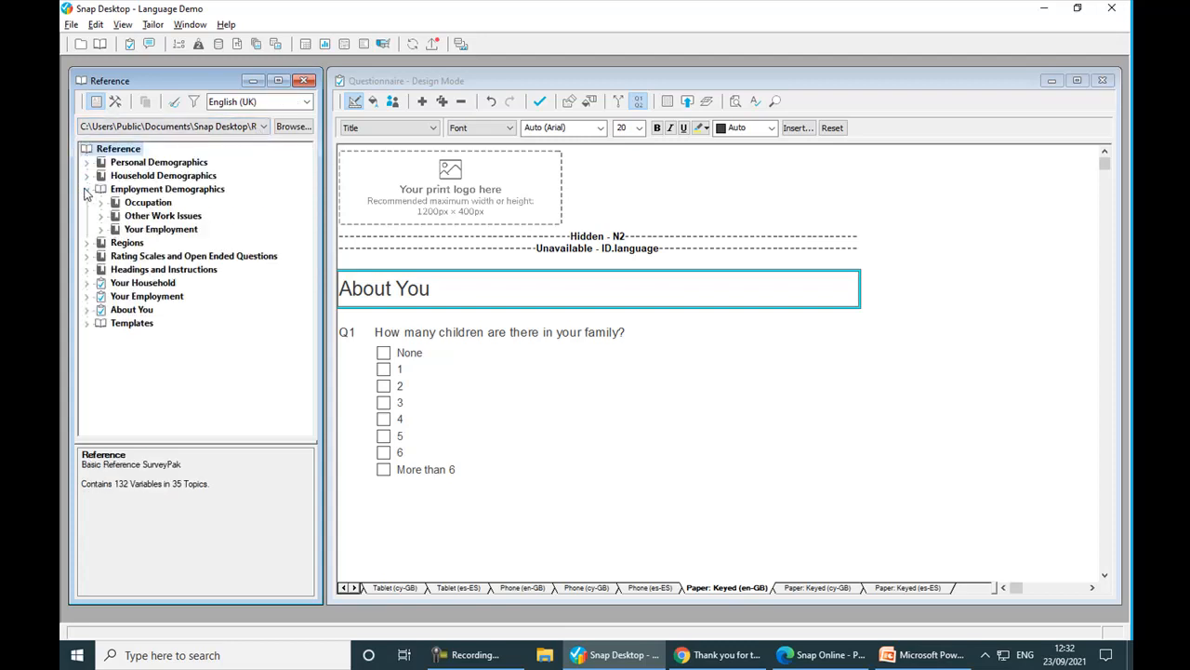
click(101, 203)
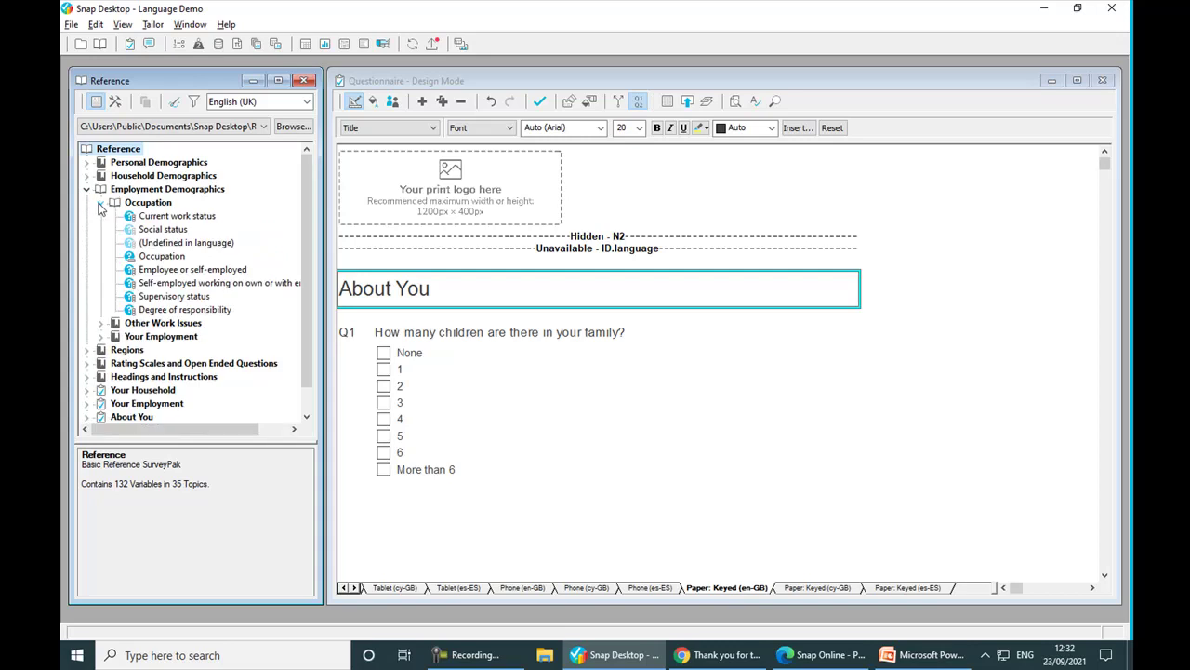
View the Occupation variables in Welsh and Arabic, preview current work status, then return to English (UK).
click(306, 102)
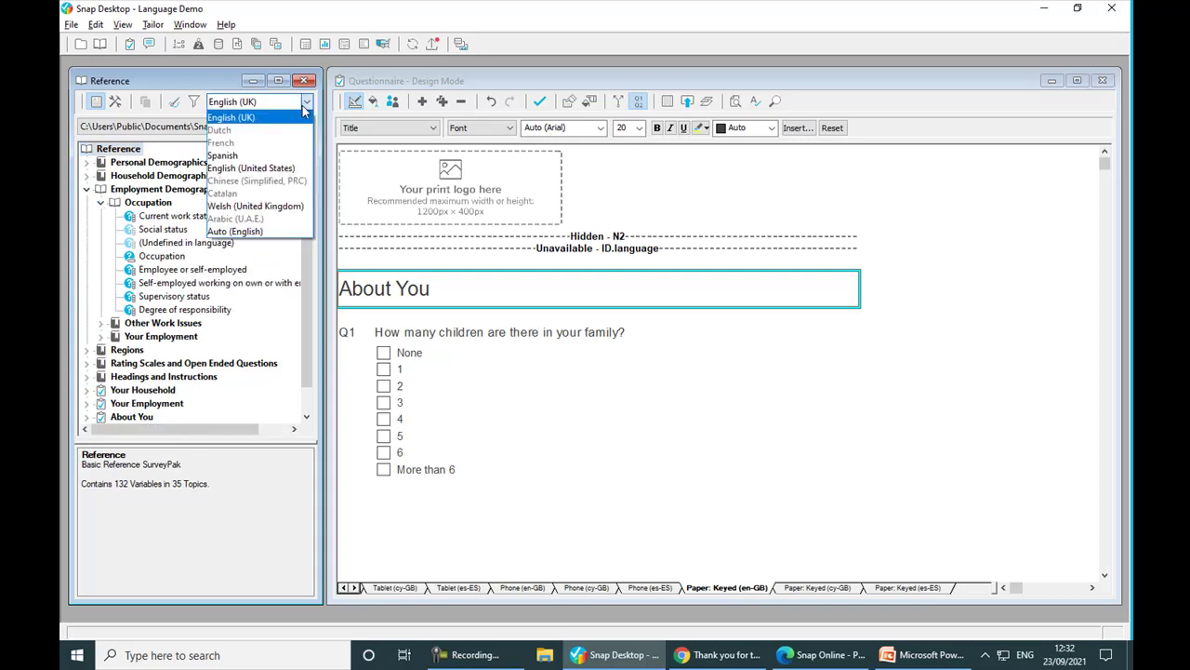
click(283, 205)
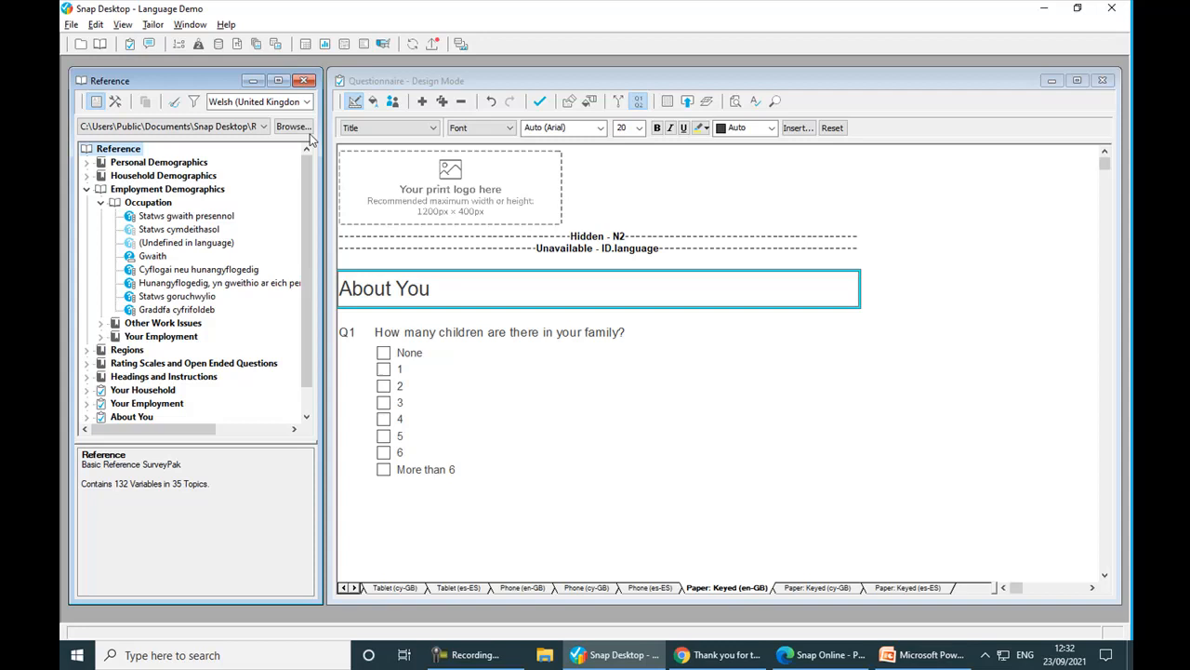
click(307, 102)
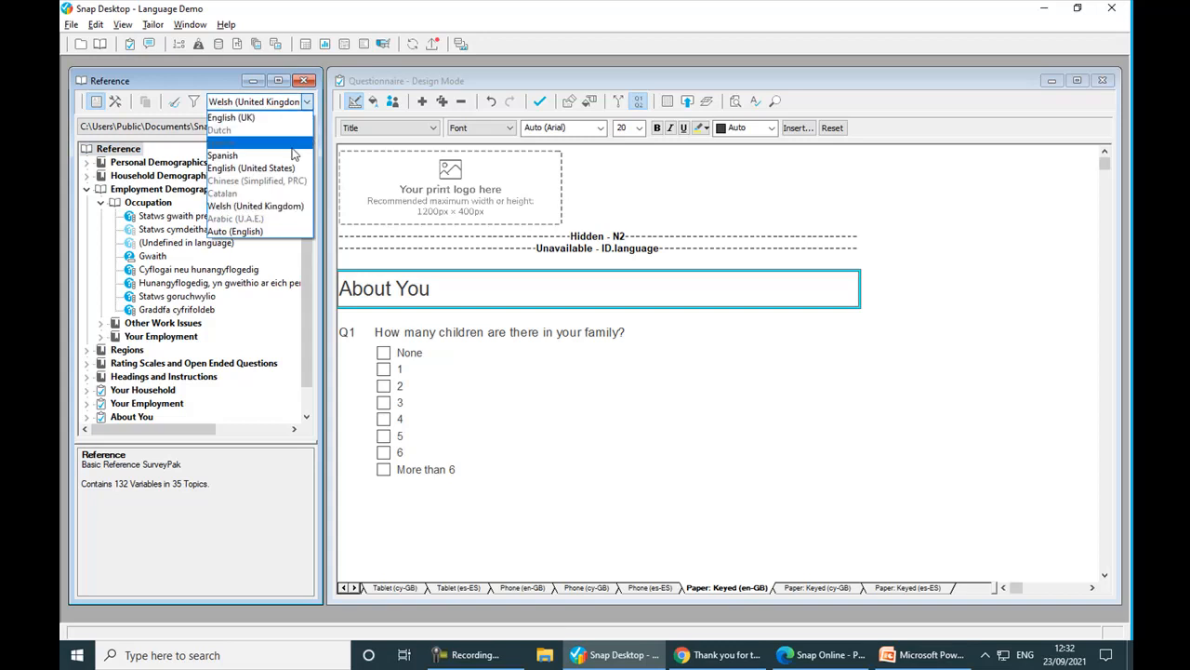
click(272, 218)
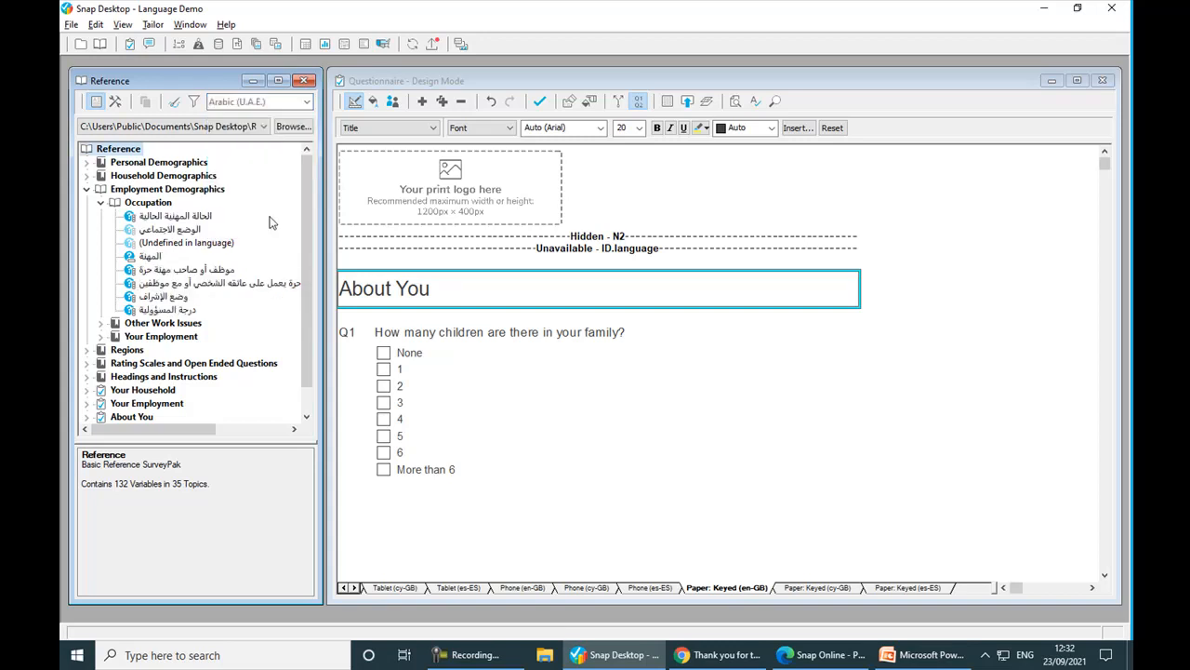
click(205, 218)
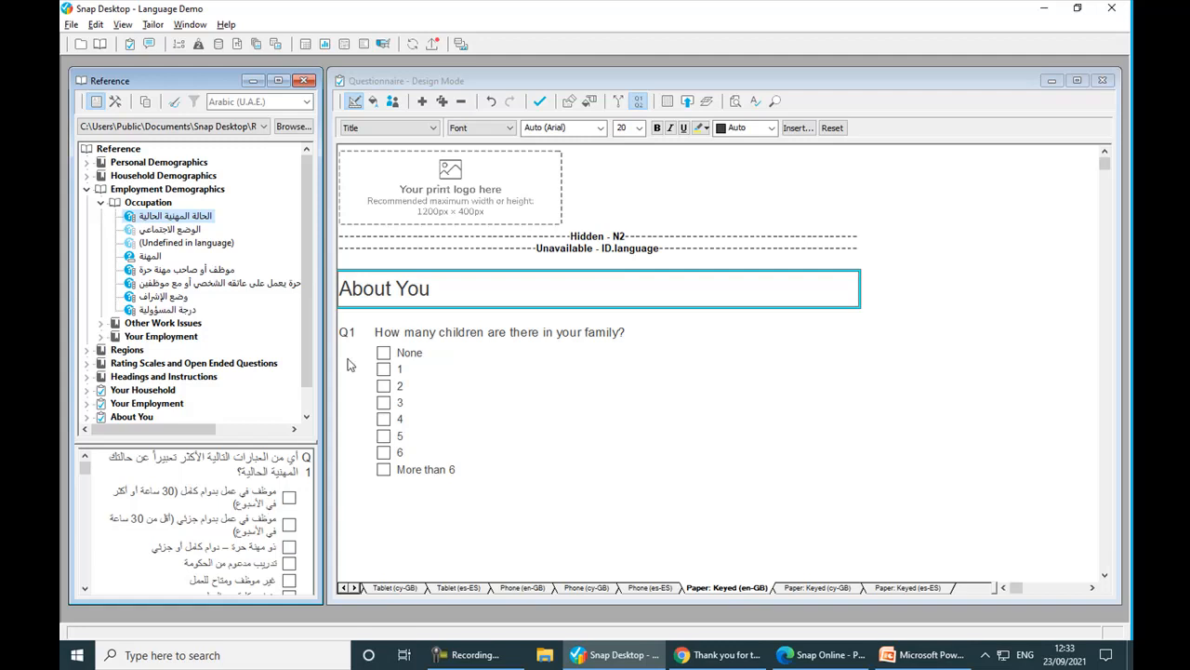
click(306, 102)
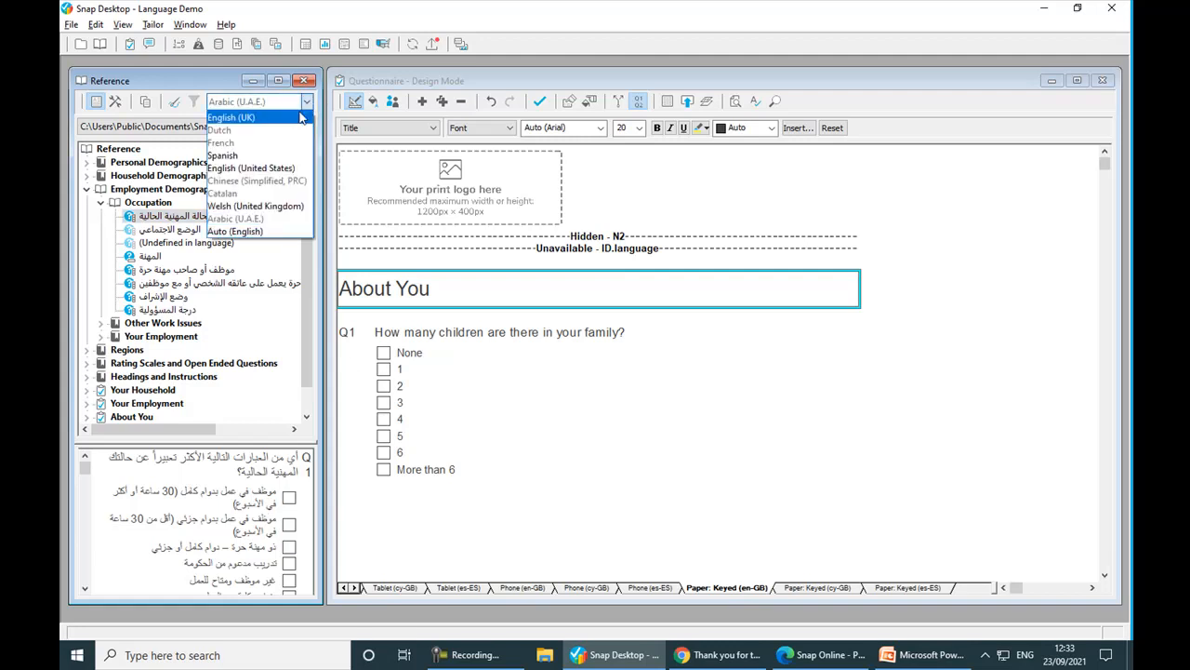
click(300, 118)
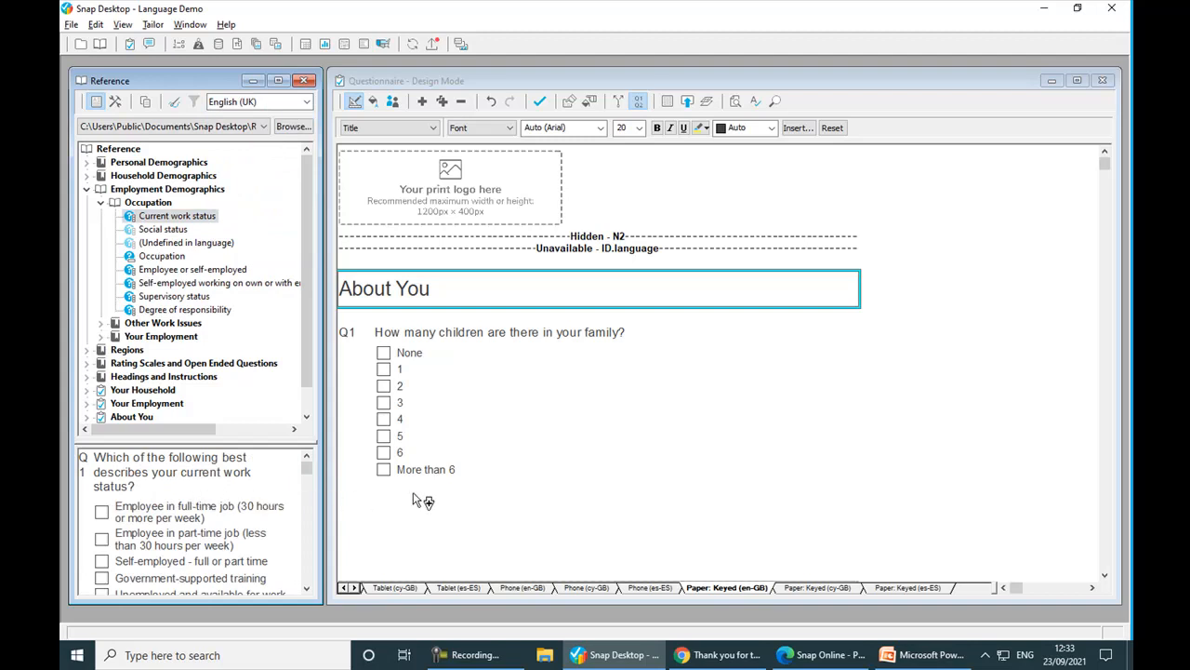
Add the current work status question as Q2 below Q1 in the English PC layout.
click(470, 499)
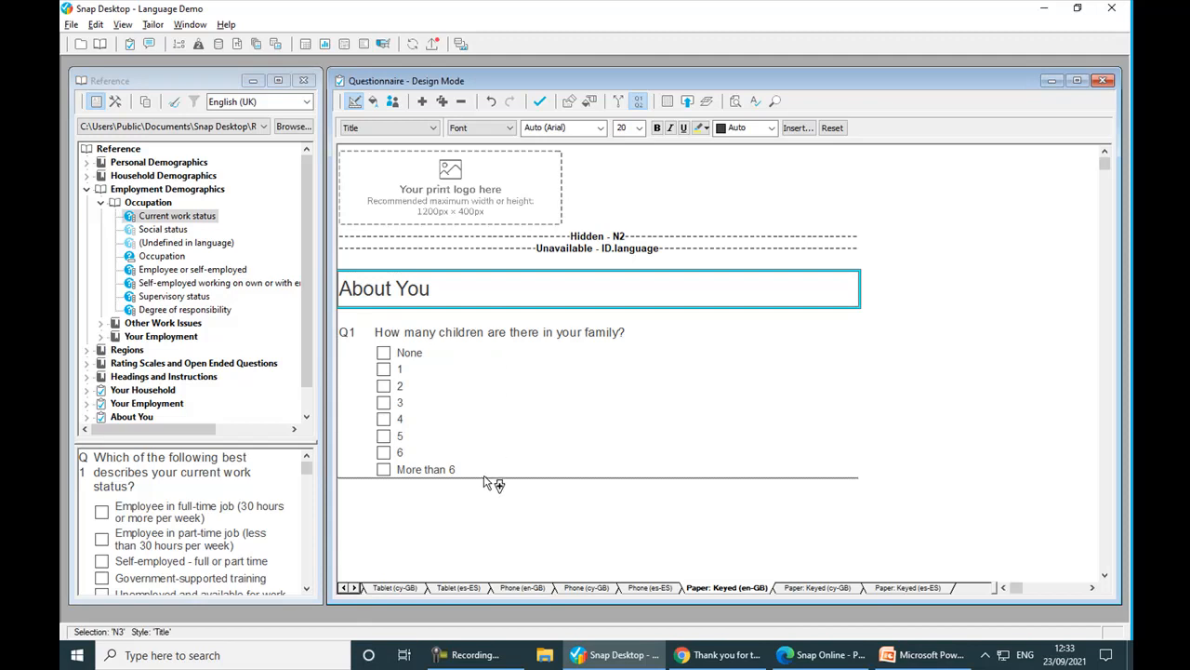
drag(483, 477, 484, 477)
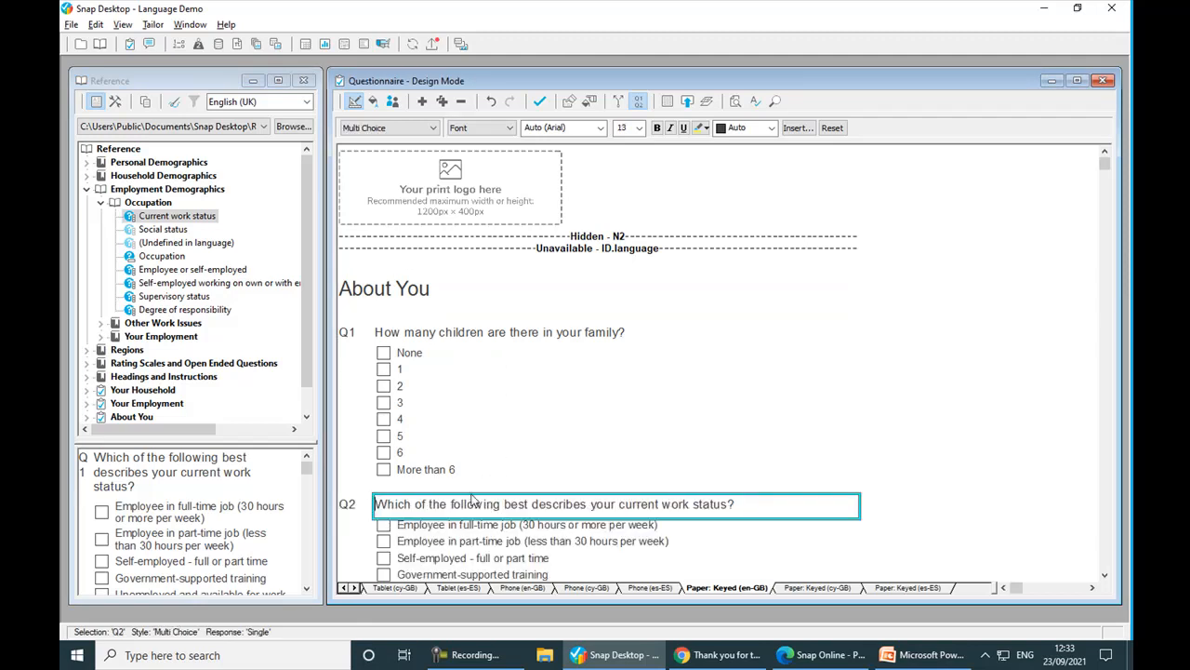
click(342, 588)
click(343, 588)
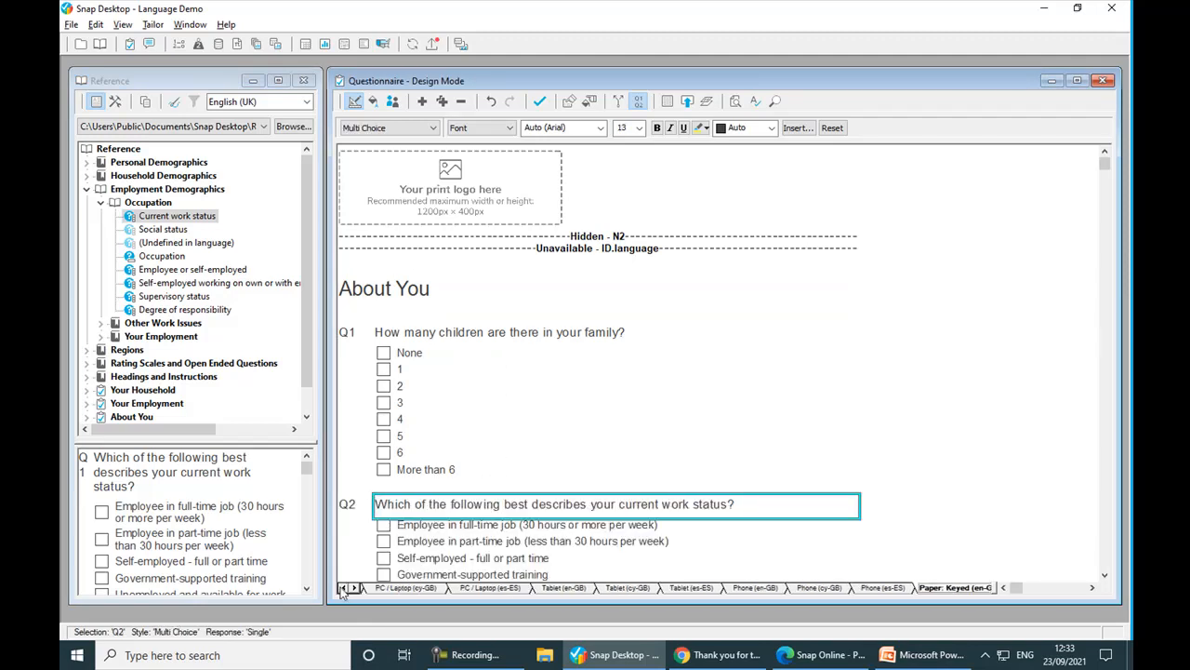
click(387, 589)
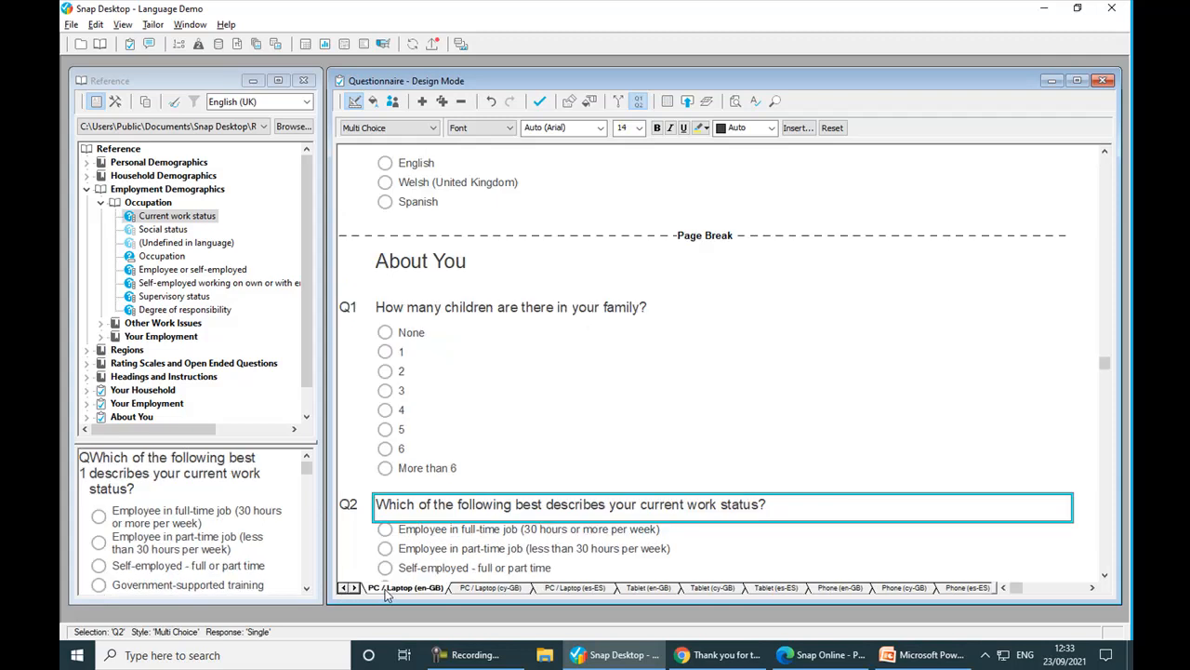
Check Q2 in the Welsh and Spanish PC layouts, then return to the English layout.
click(483, 589)
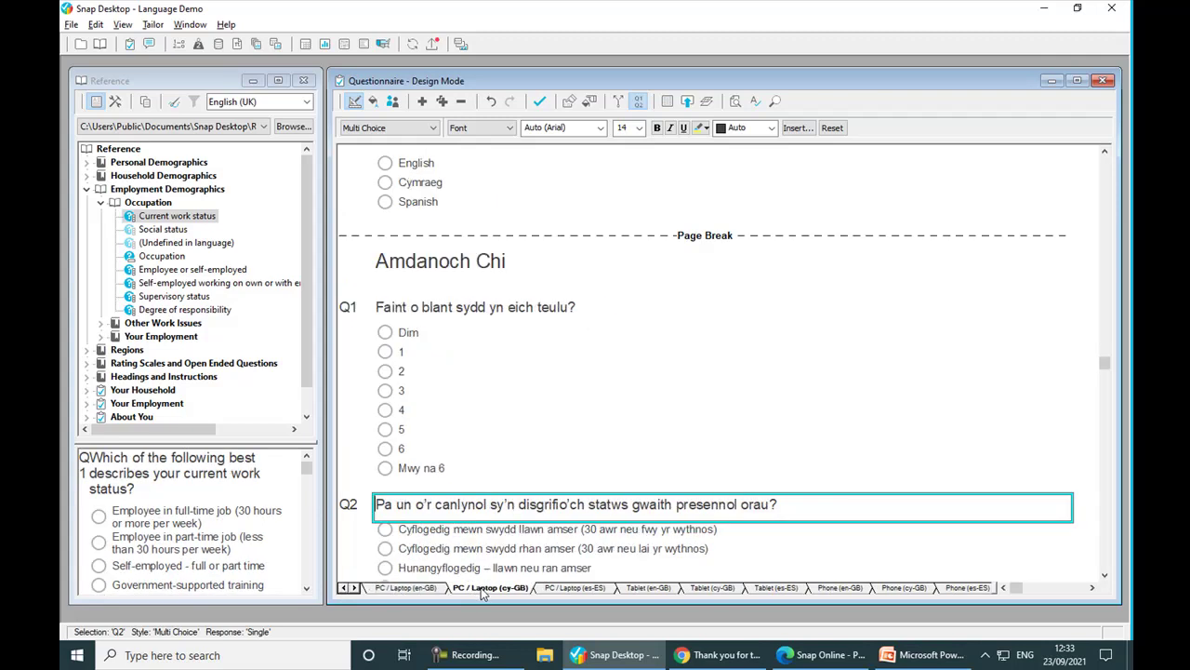
click(573, 589)
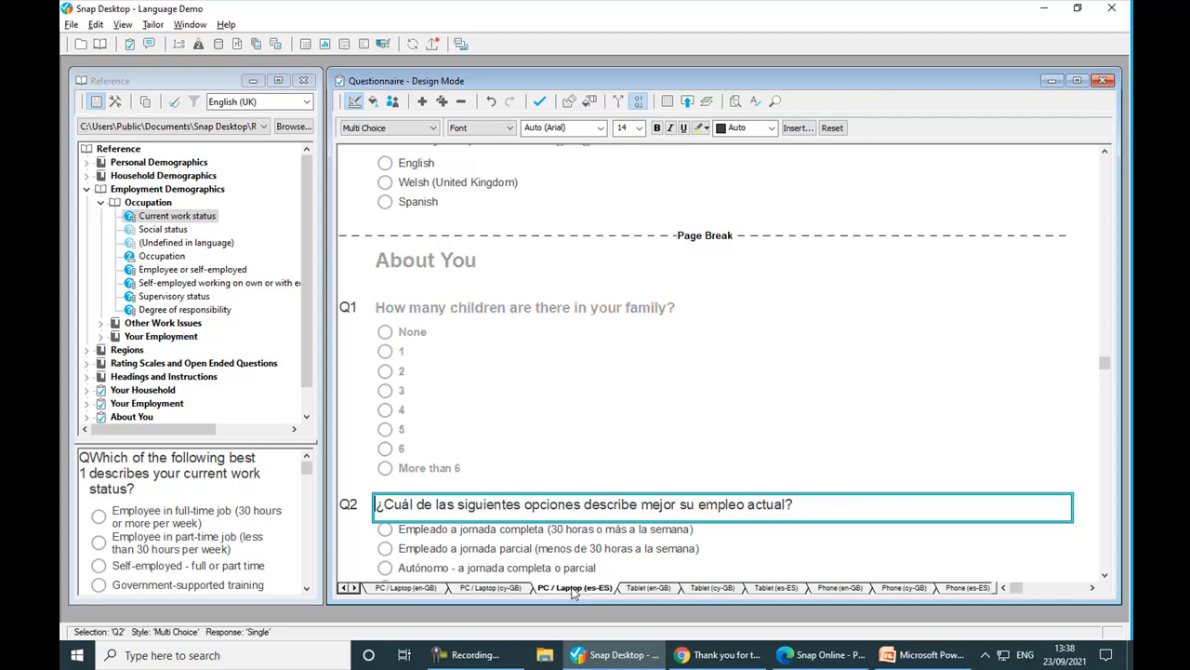
click(406, 588)
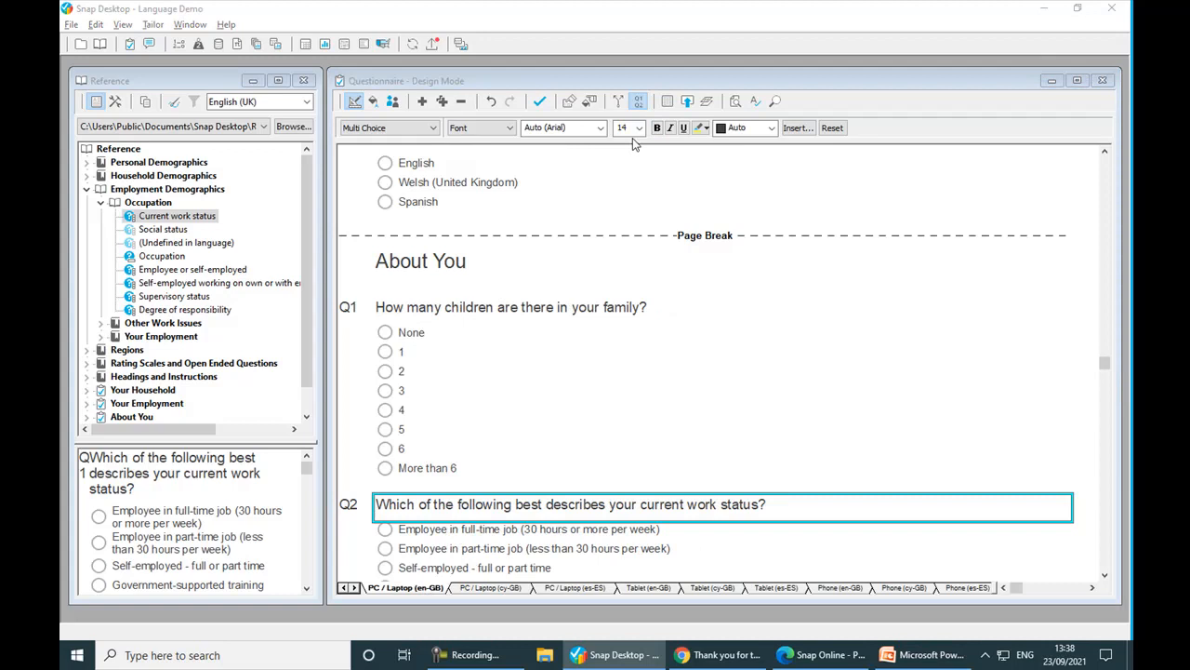
Inspect the English layout's interview-message texts file path in Questionnaire Properties.
click(669, 104)
drag(504, 298, 503, 407)
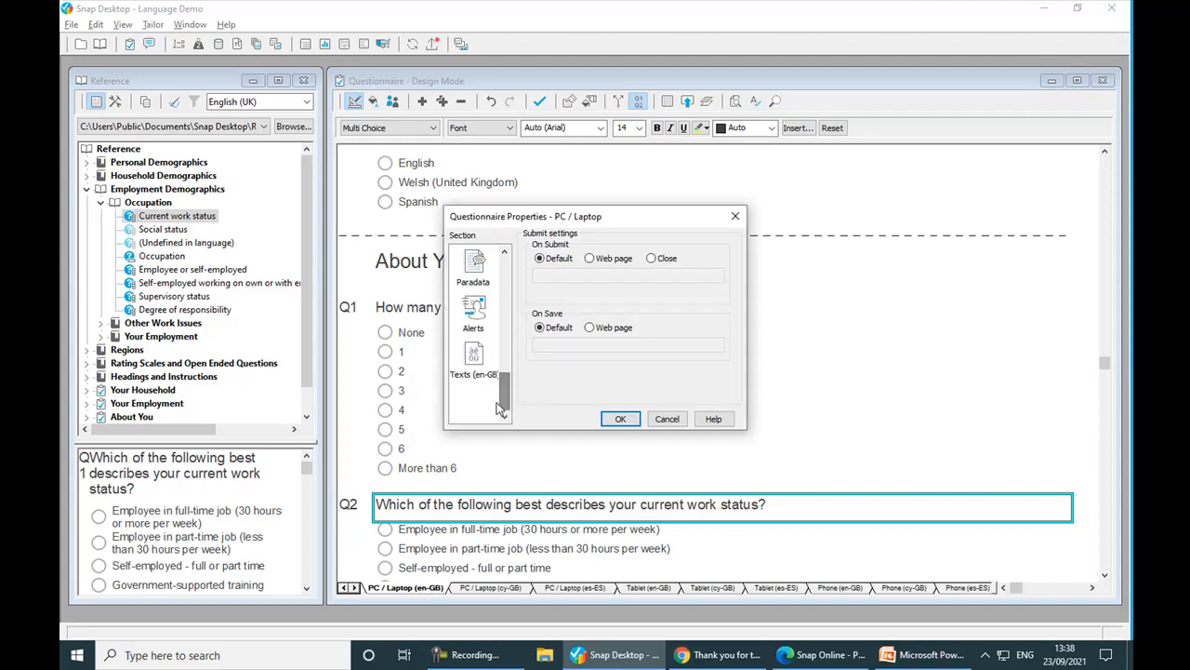
click(476, 370)
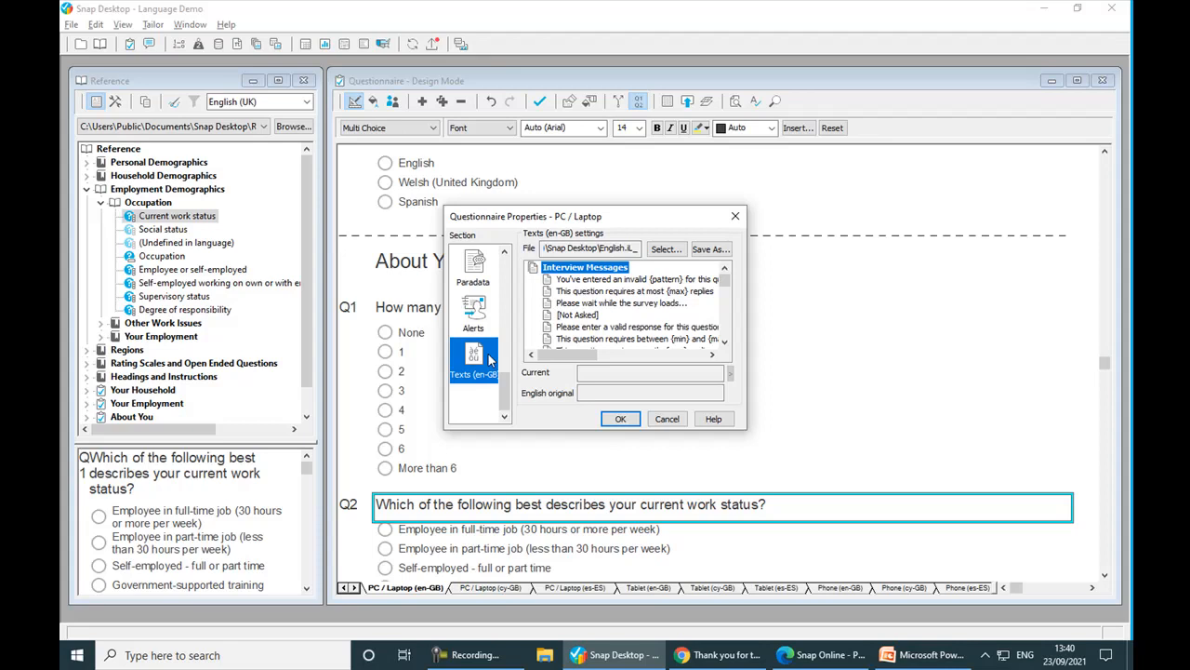
double_click(641, 247)
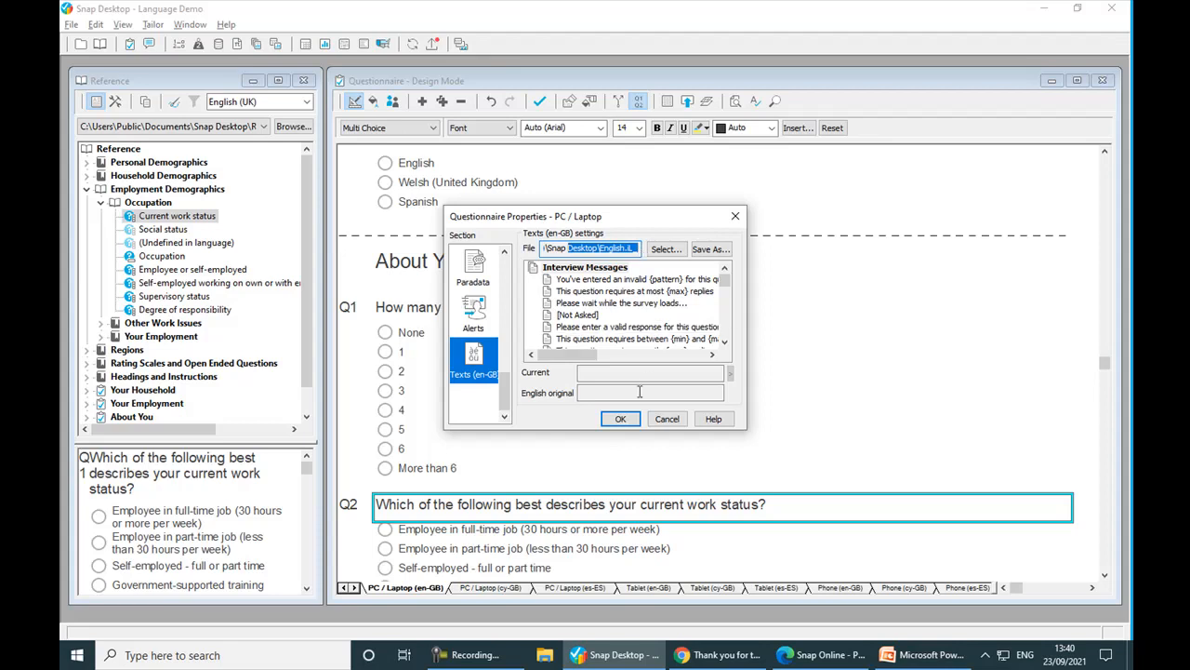
click(630, 419)
Inspect the Welsh layout's texts file and first interview message, then close the reference library.
click(490, 588)
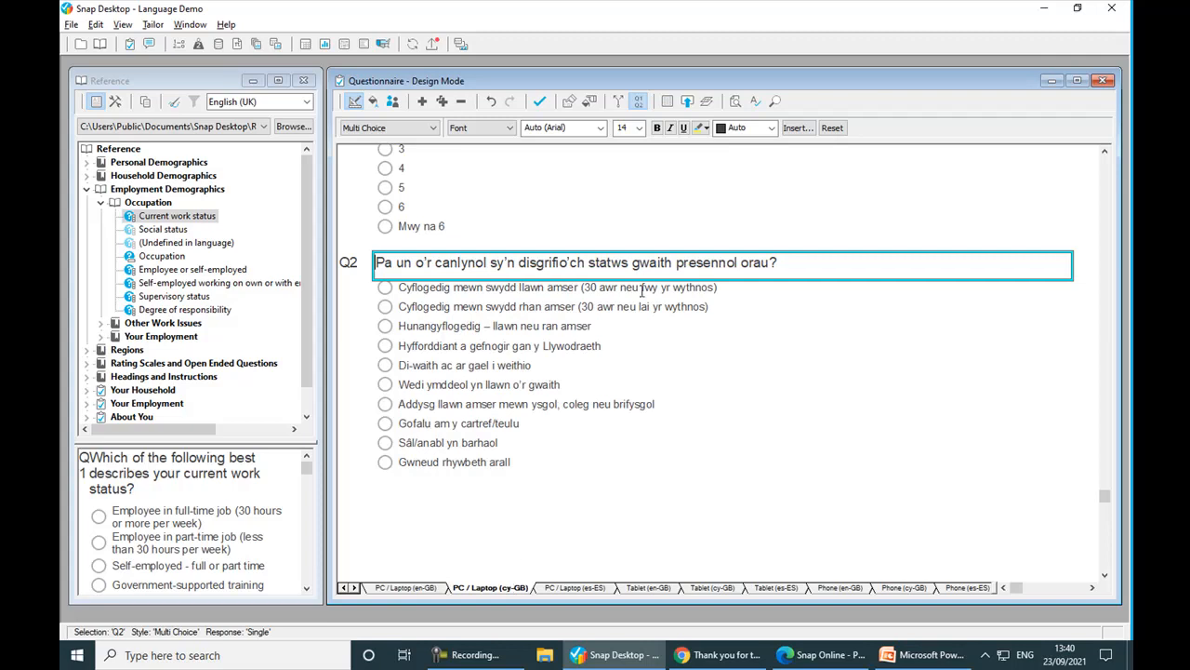
click(665, 104)
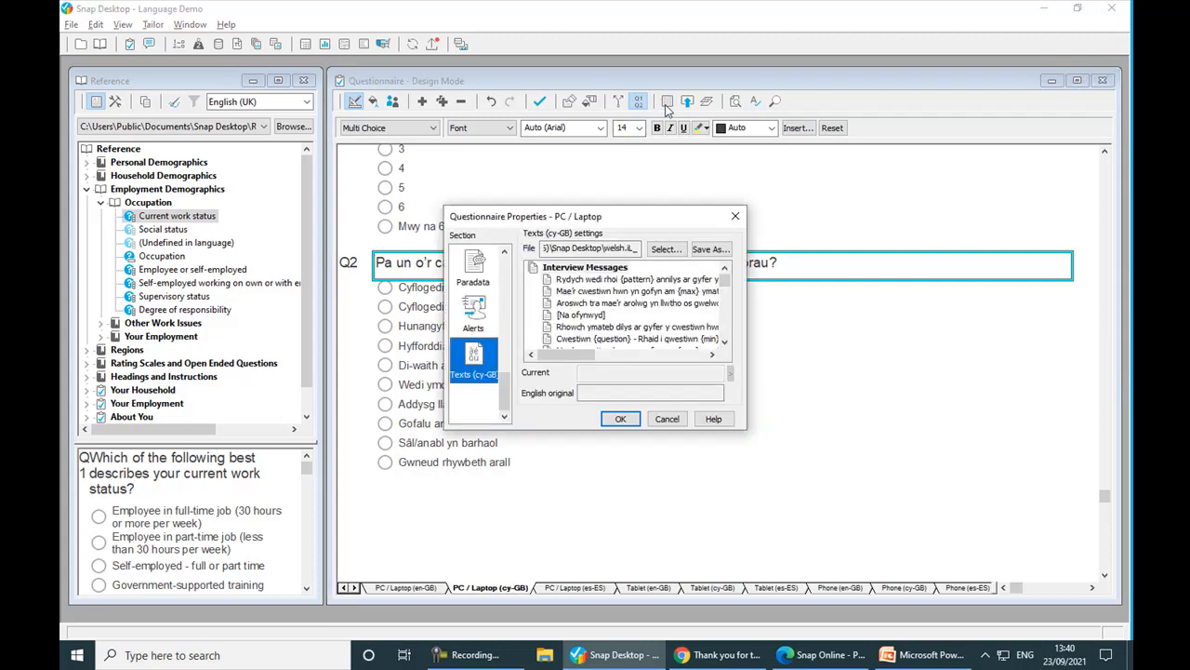
drag(569, 249, 692, 253)
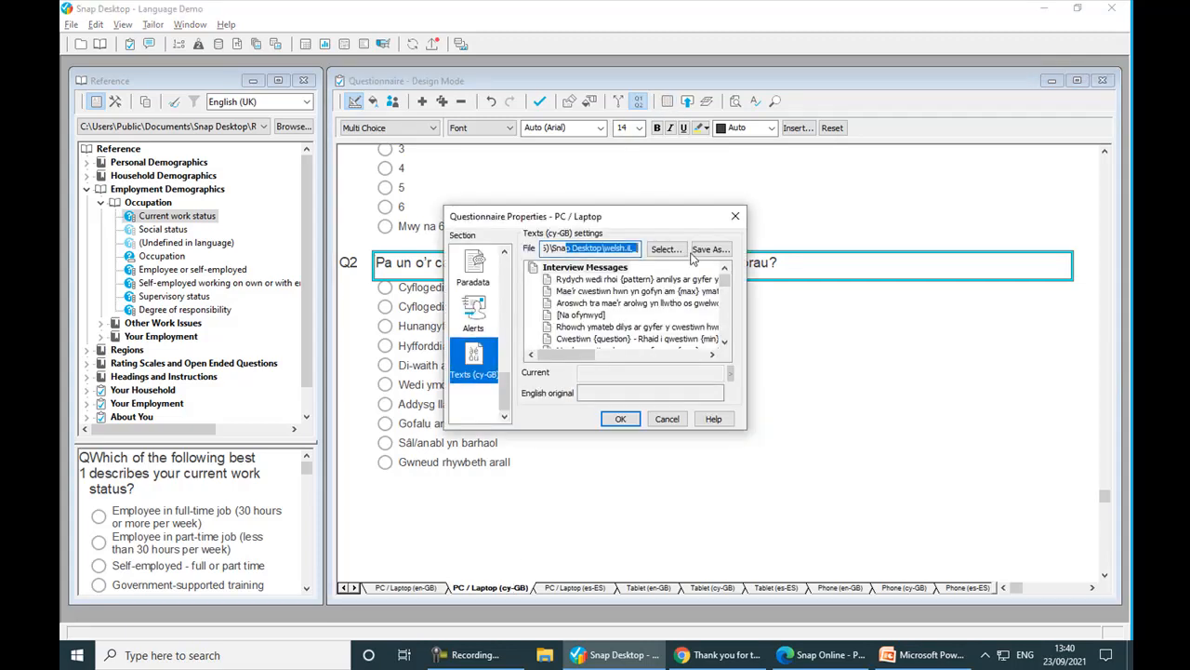
drag(603, 248, 637, 246)
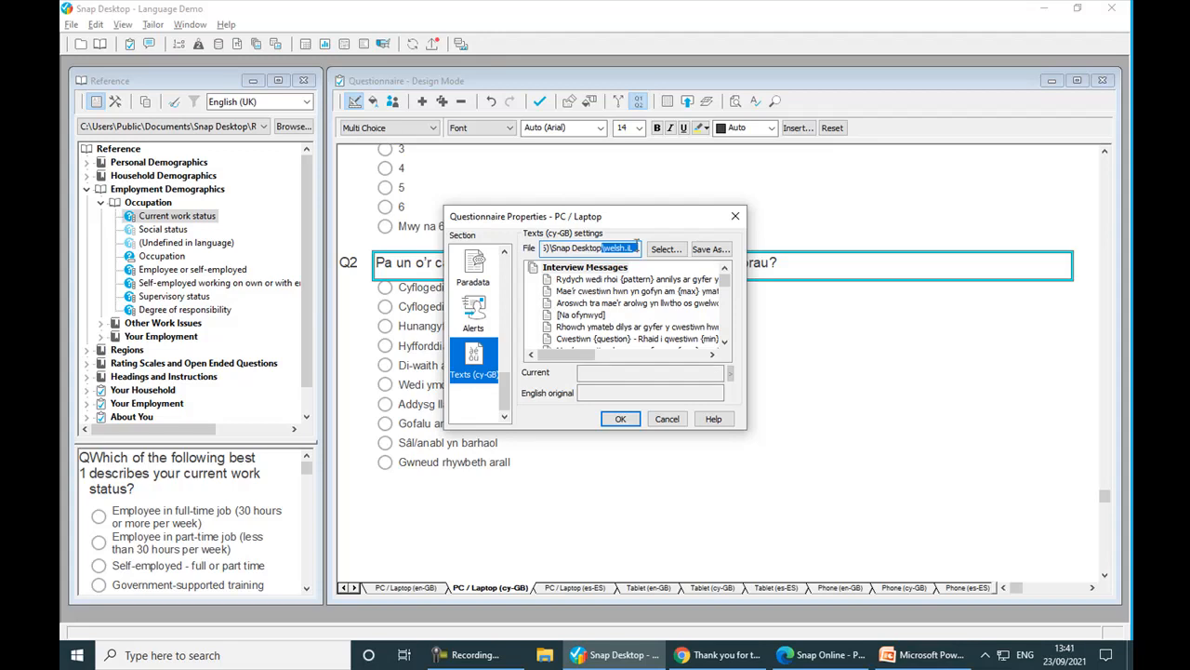
click(610, 280)
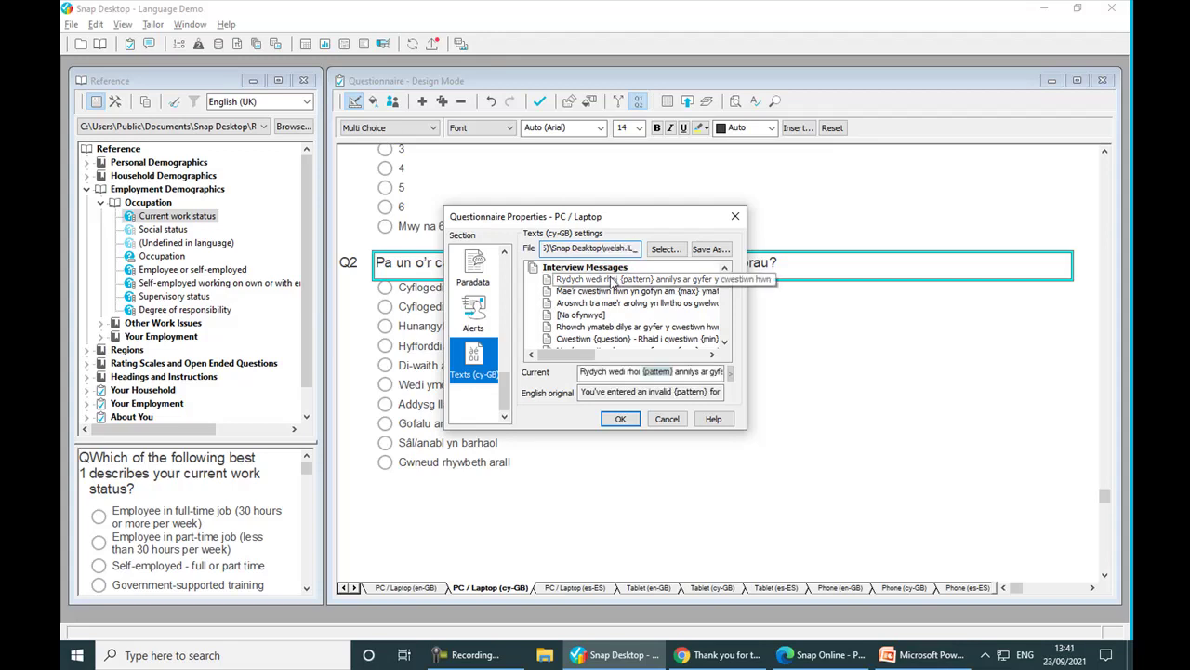
click(580, 371)
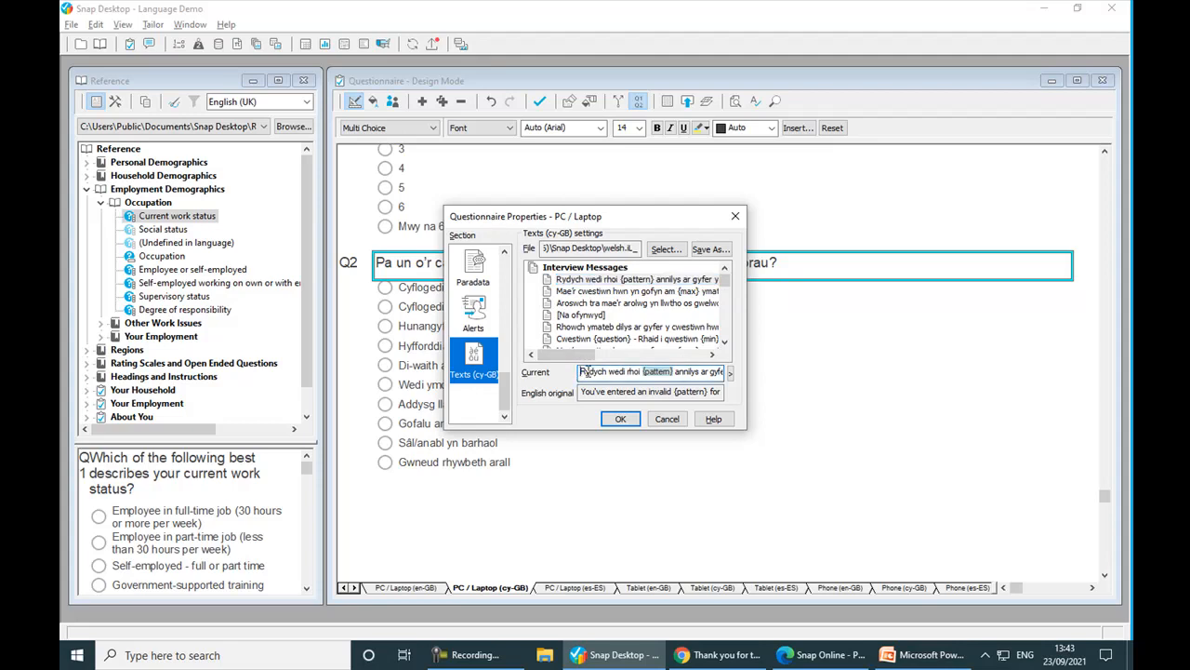
click(612, 419)
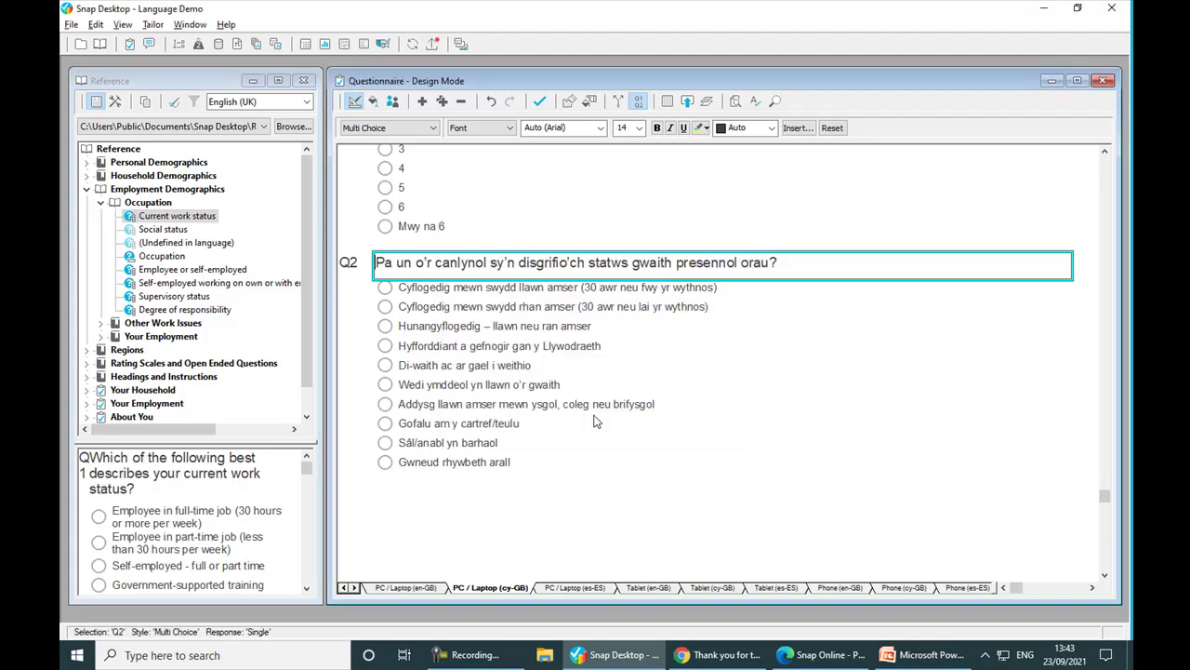
click(311, 85)
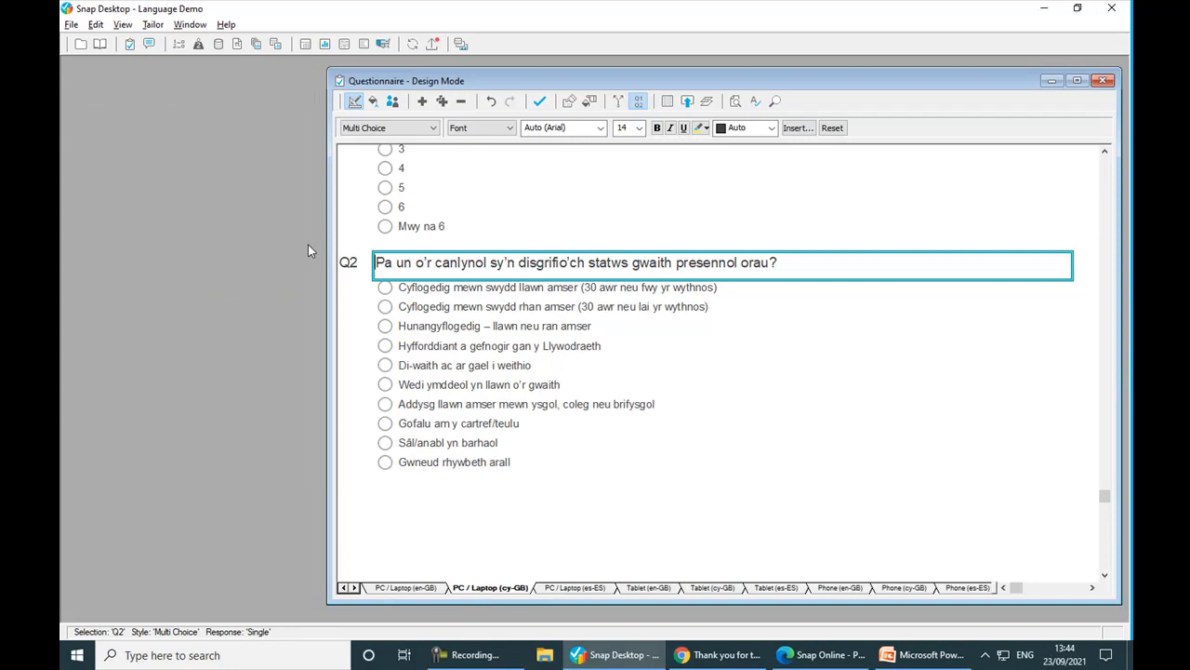
Show the submit settings in Questionnaire Properties for the PC / Laptop (en-GB) edition.
click(392, 589)
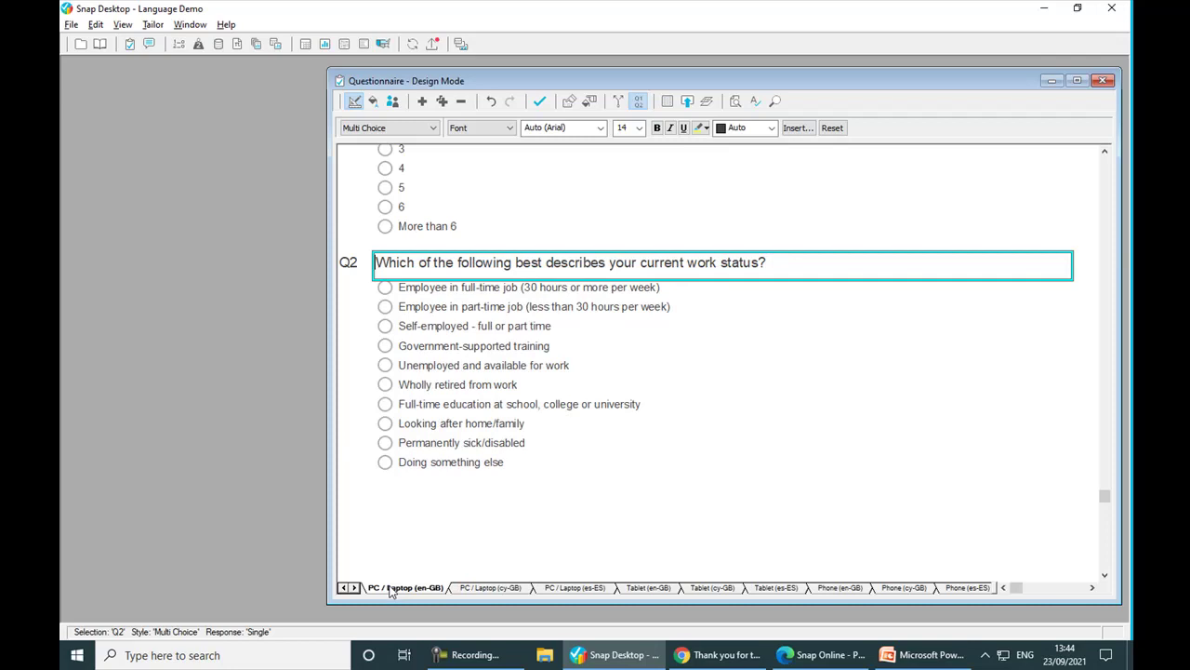
click(665, 102)
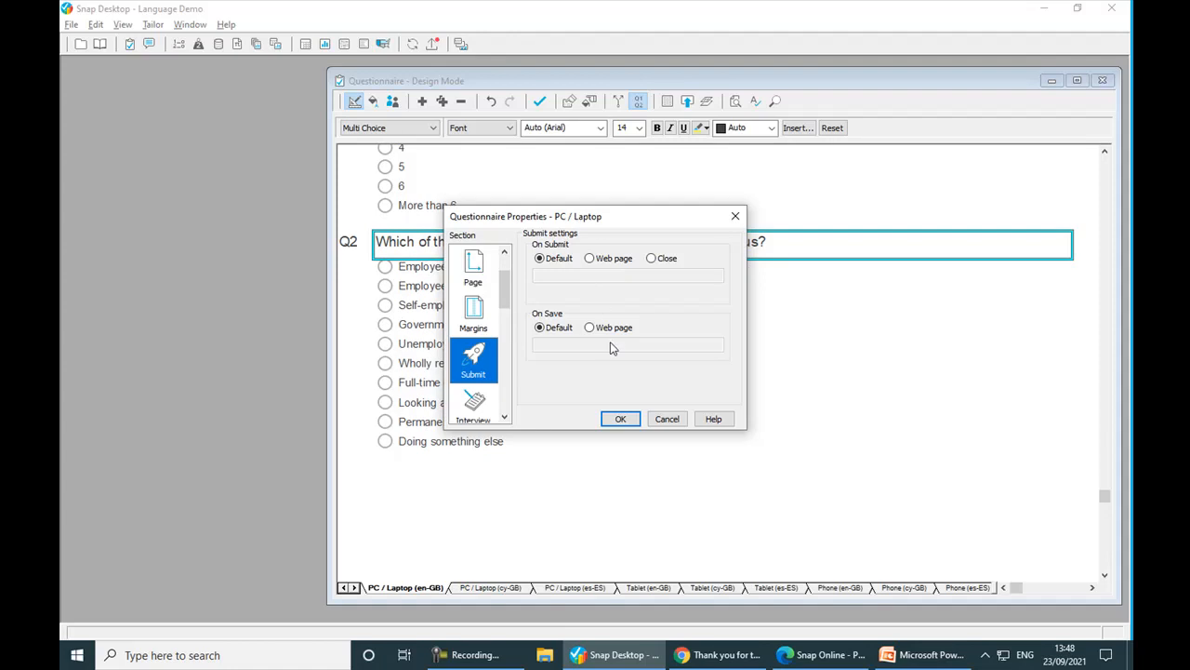
Close the submit settings and select the bilingual preferred-language question and its English option.
click(622, 419)
scroll(623, 354, up, 1)
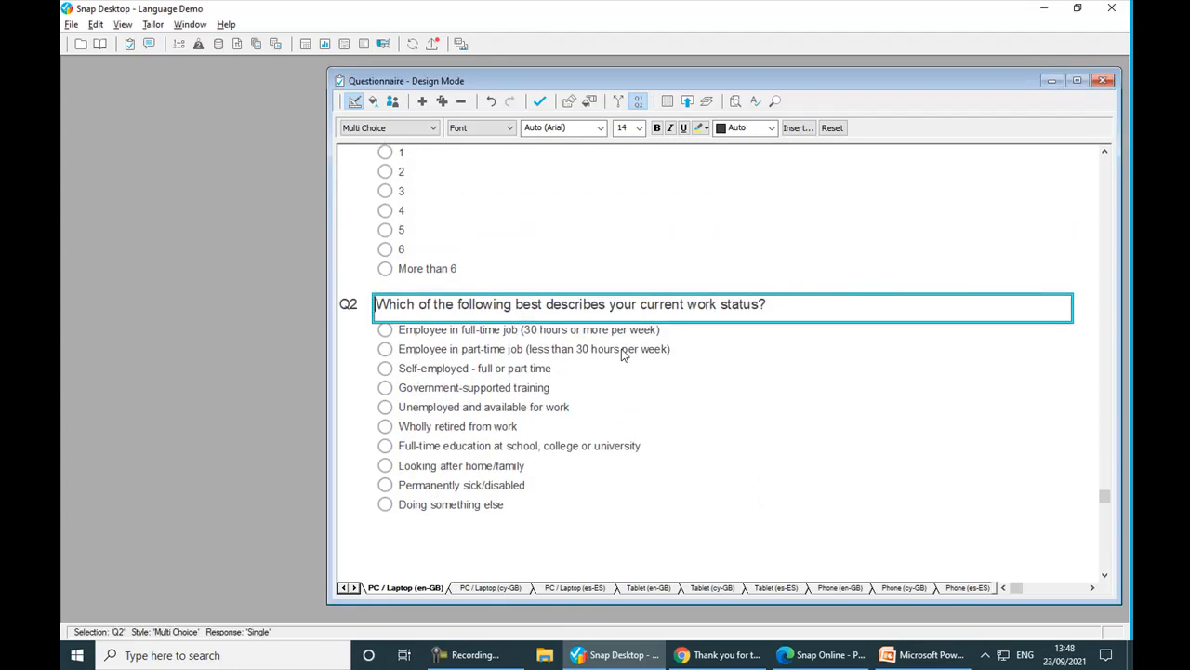
scroll(622, 354, up, 2)
scroll(622, 355, up, 1)
scroll(622, 355, up, 2)
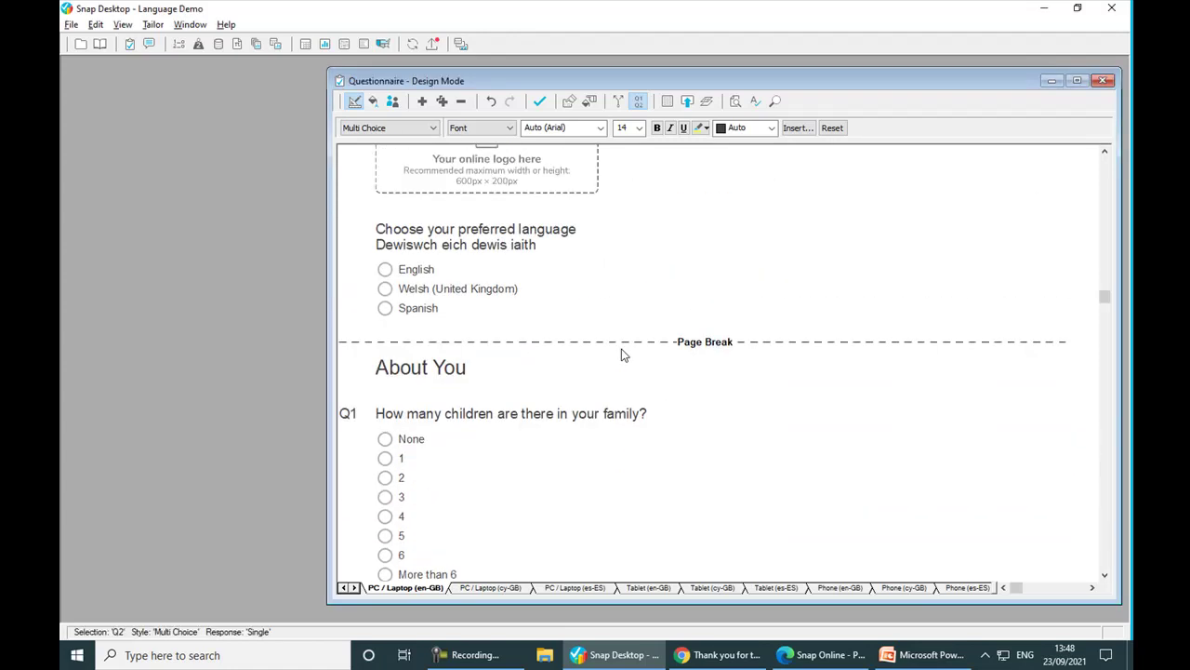
click(548, 240)
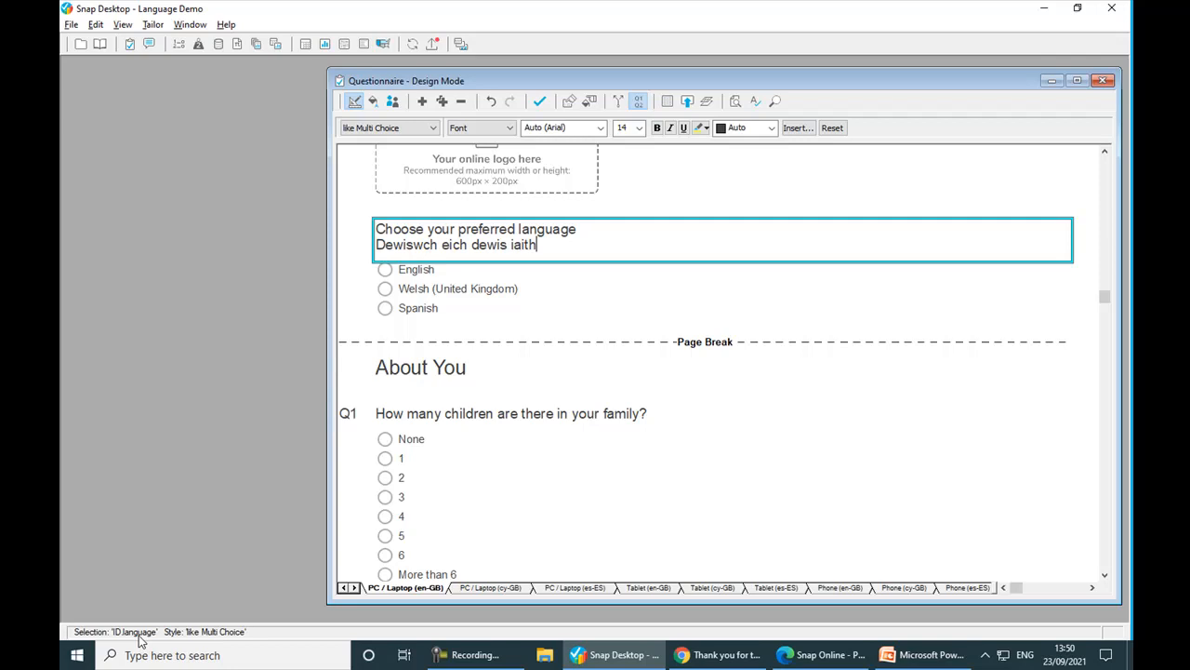
click(420, 270)
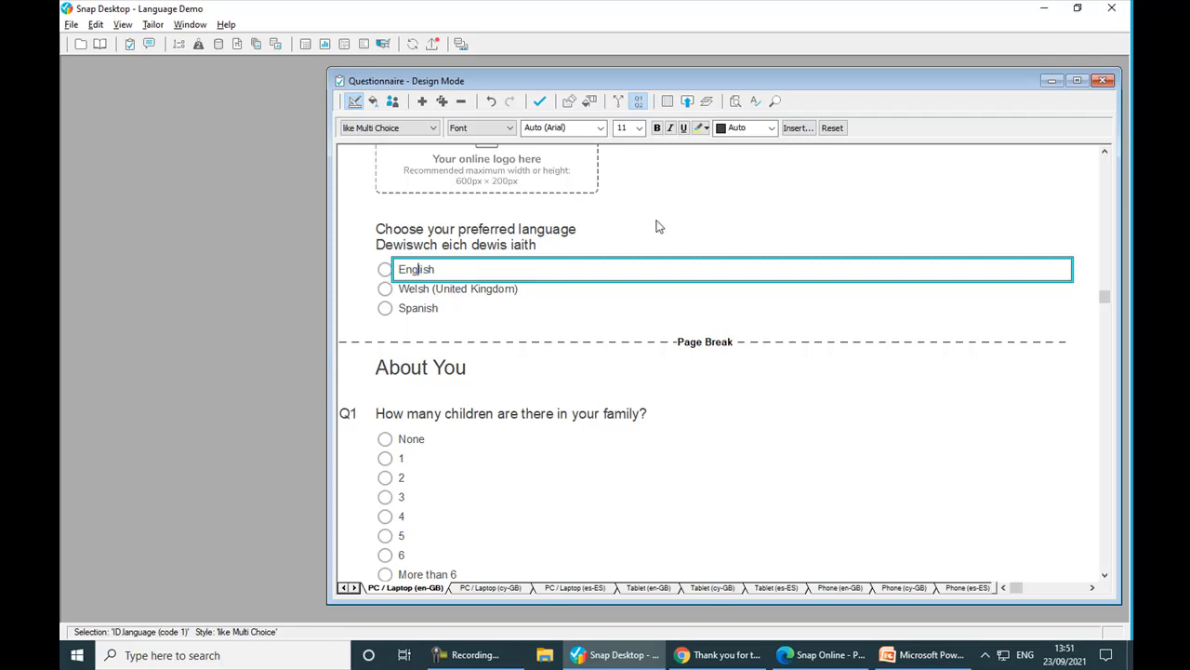
Untick Spanish under the PC / Laptop, Tablet, Phone and Paper: Keyed editions and confirm.
click(707, 102)
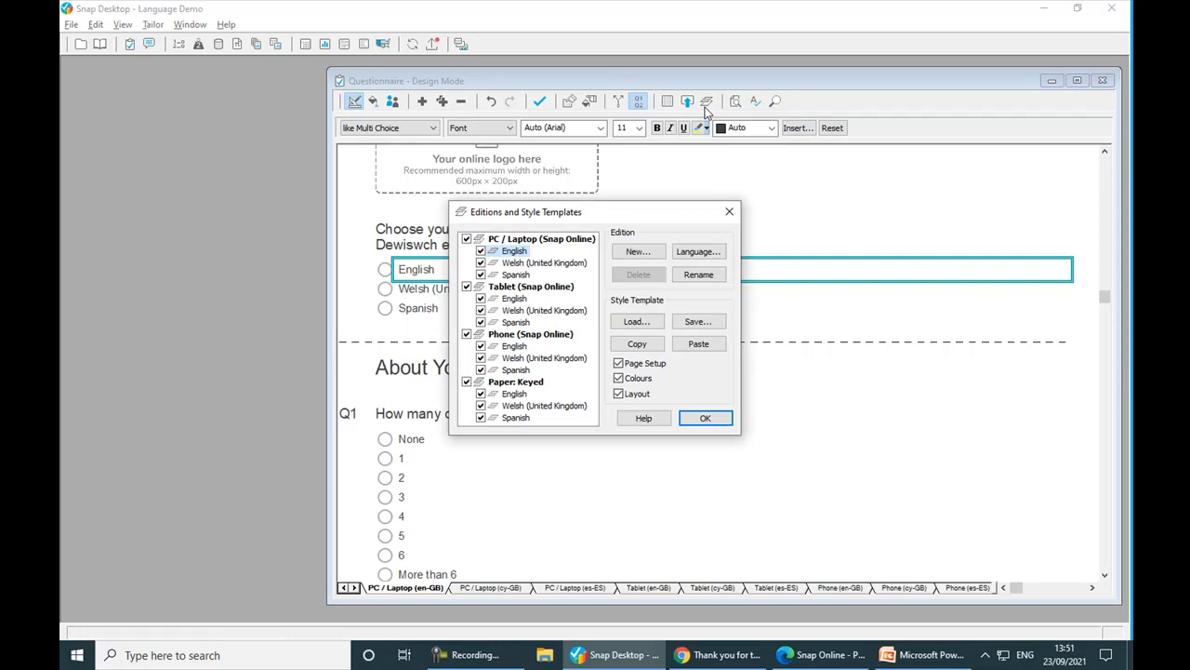
click(481, 275)
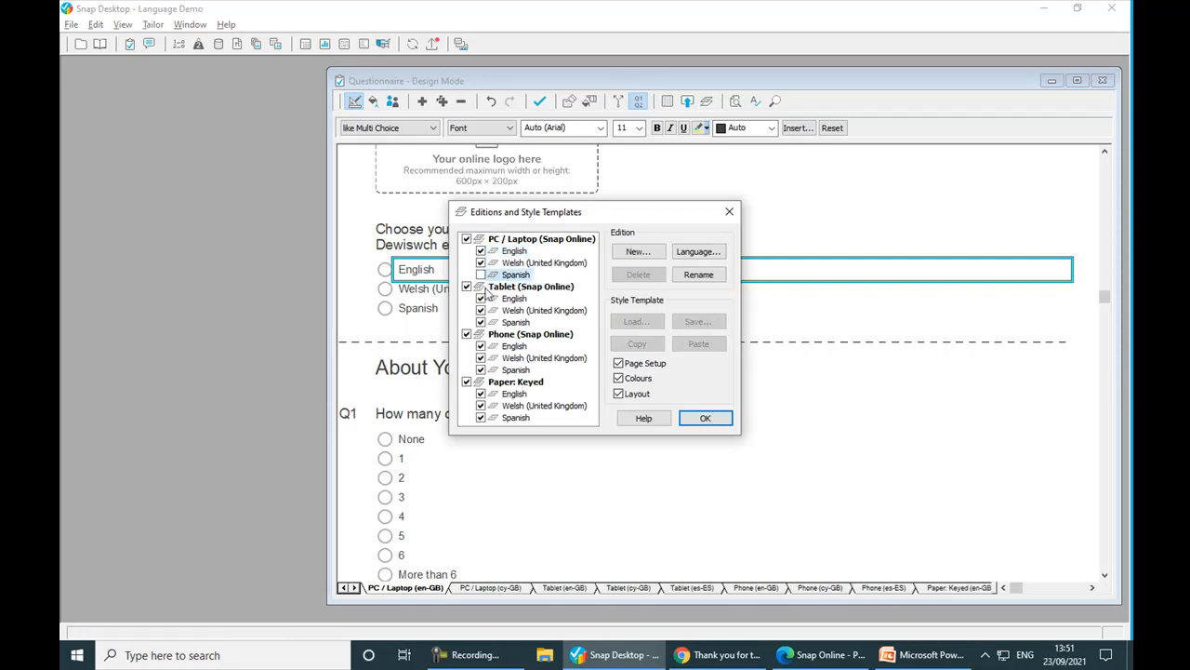
click(481, 321)
click(481, 369)
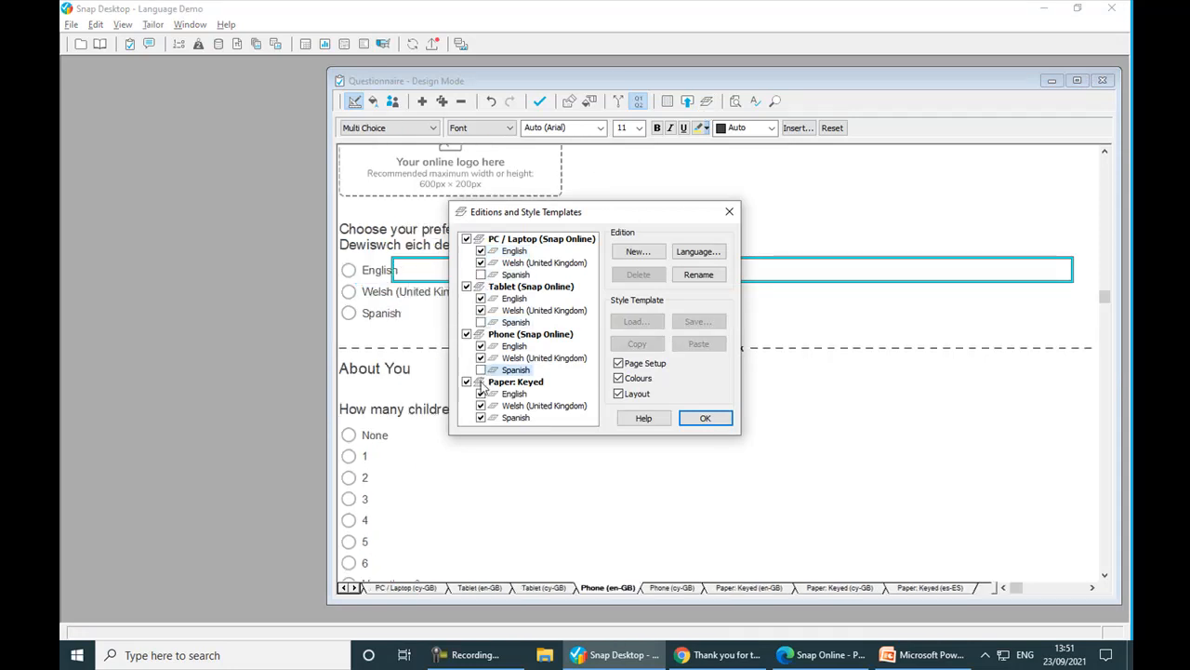
click(480, 418)
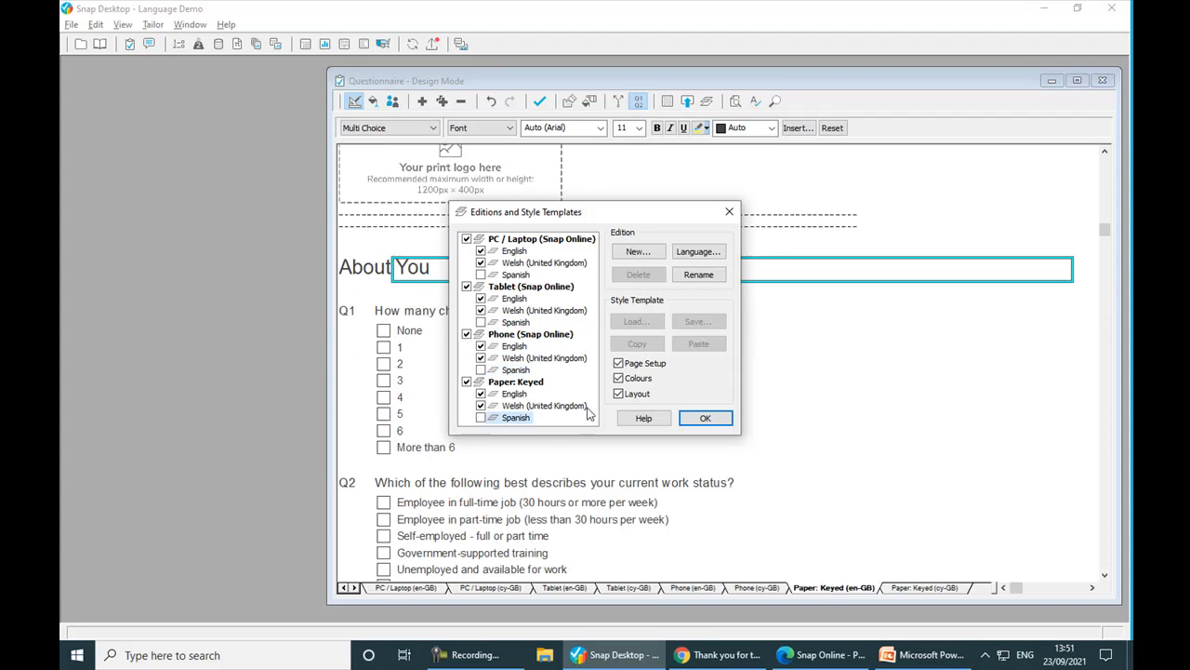
click(560, 244)
click(705, 418)
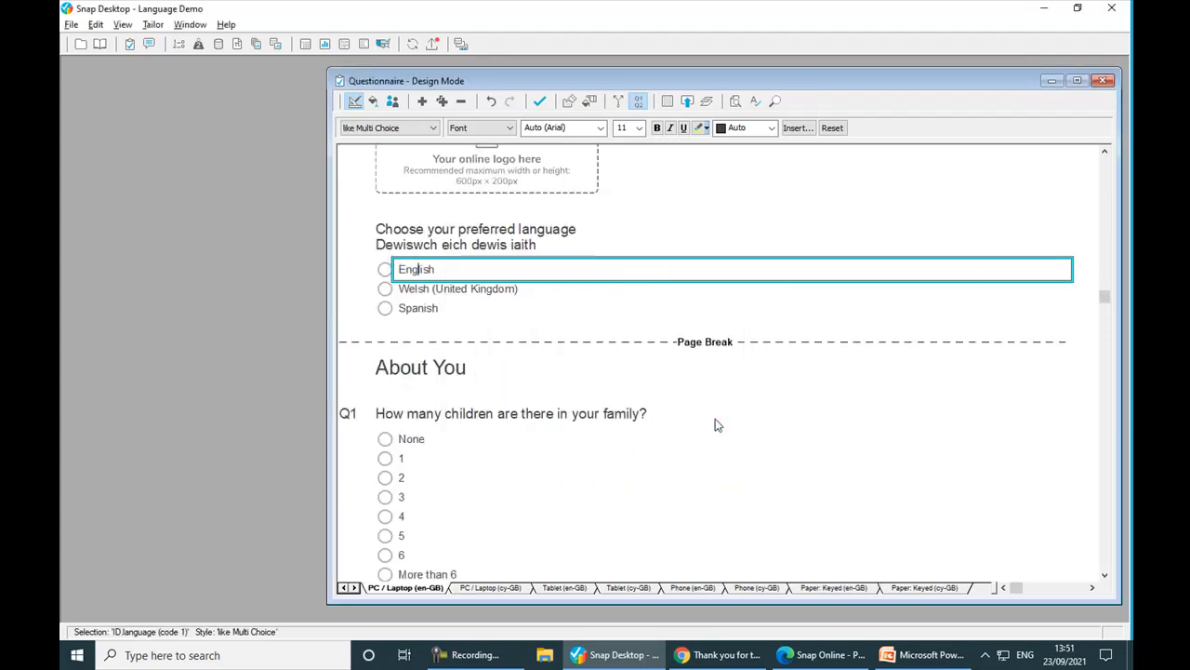
Copy the English thank-you page URL in Chrome, view the Welsh Diolch page, and return to Snap.
key(alt+Tab)
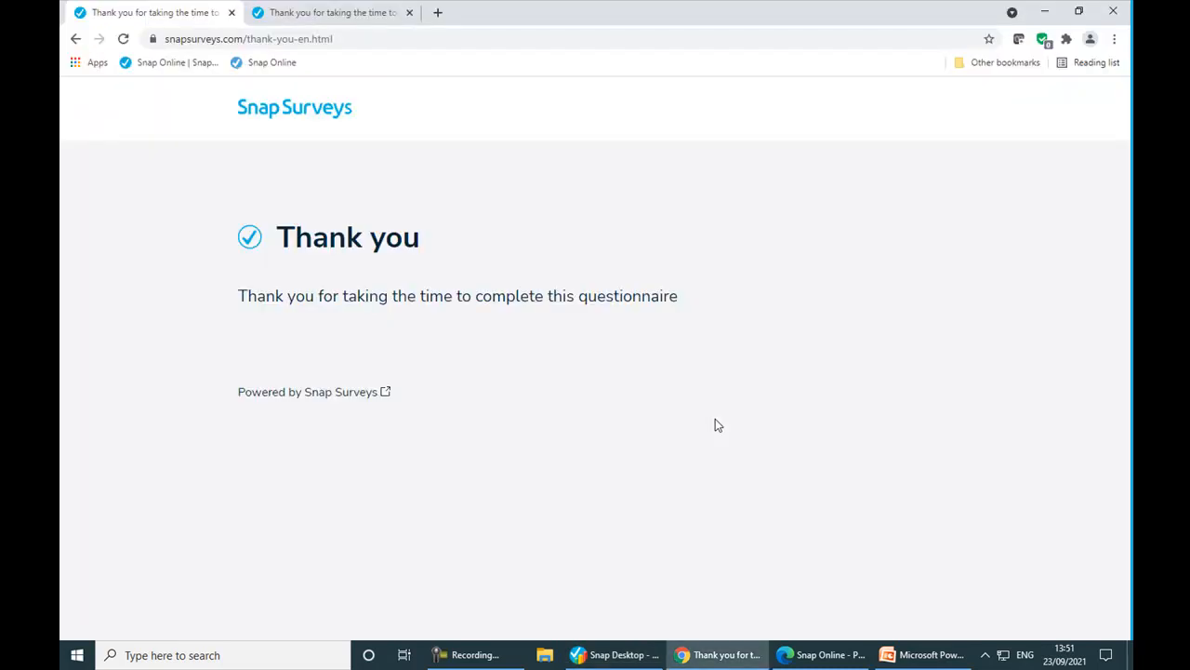
click(369, 42)
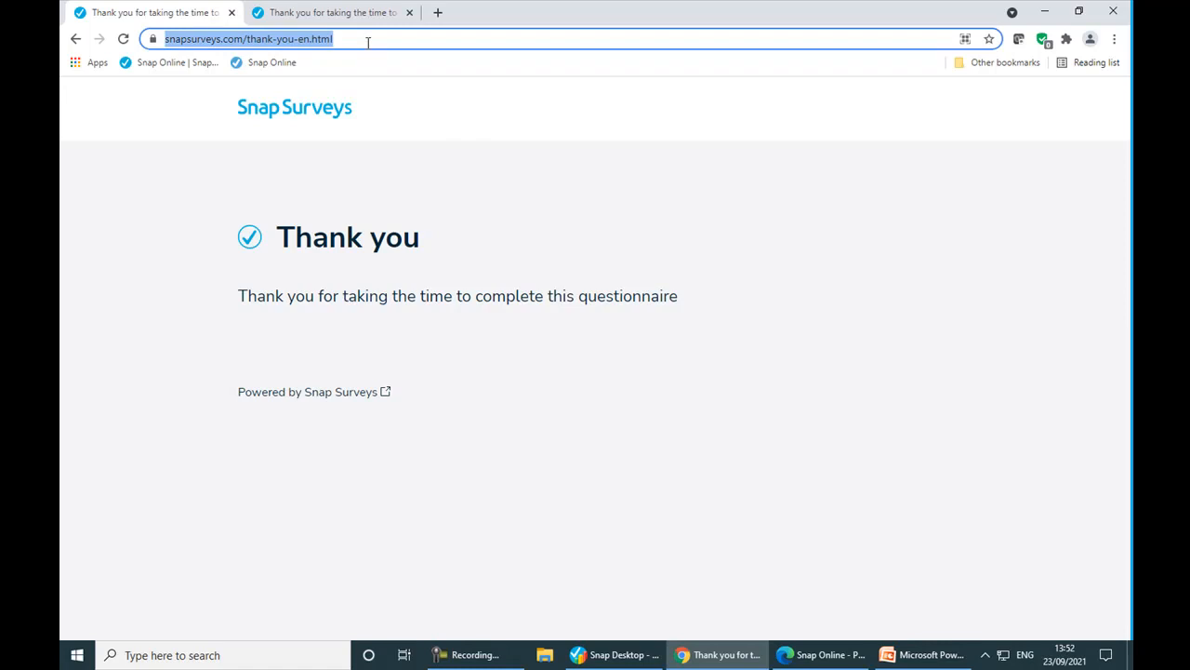
click(358, 19)
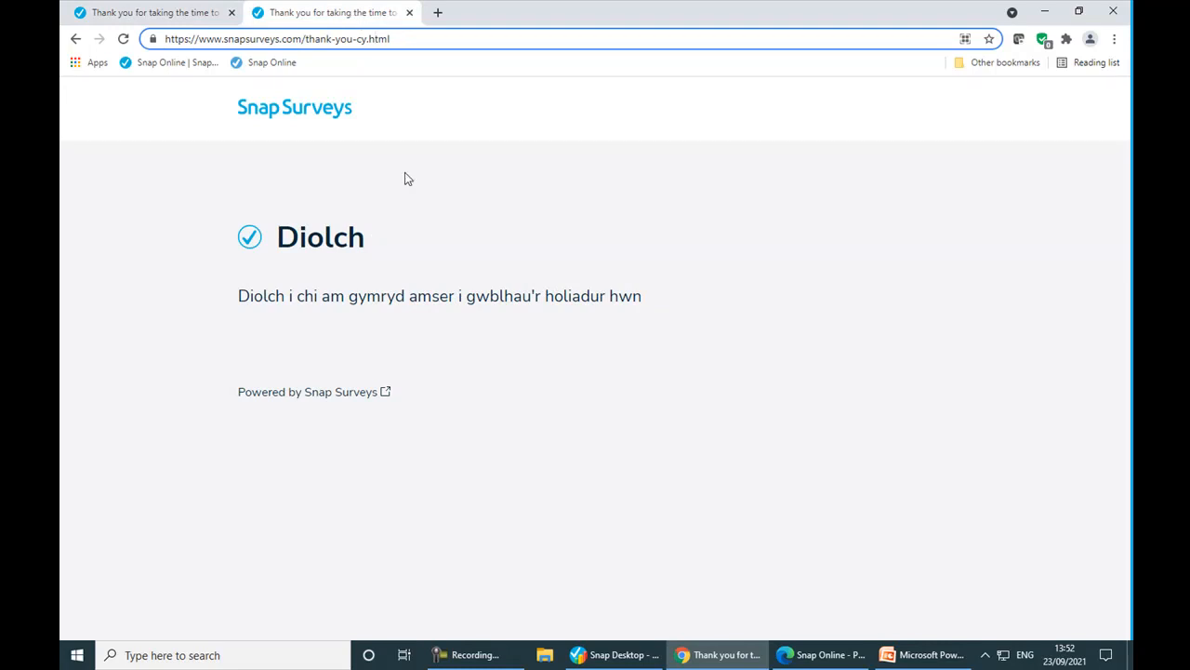
key(alt+Tab)
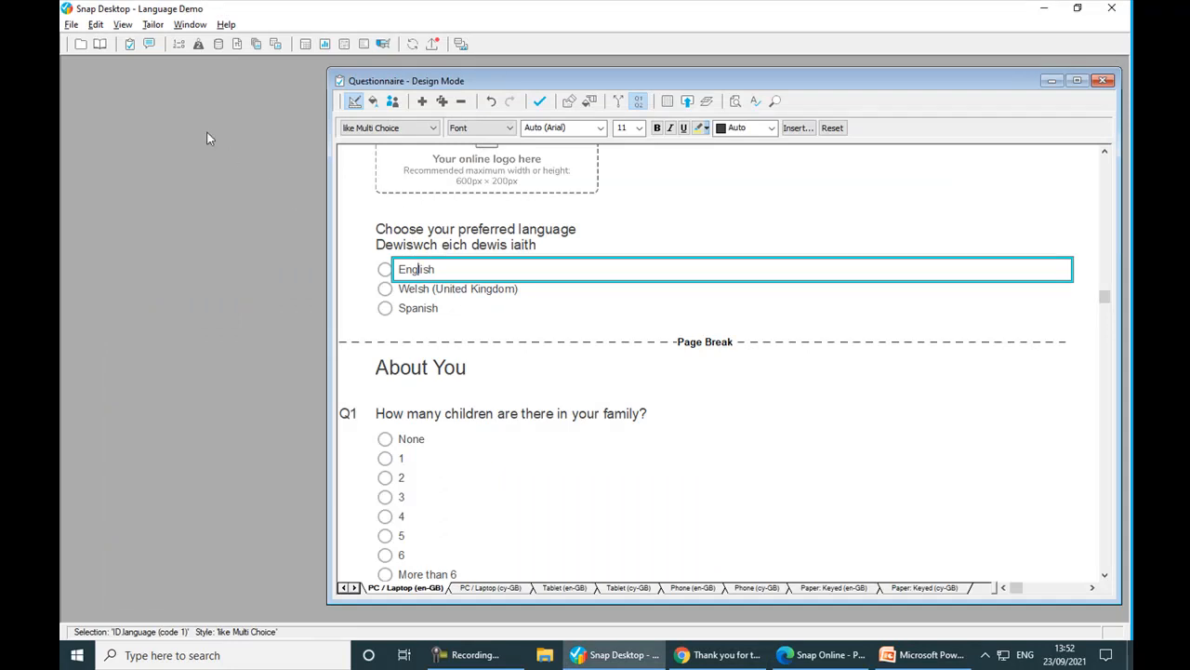
Create a new derived variable named WebPage with a Single response type.
click(180, 46)
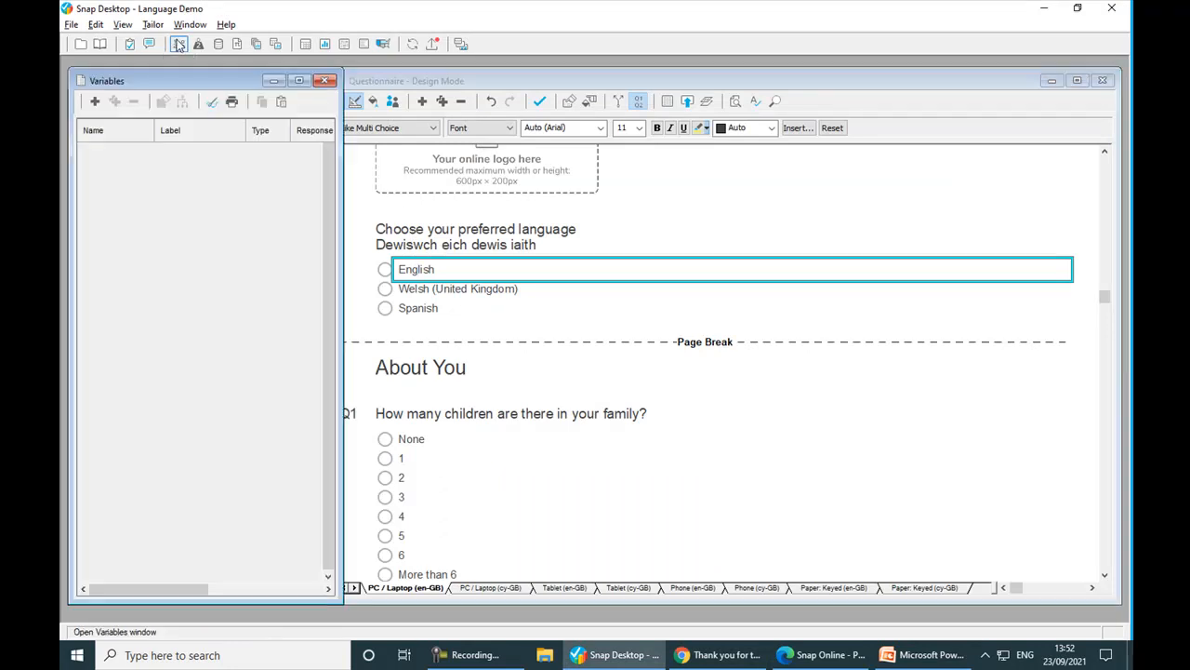
click(96, 101)
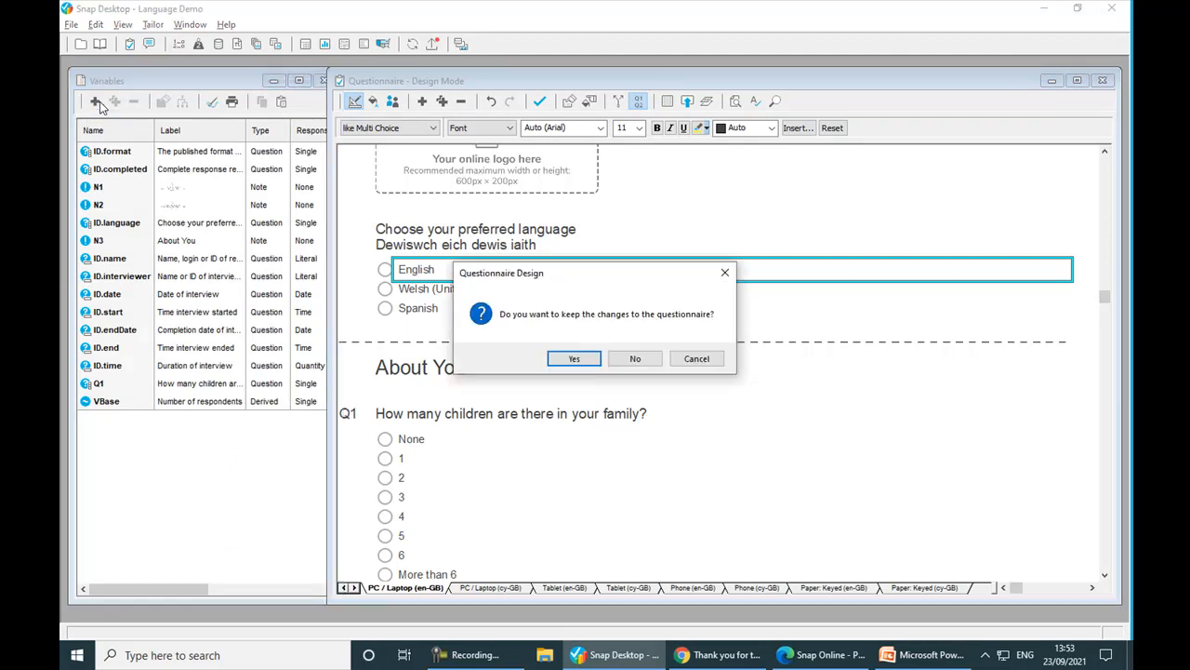
click(592, 357)
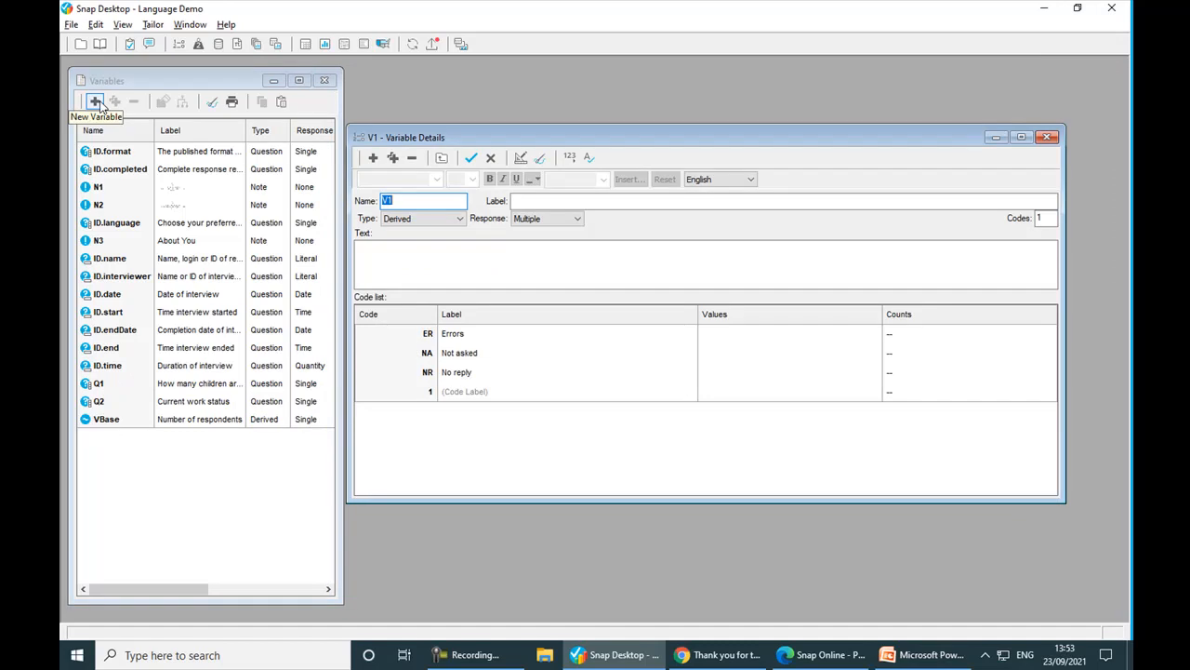
text(WebP)
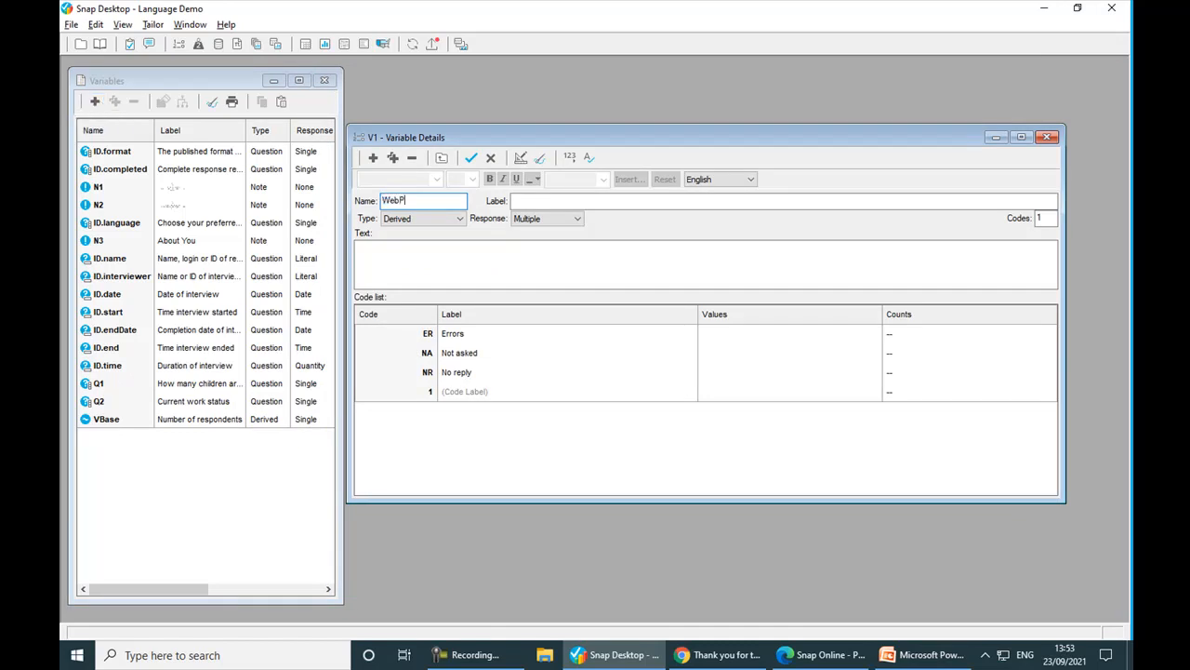
text(age)
click(558, 223)
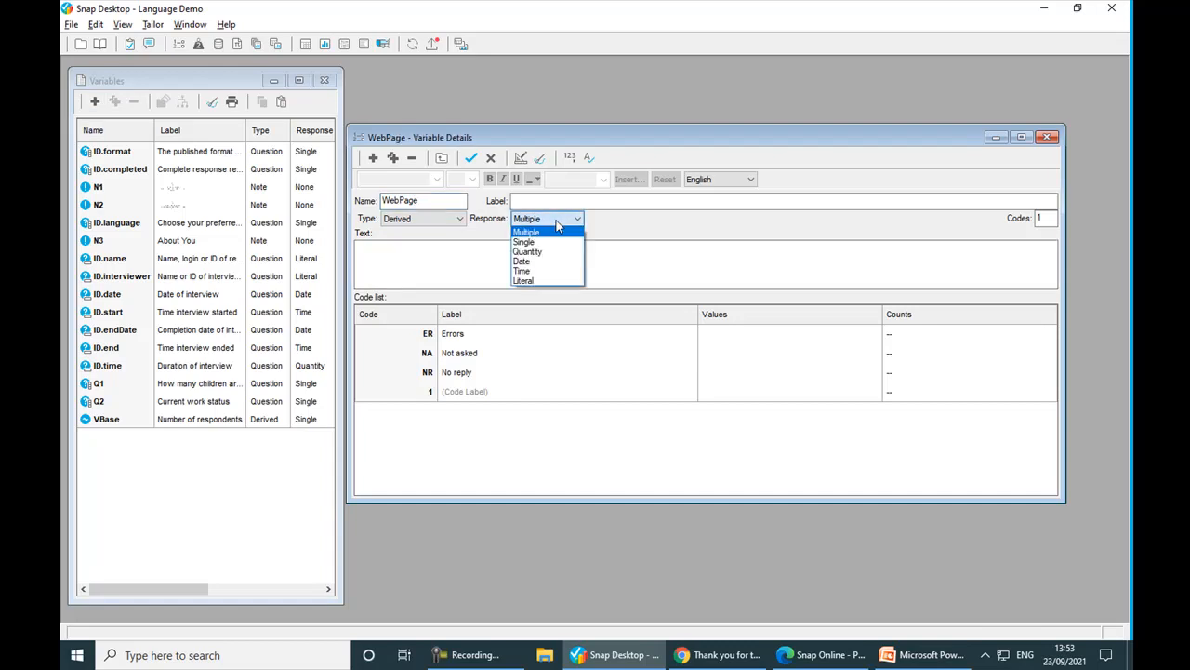
click(558, 246)
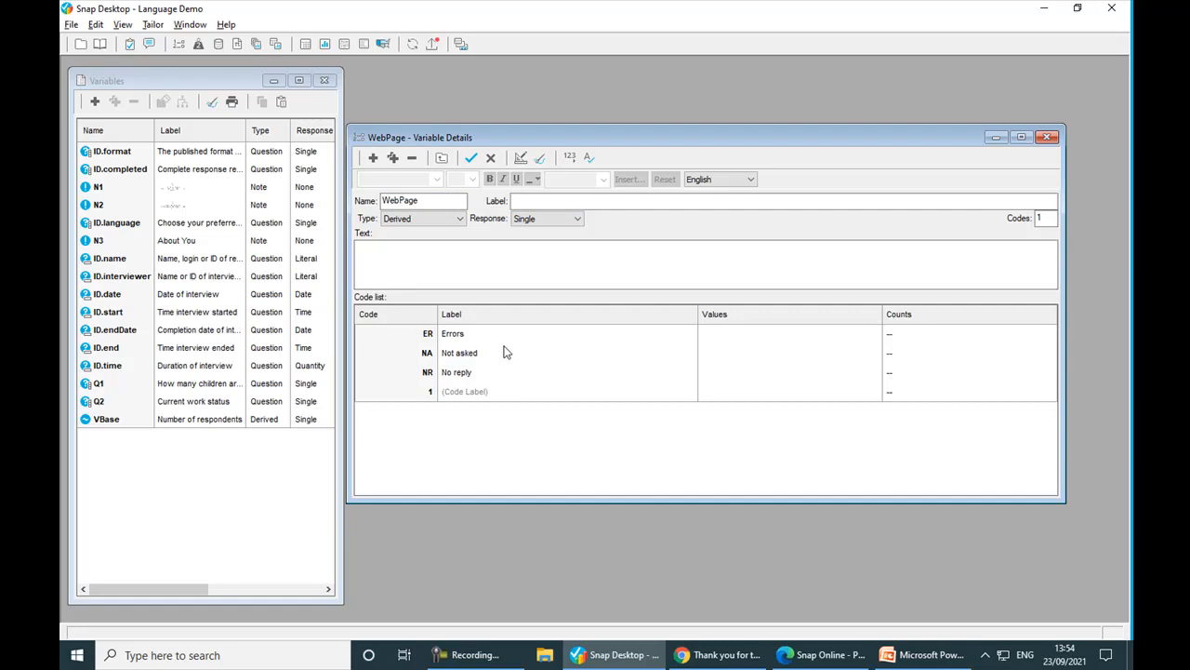
Paste the thank-you-en URL as code 1's label and the thank-you-cy URL as code 2's label.
click(465, 395)
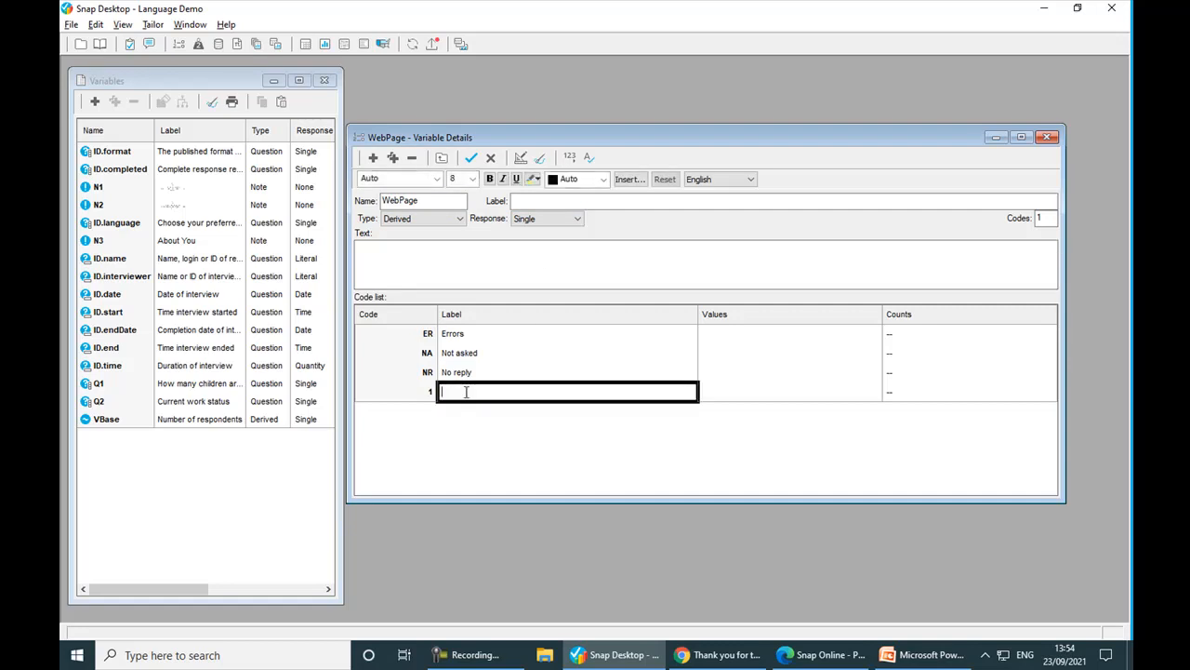
text(https://www.snapsurveys.com/thank-you-en.html)
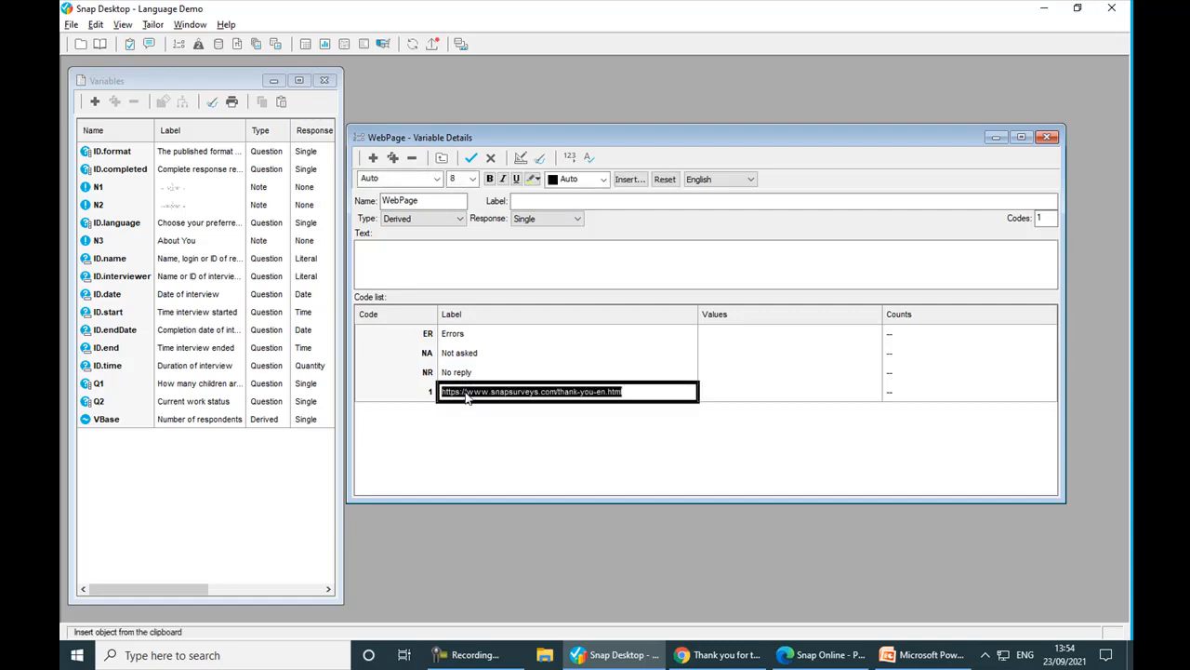
key(alt+Tab)
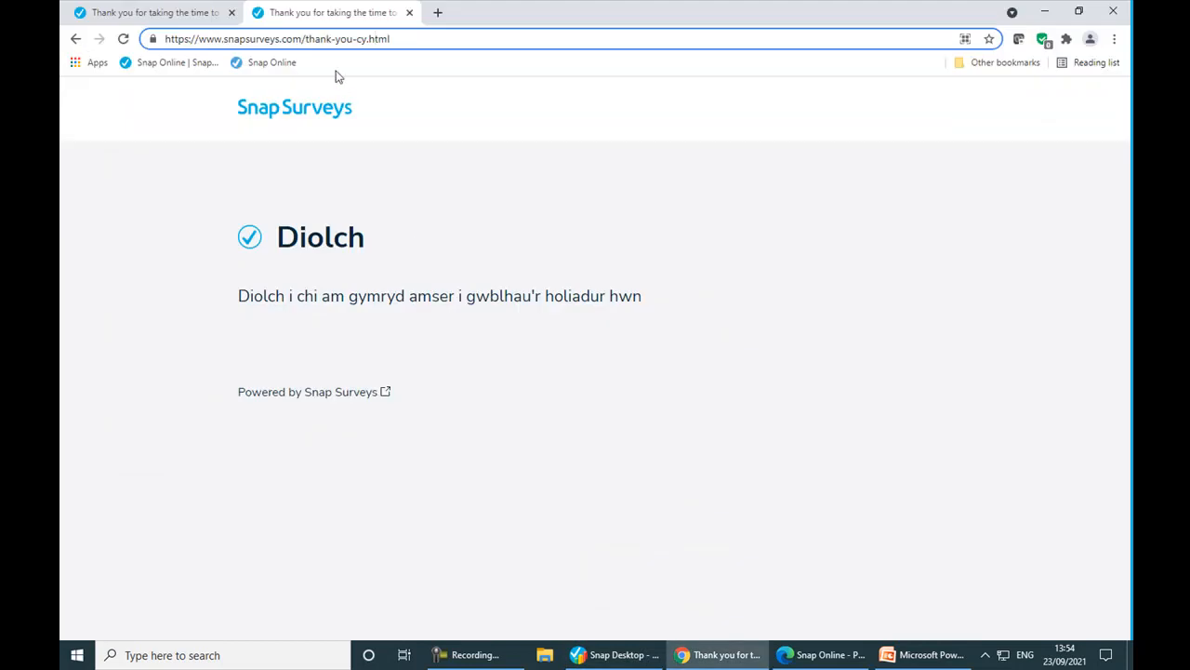
key(ctrl+a)
key(ctrl+c)
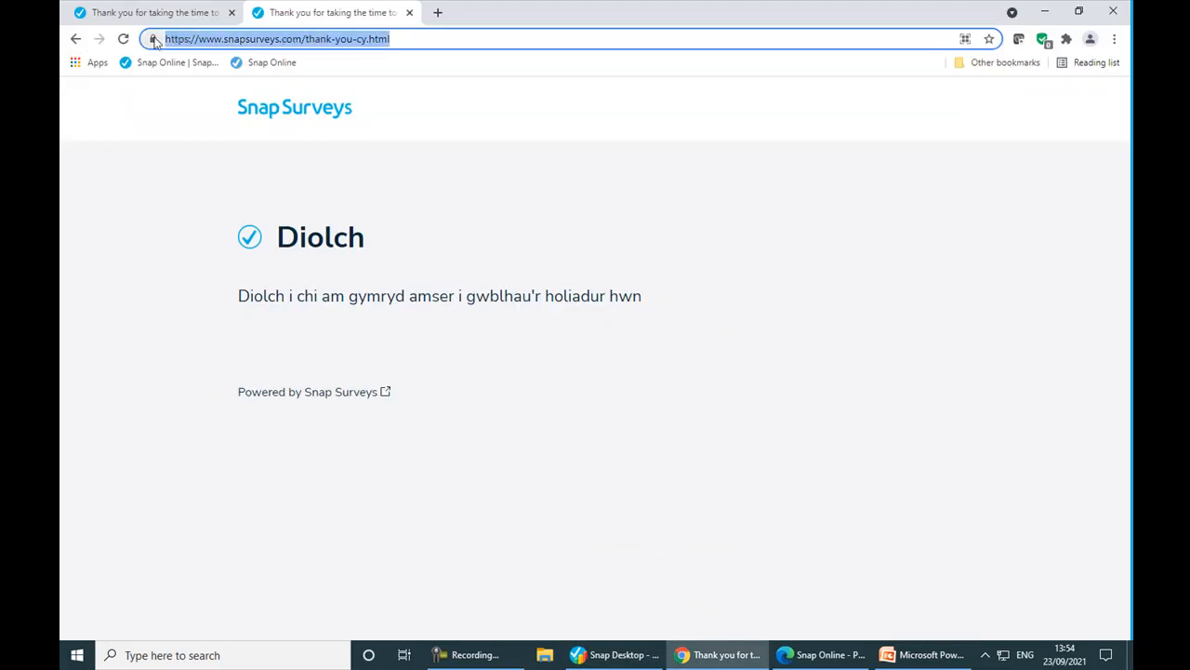
key(alt+Tab)
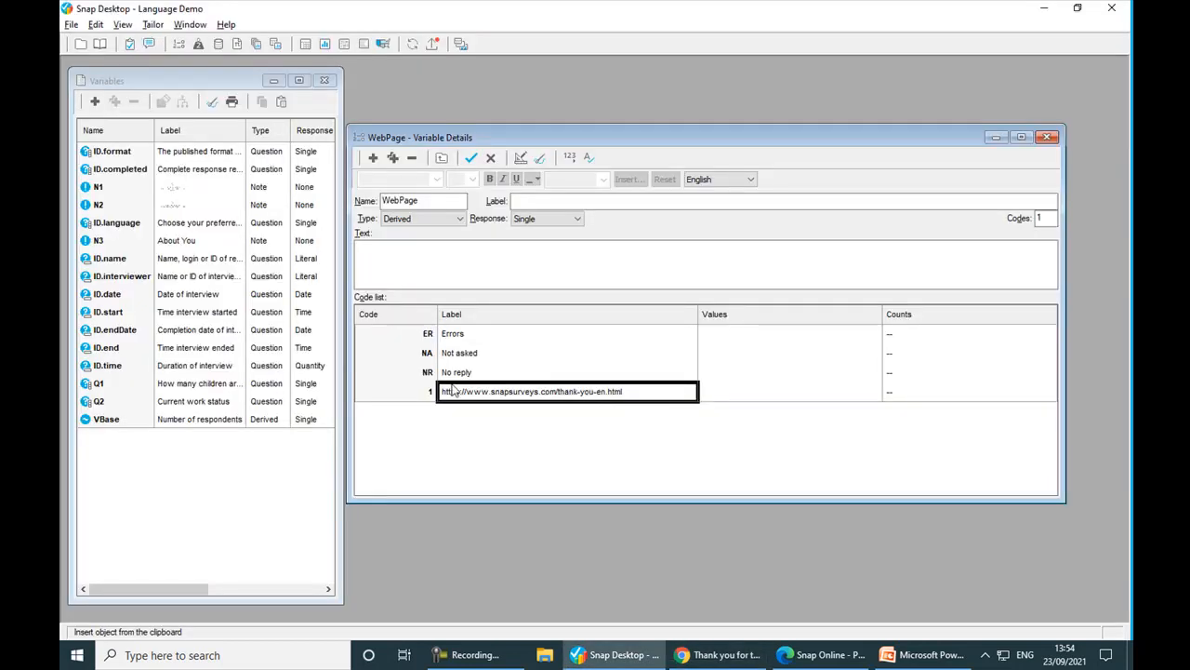
key(Tab)
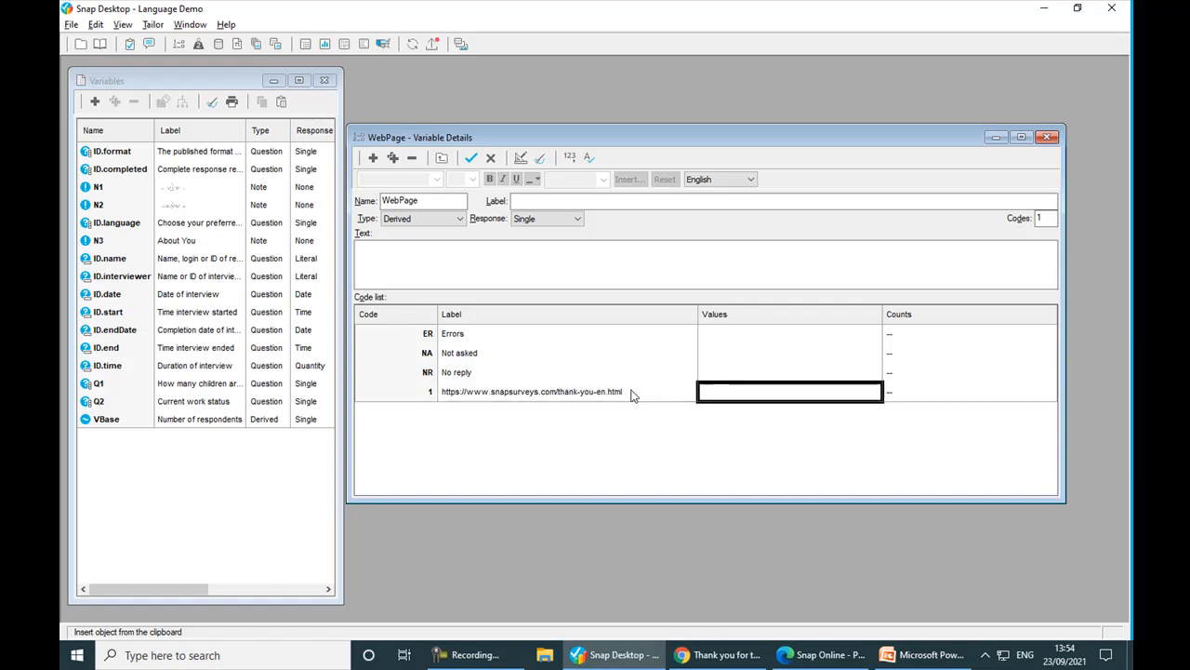
key(Tab)
key(ctrl+v)
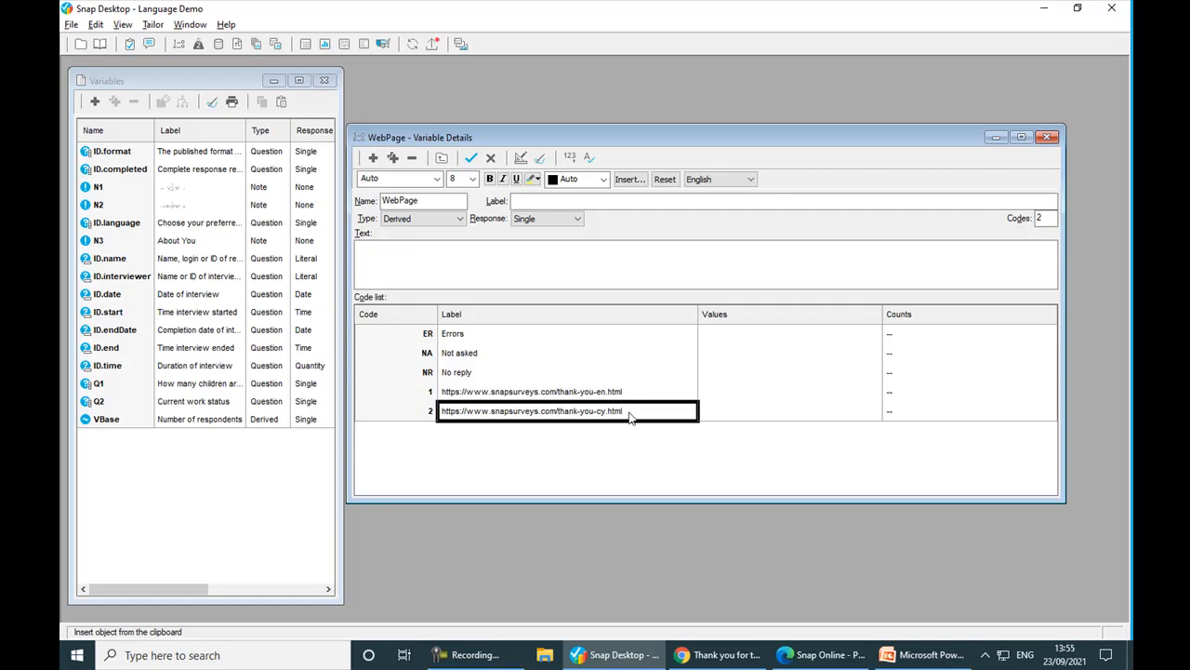
Enter ID.Language=1 as code 1's value and ID.Language=2 as code 2's, removing the trial ' and Q1=1'.
click(725, 392)
text(I)
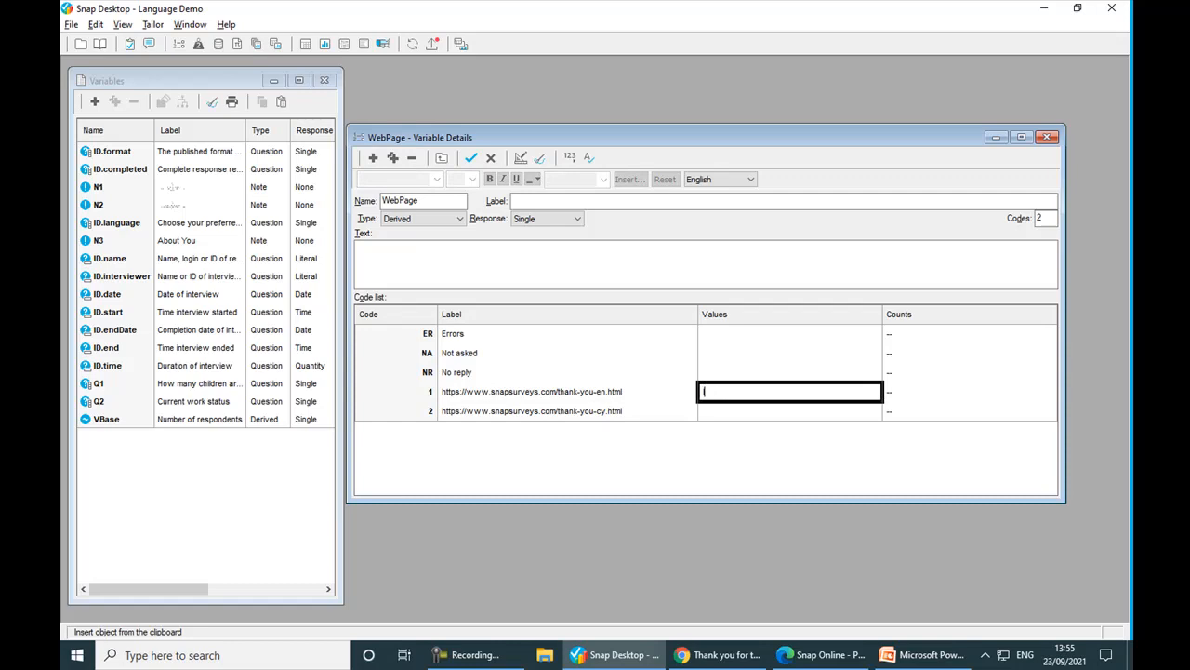
text(D.Langua)
text(ge)
text(=1)
click(729, 412)
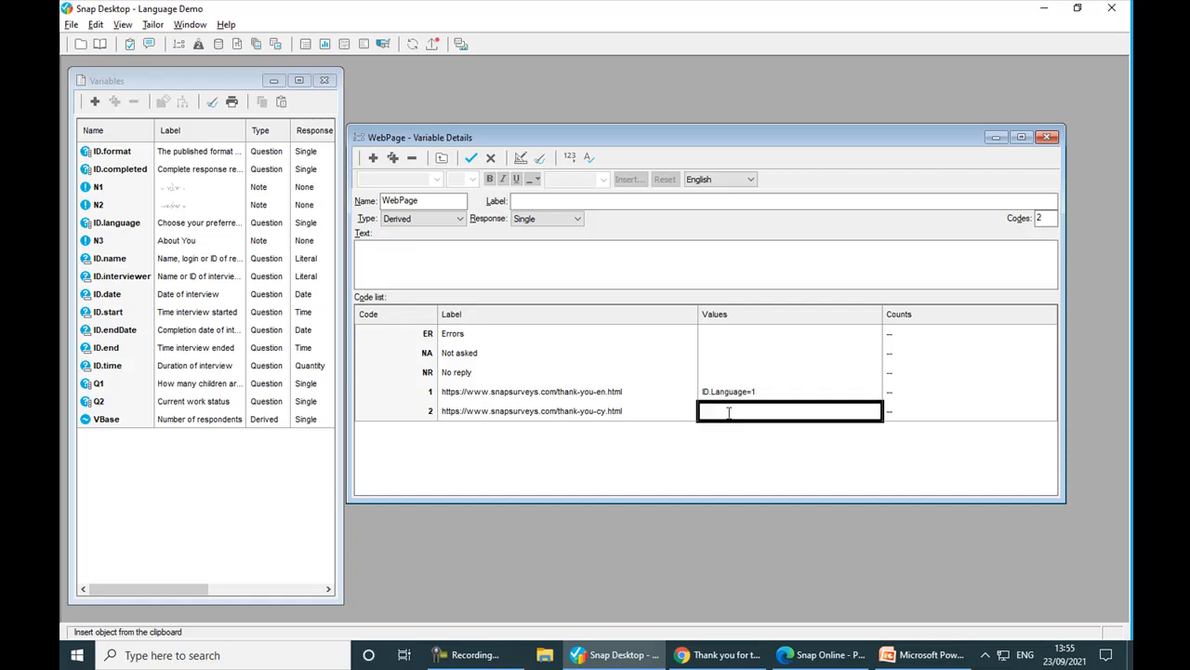
text(ID.Lan)
text(guage=2)
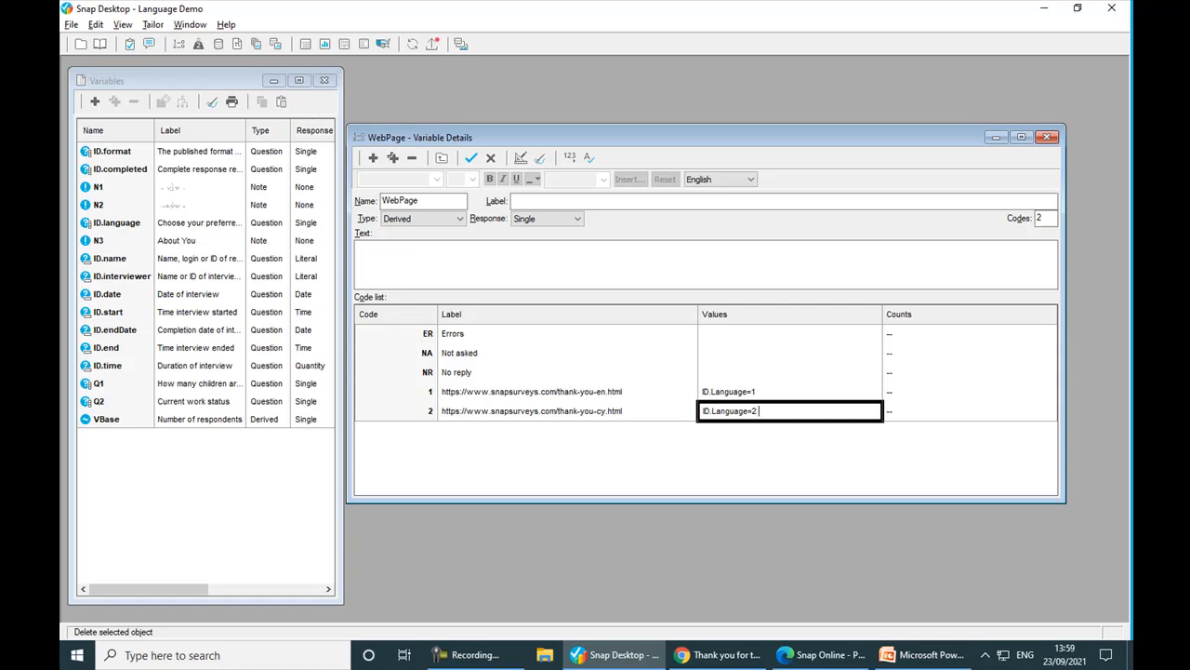
text(and)
text(1=1)
key(BackSpace)
key(BackSpace)
key(BackSpace)
key(BackSpace)
key(BackSpace)
key(BackSpace)
key(BackSpace)
key(BackSpace)
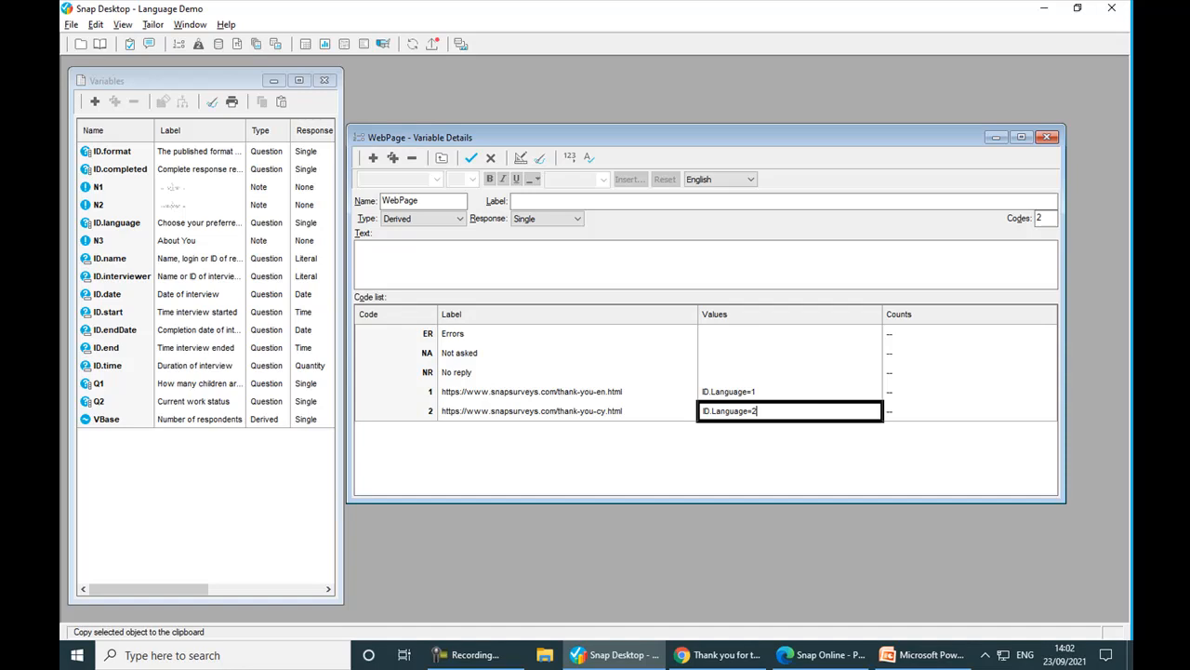
Switch the code labels to Welsh and paste the thank-you-cy URL into code 2's Welsh label.
click(750, 180)
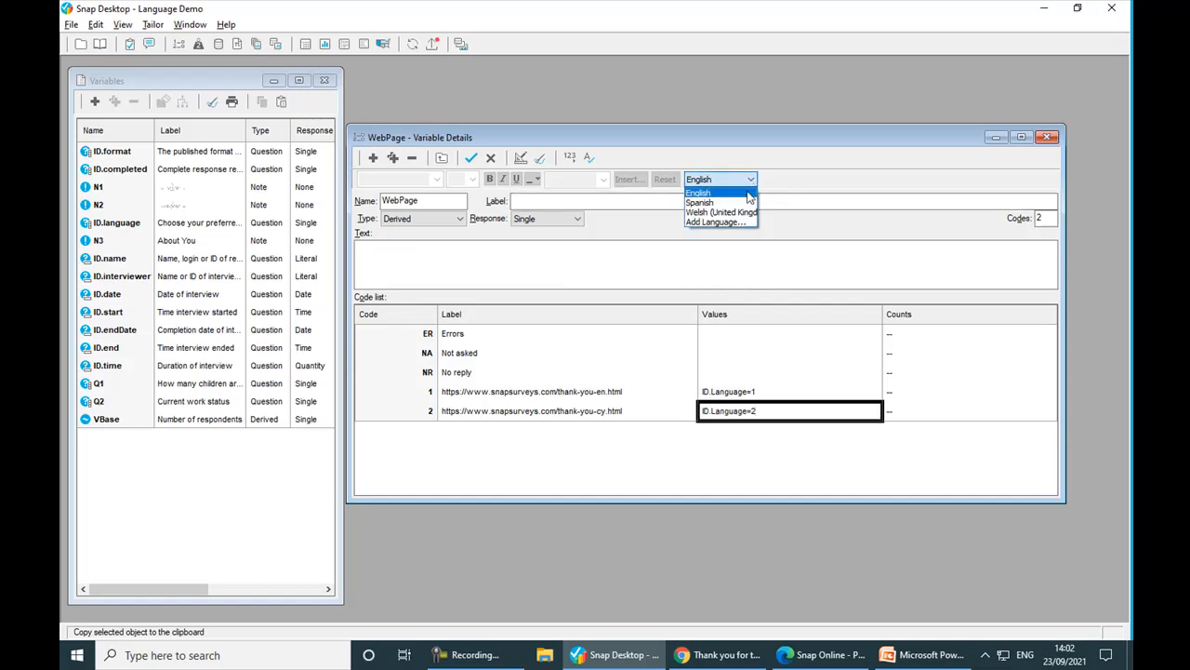
click(721, 212)
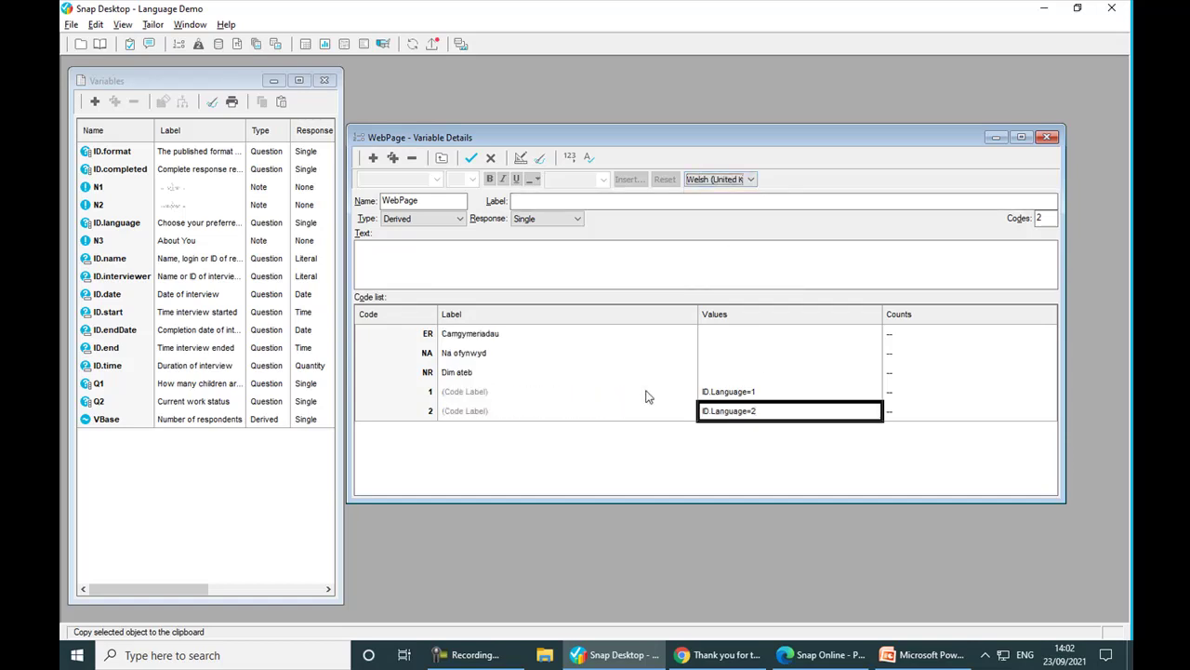
click(462, 412)
key(ctrl+v)
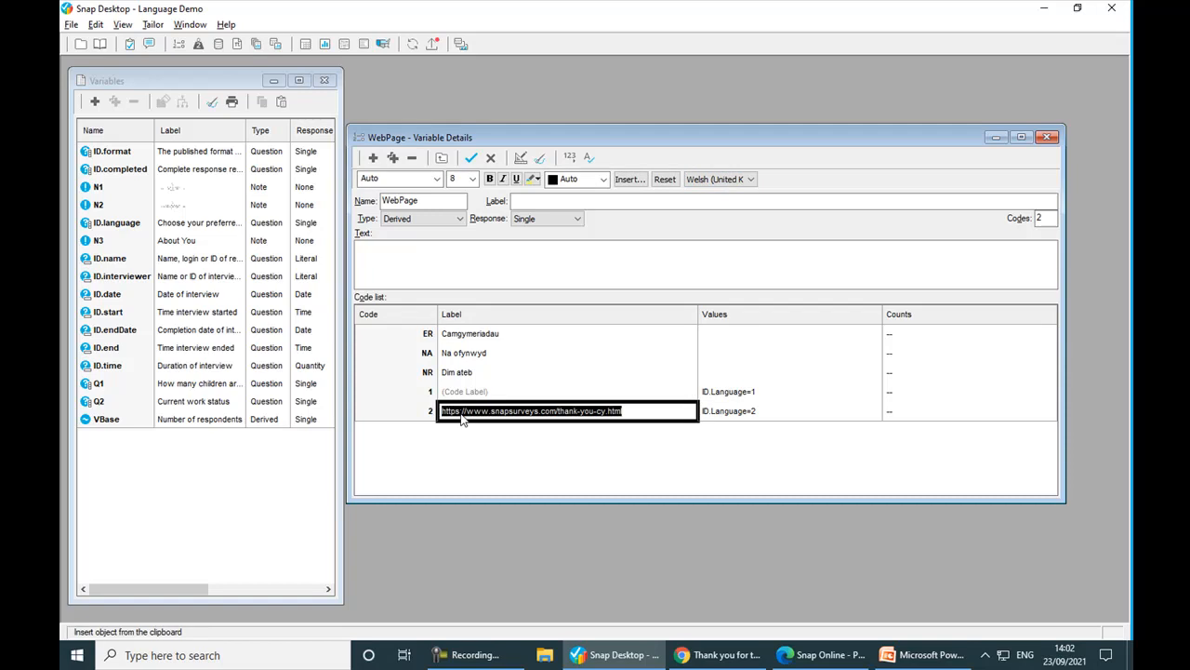
Copy the thank-you-en URL from code 1's English label into its Welsh label.
click(606, 390)
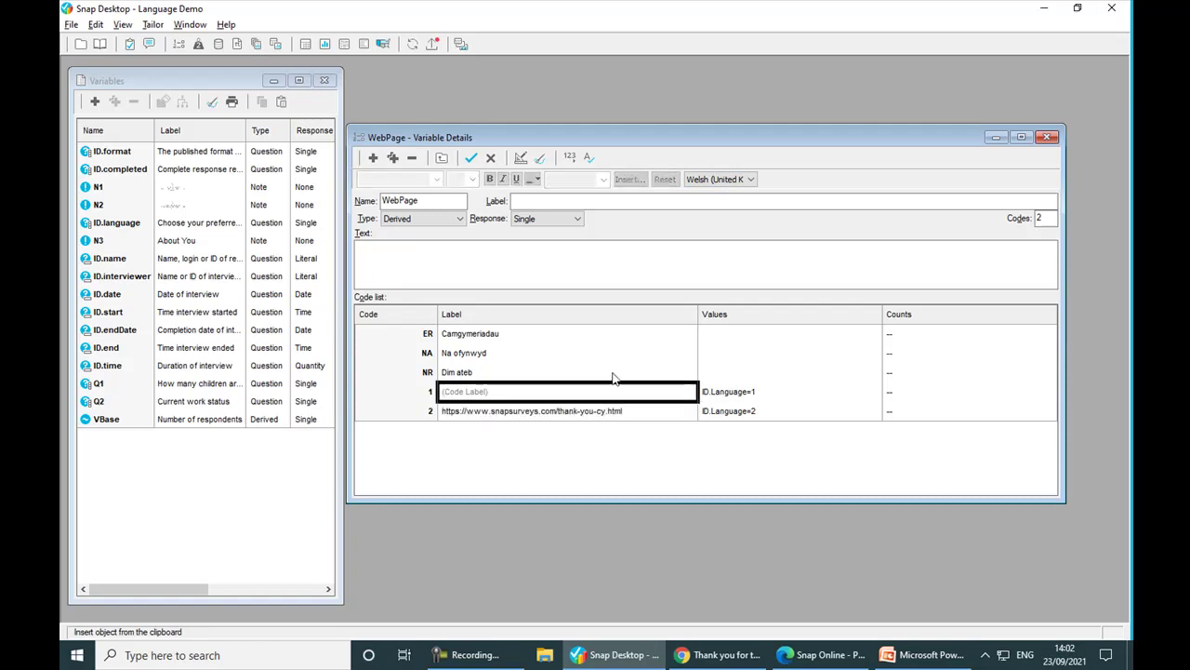
click(750, 180)
click(717, 192)
click(540, 391)
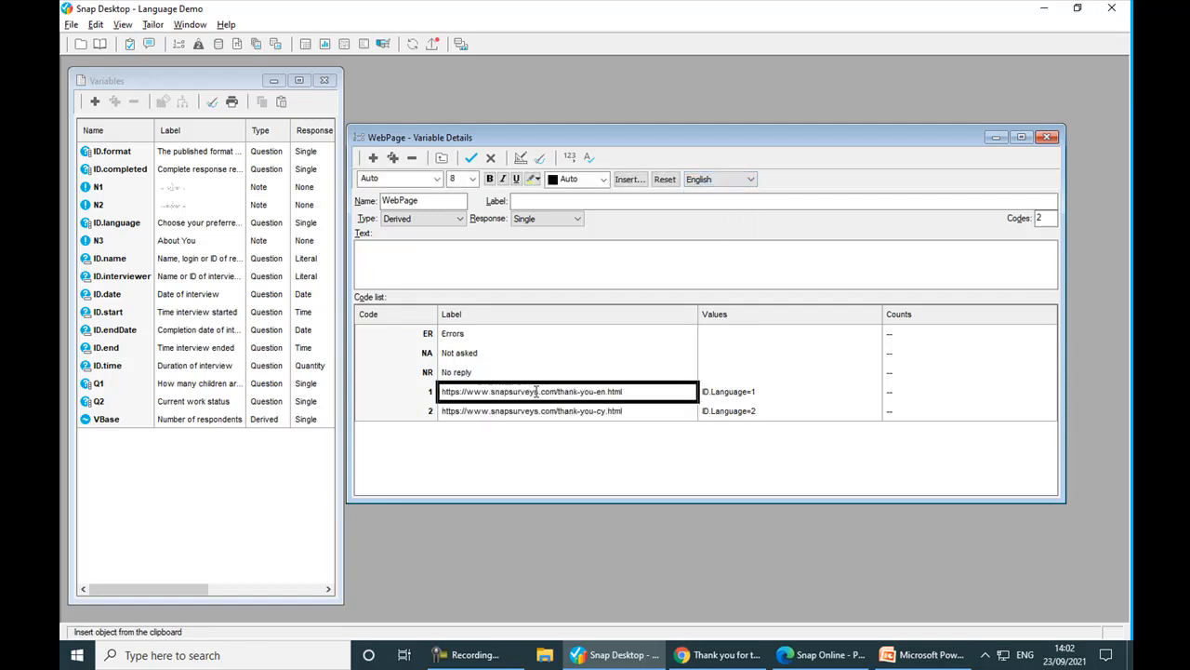
drag(622, 391, 428, 395)
key(ctrl+c)
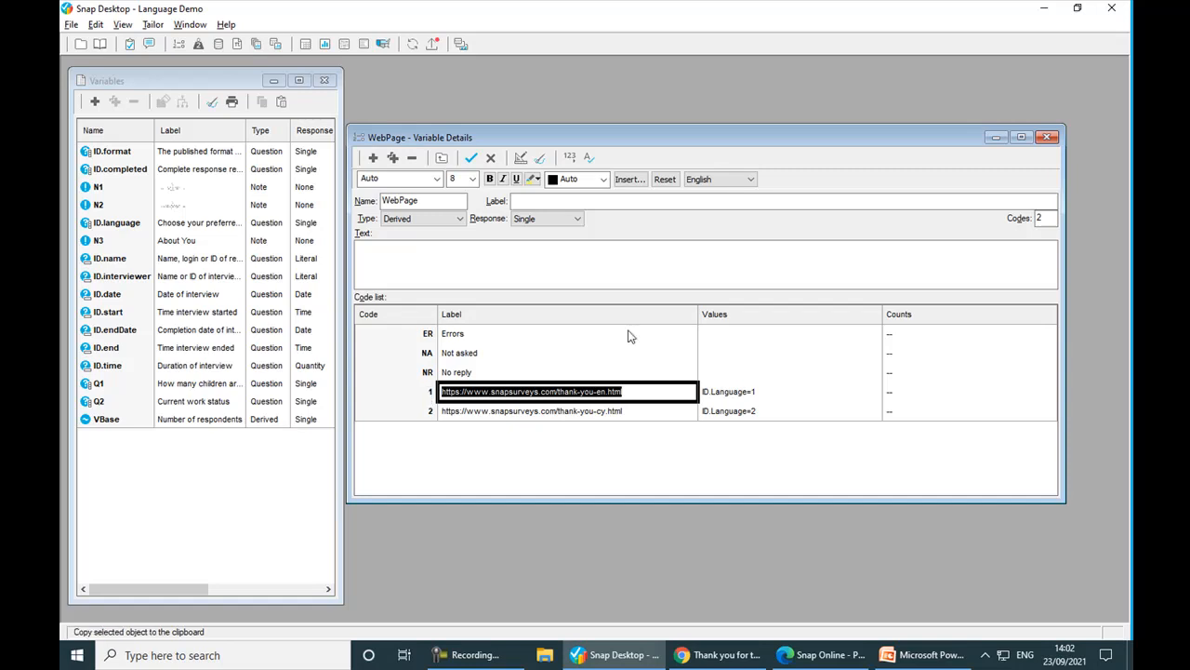
click(734, 180)
click(730, 213)
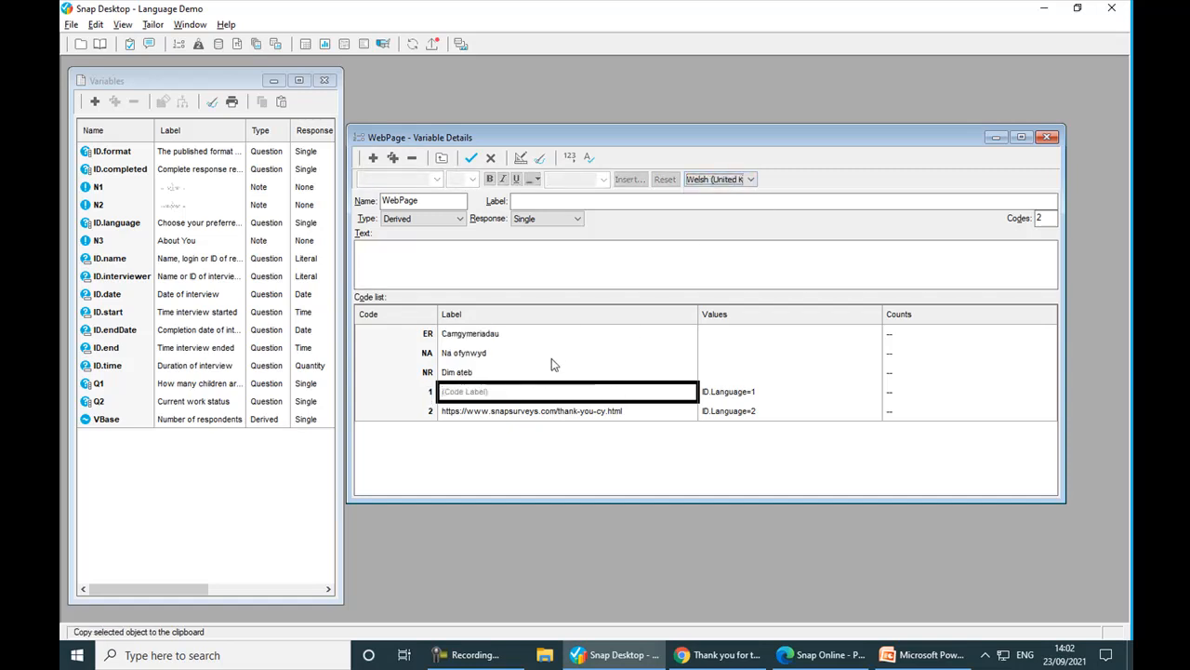
click(535, 391)
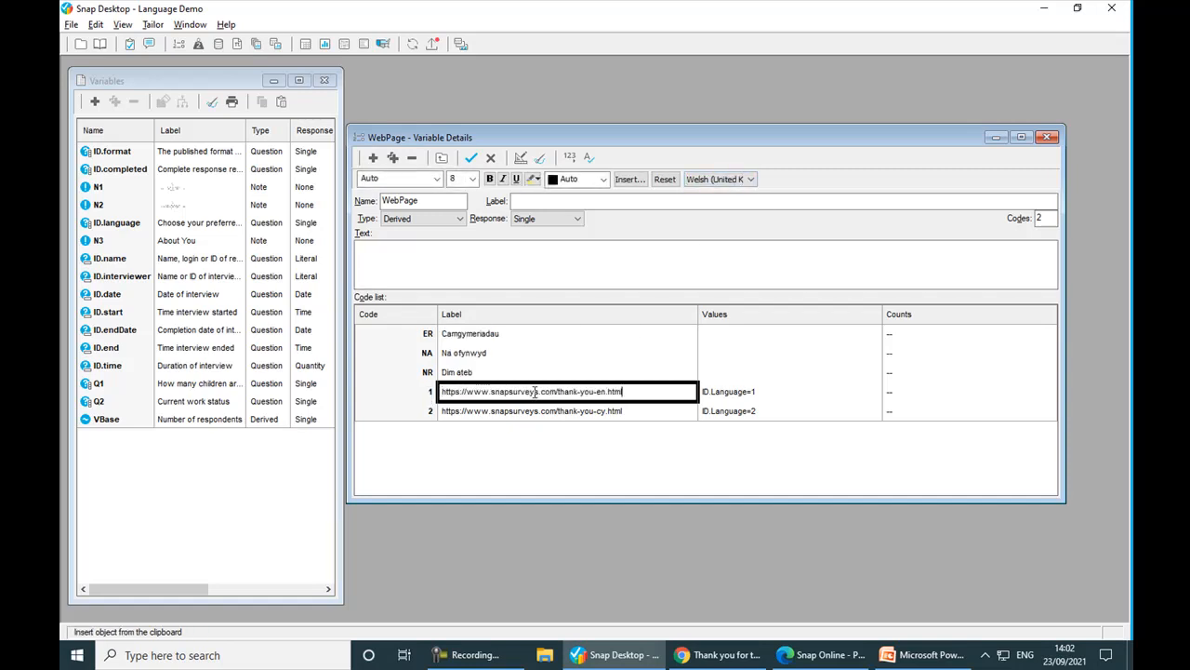
Save the WebPage variable and reopen the questionnaire design window.
key(Return)
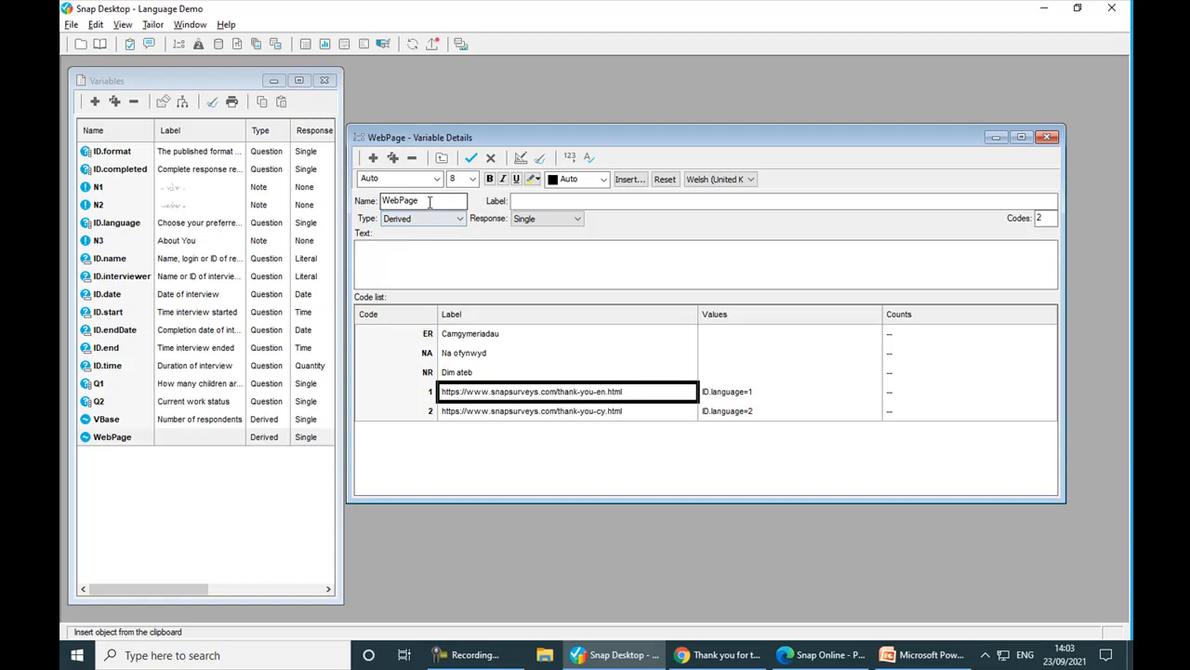
click(363, 203)
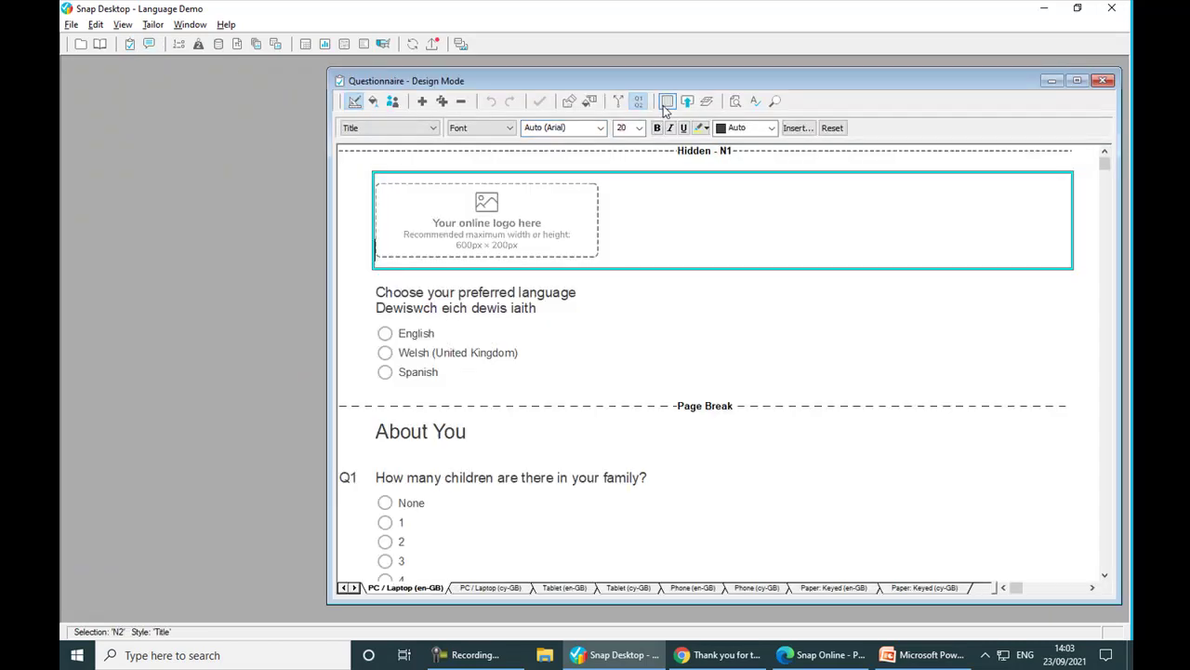
In Questionnaire Properties > Submit, set On Submit to 'Web page' with address {WebPage}.
click(665, 102)
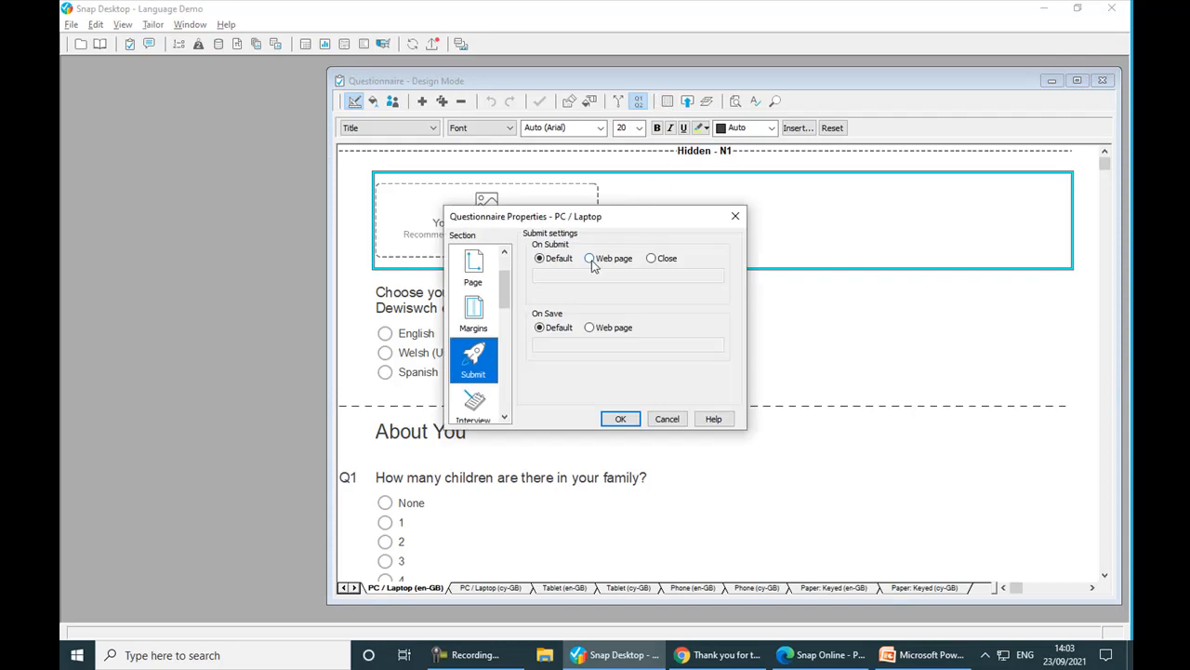
click(591, 259)
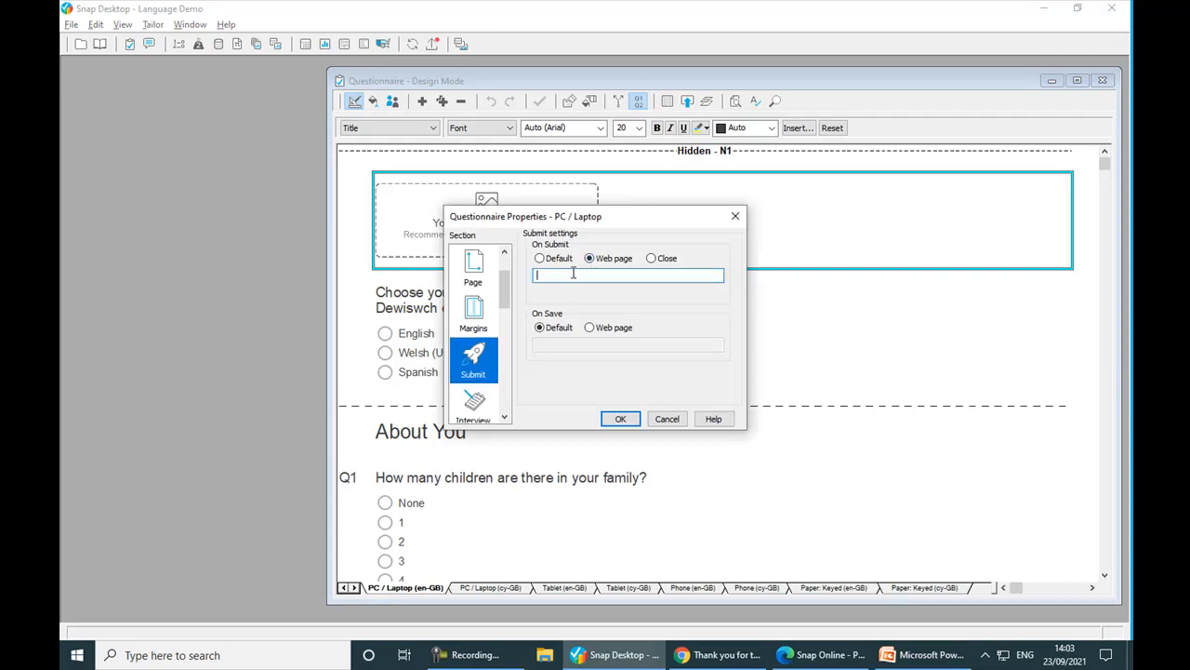
text({)
text(WebPa)
text(ge})
Confirm the submit settings, upload Language Demo to Snap Online and switch to its login page.
click(621, 419)
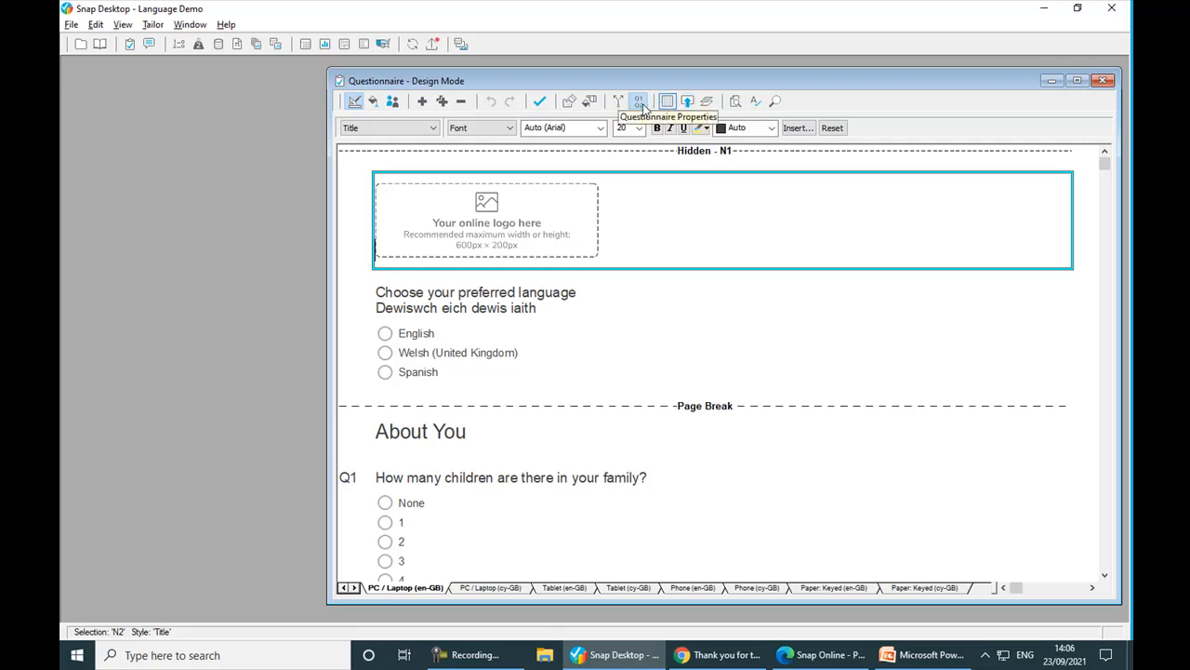
click(539, 101)
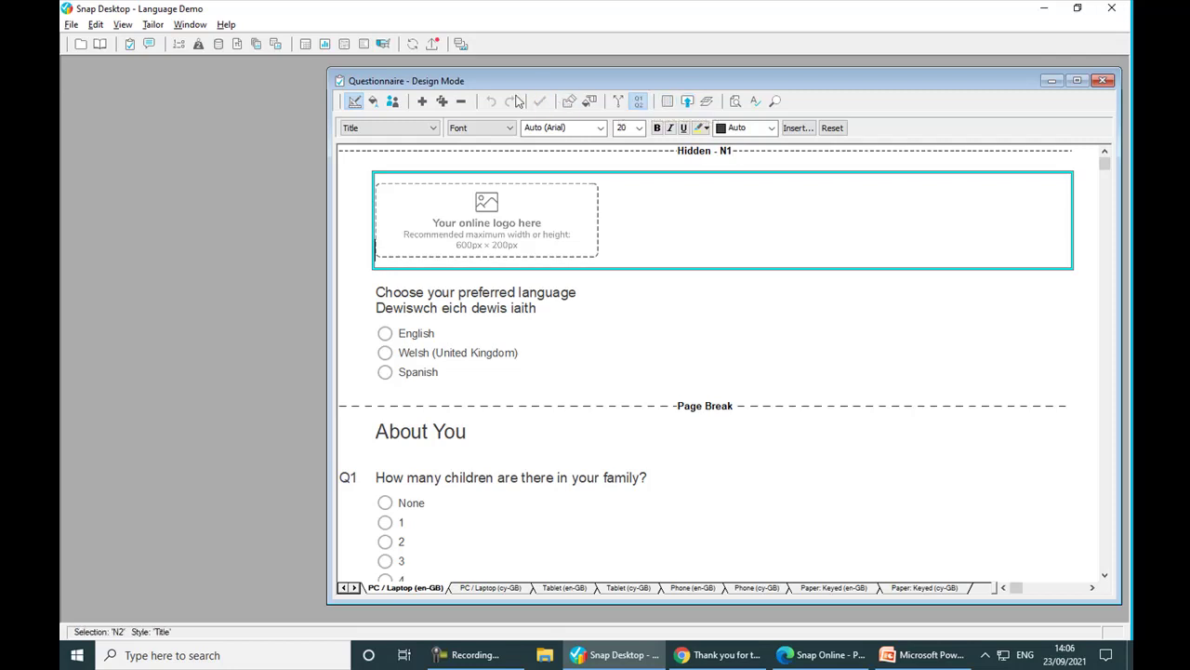
click(433, 44)
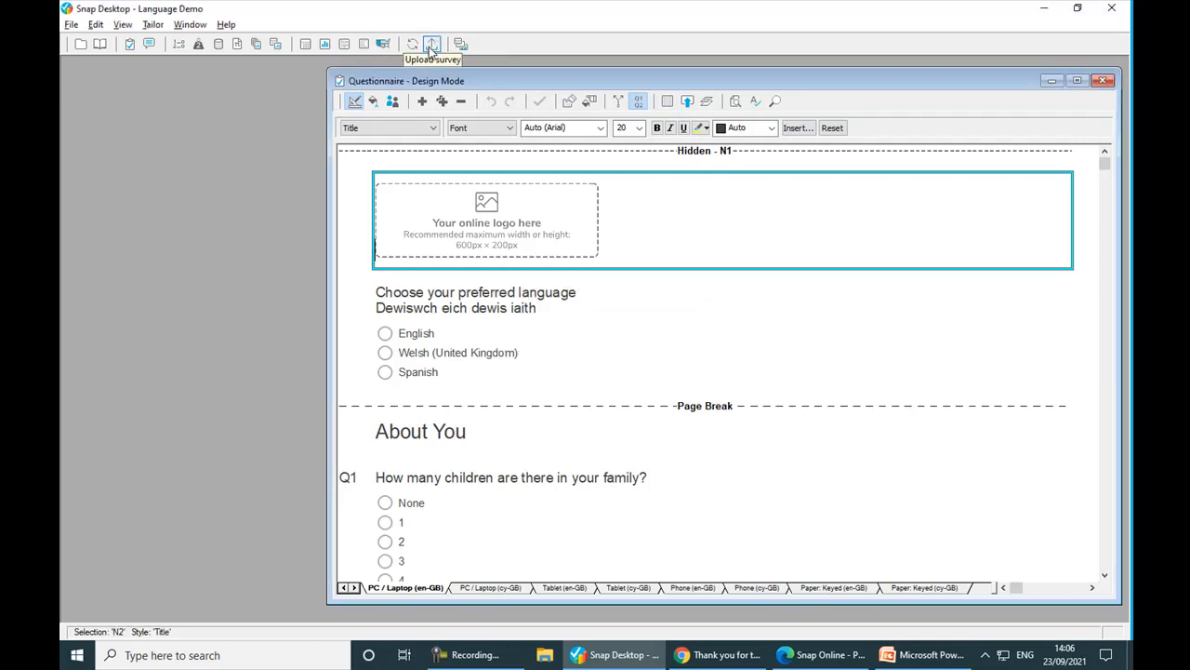
key(alt+Tab)
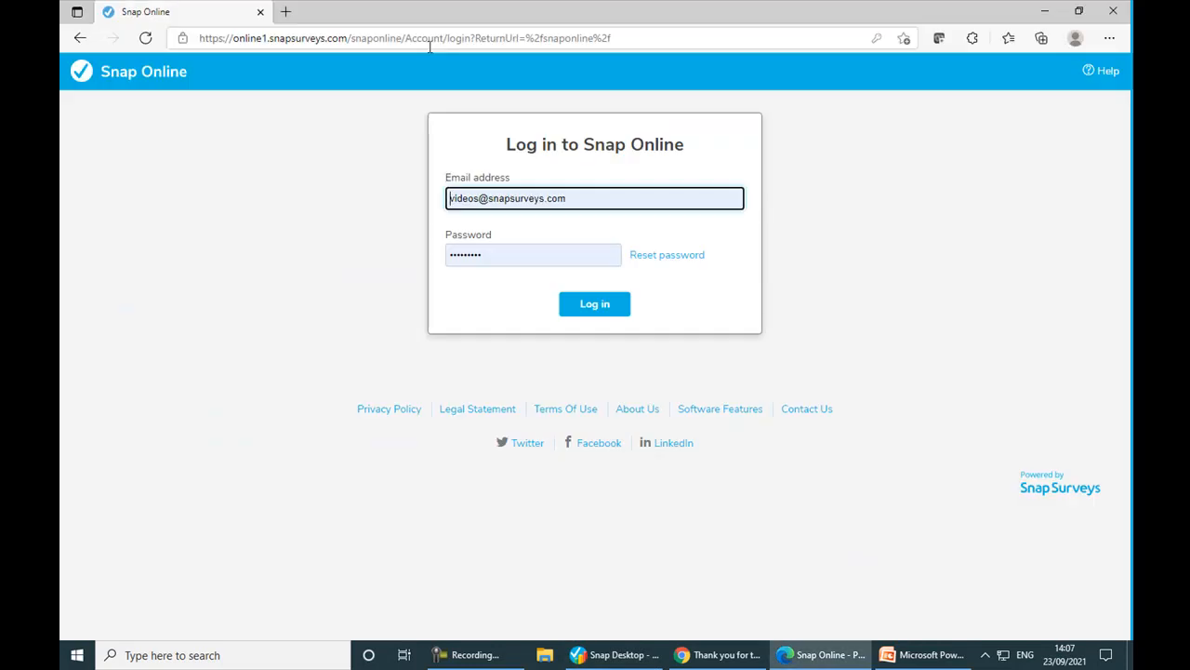
Log in and open Language Demo from My Surveys > Webinars.
click(580, 304)
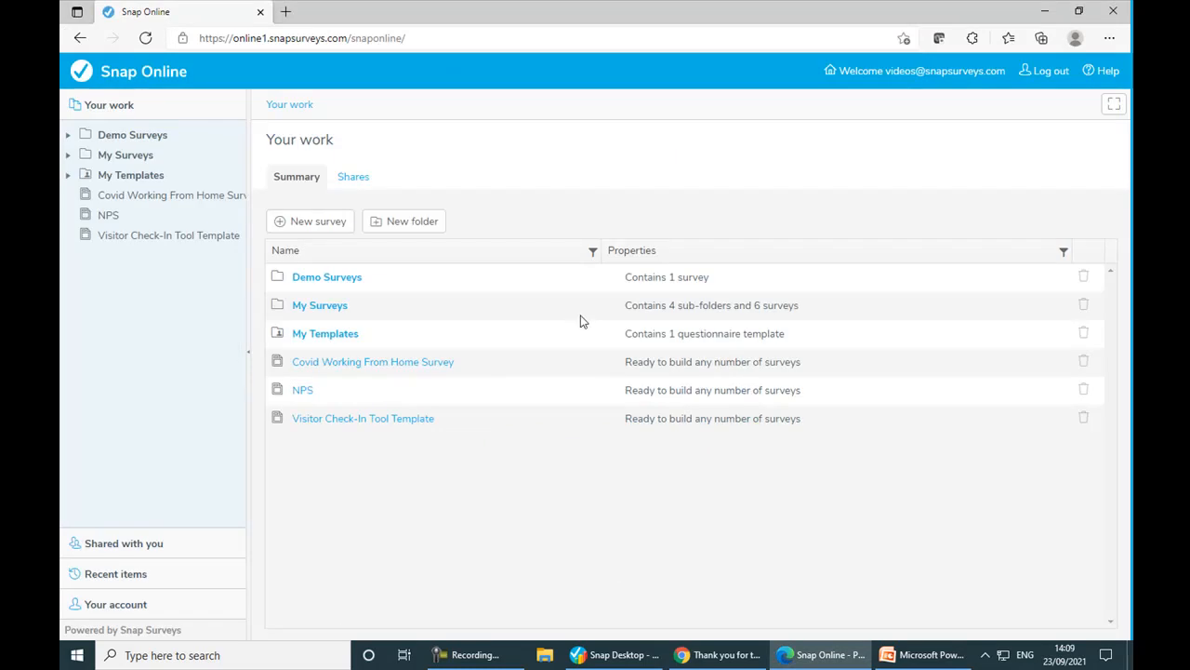
click(136, 156)
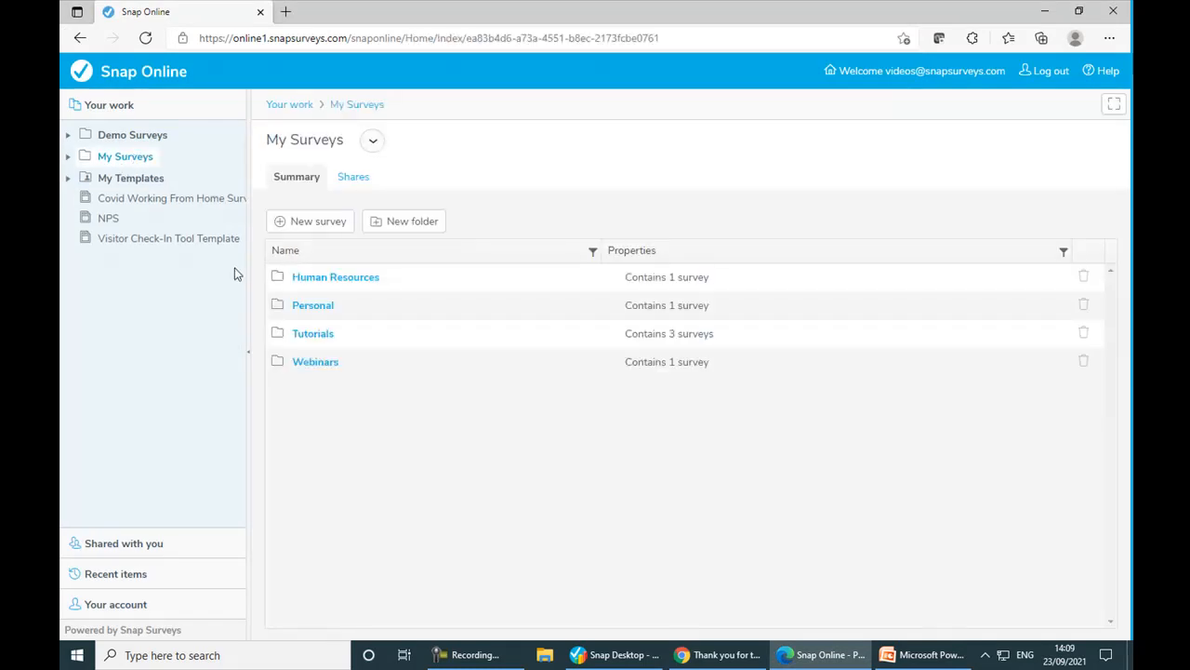
click(299, 364)
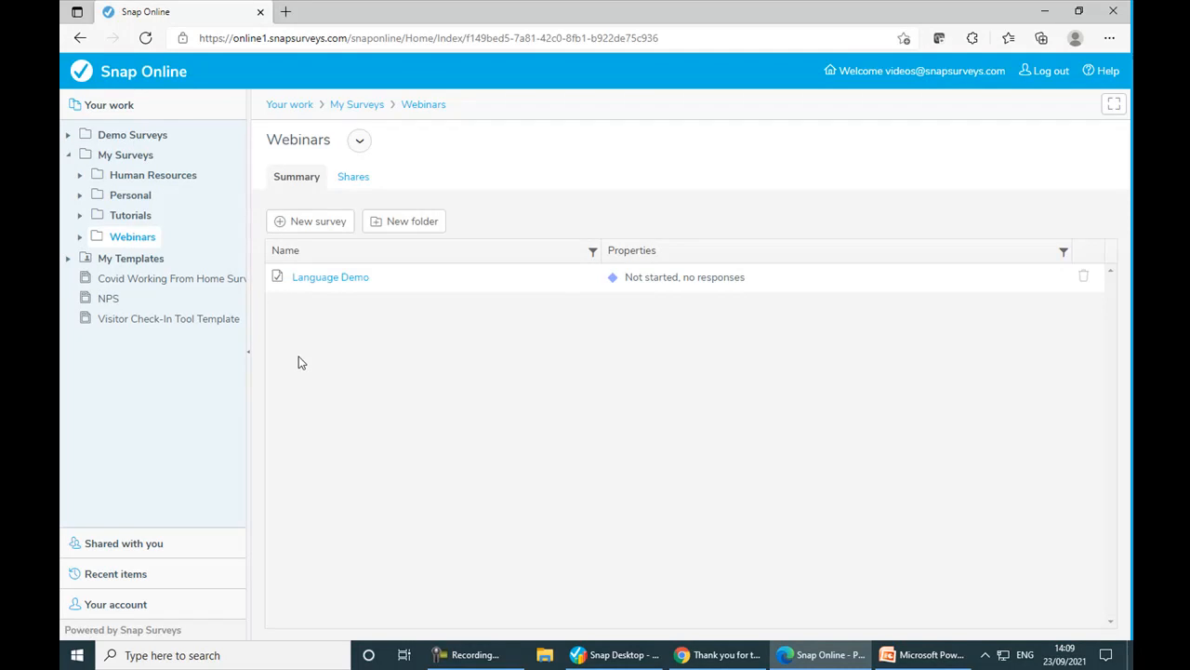
click(333, 282)
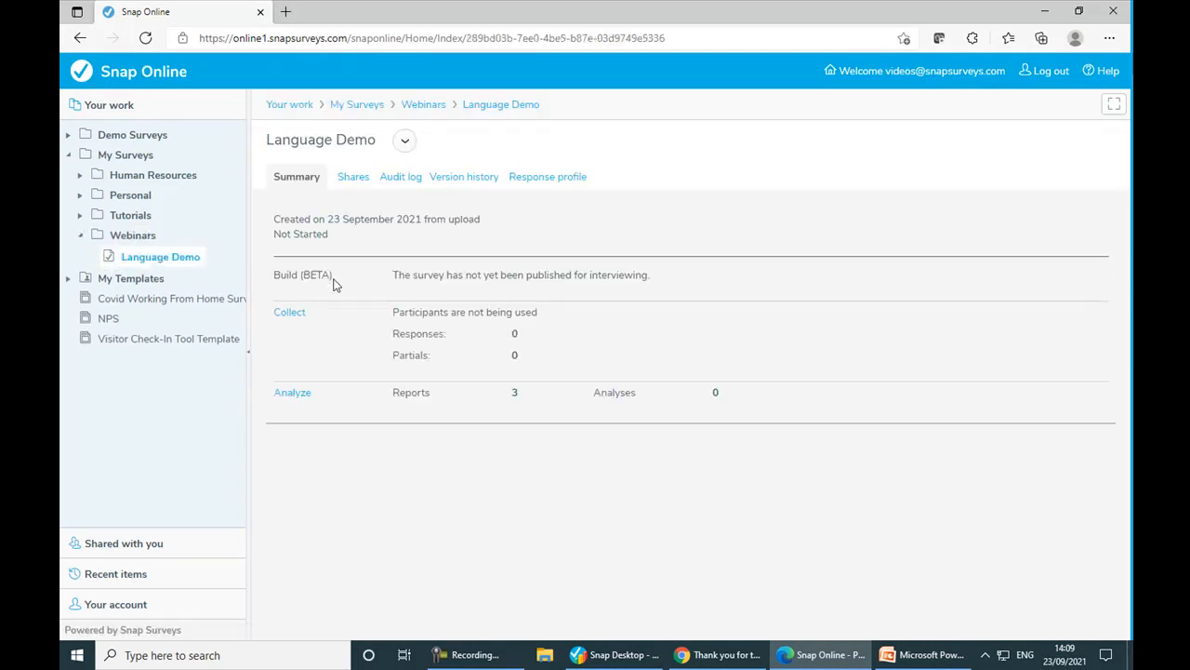
From Collect, publish the survey's current version and confirm.
click(289, 313)
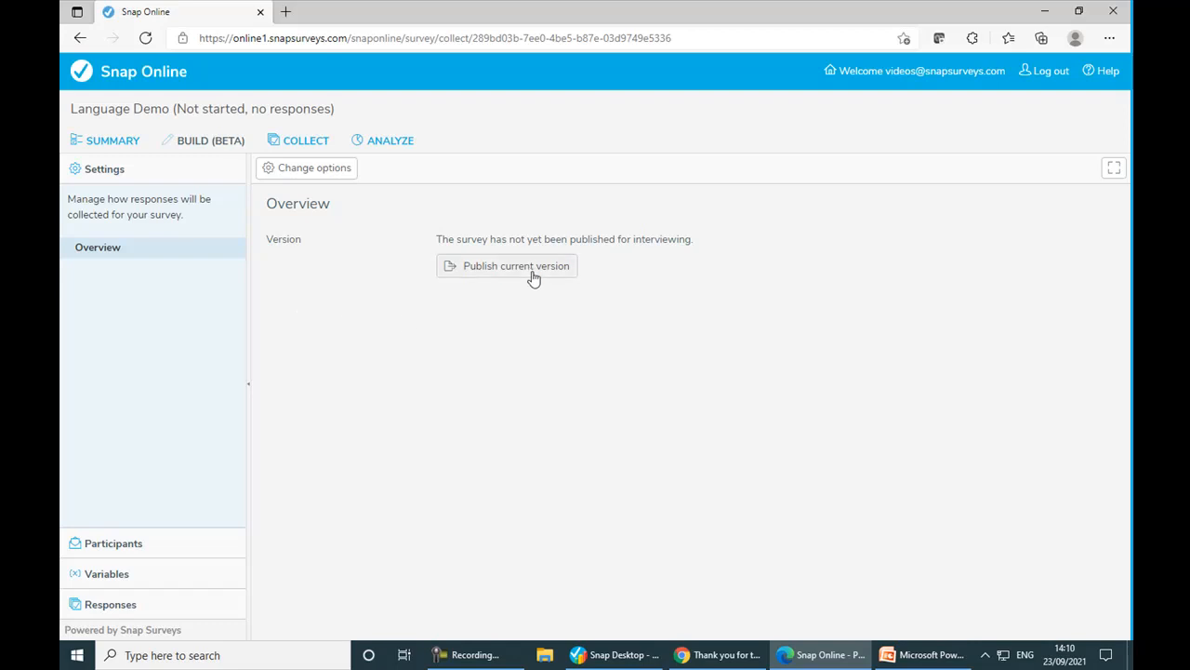
click(532, 271)
click(637, 237)
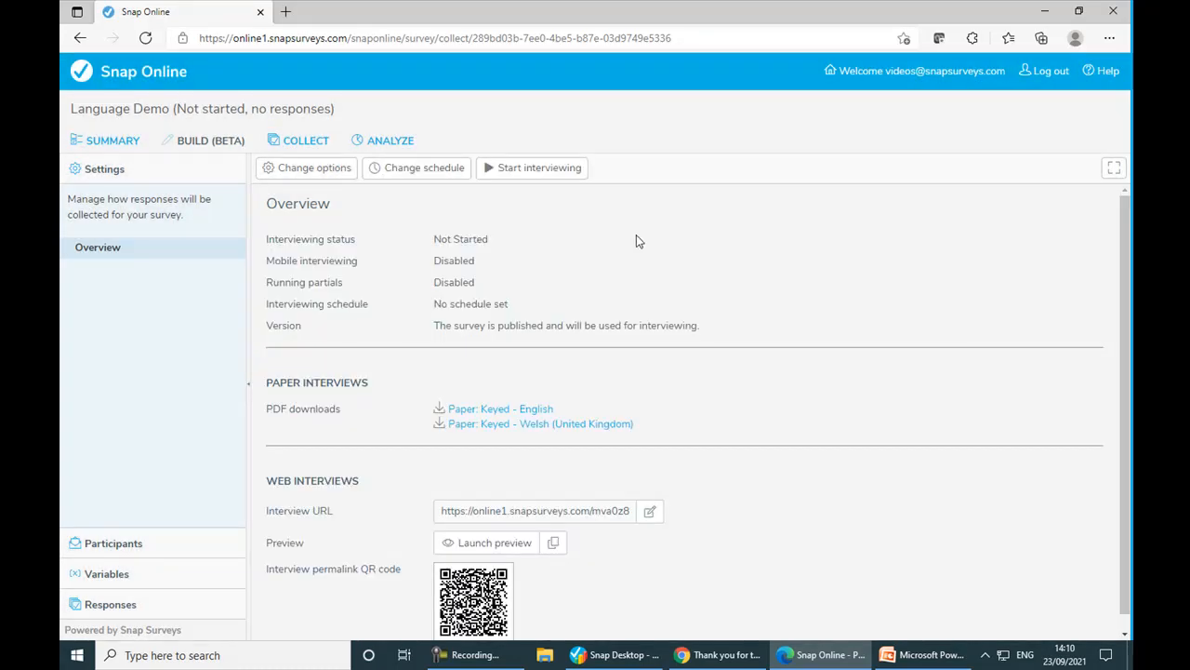
Launch the preview, accept the unsaved-responses warning and choose English.
click(521, 544)
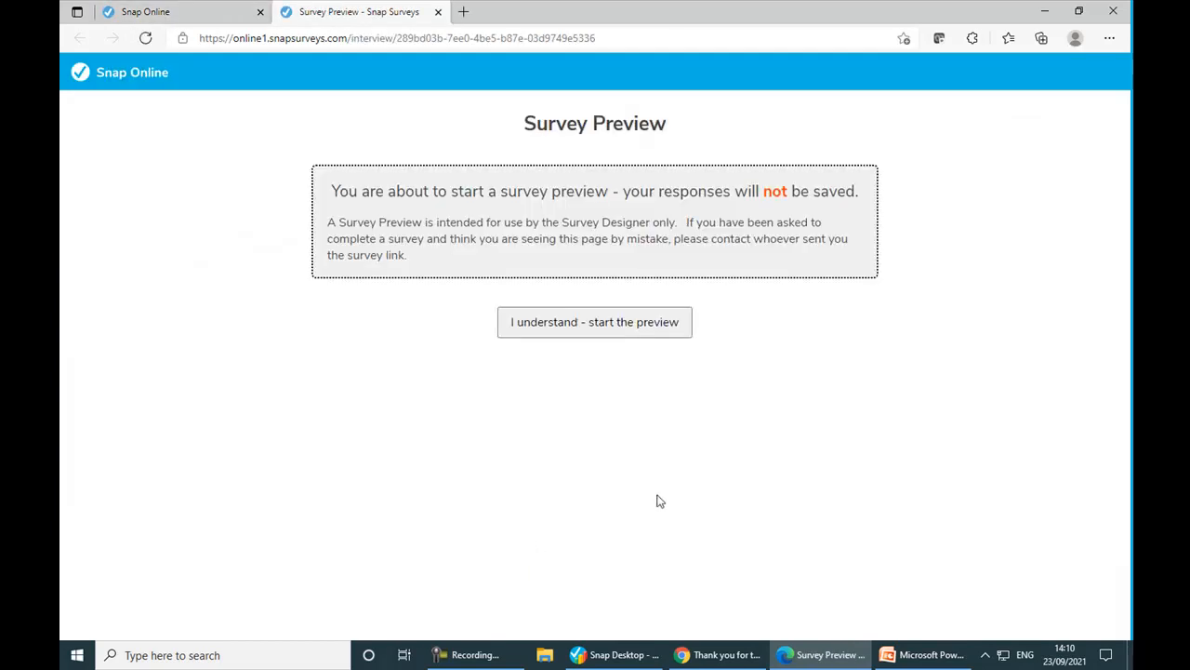
drag(858, 192, 333, 192)
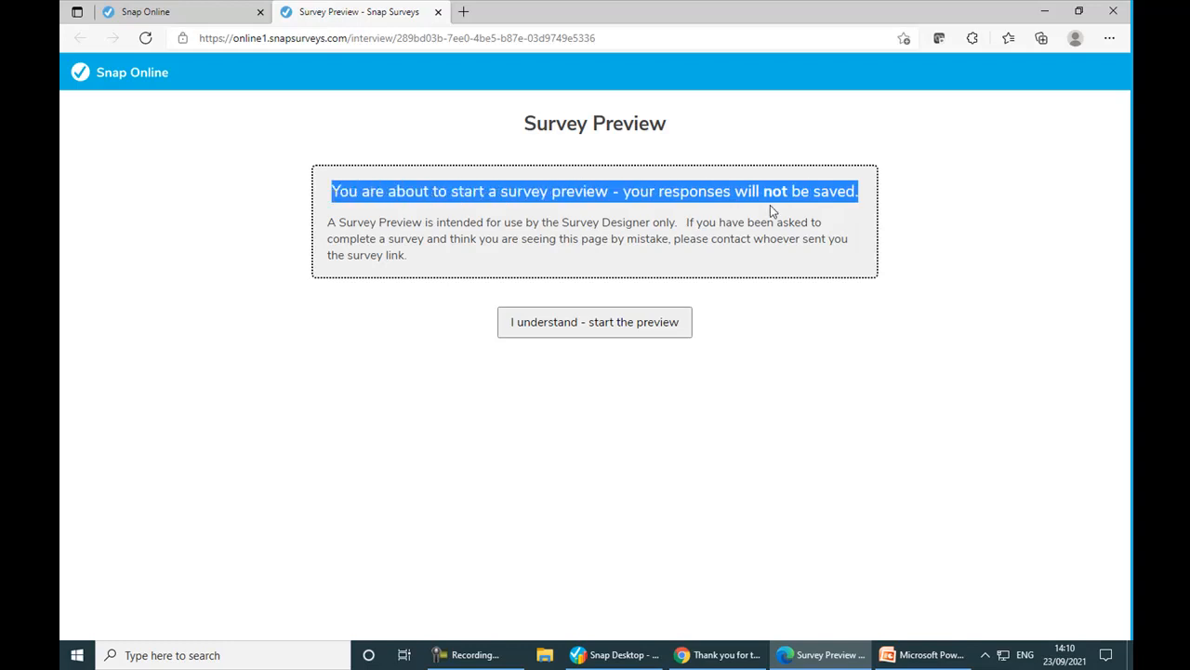
click(687, 322)
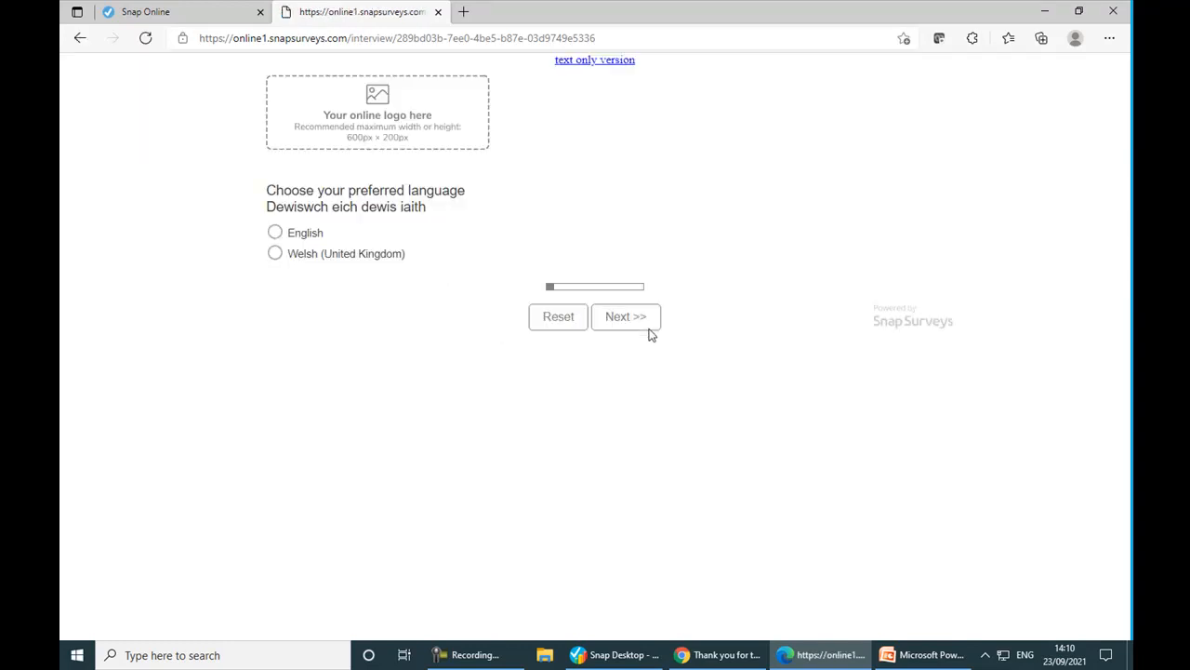
click(275, 234)
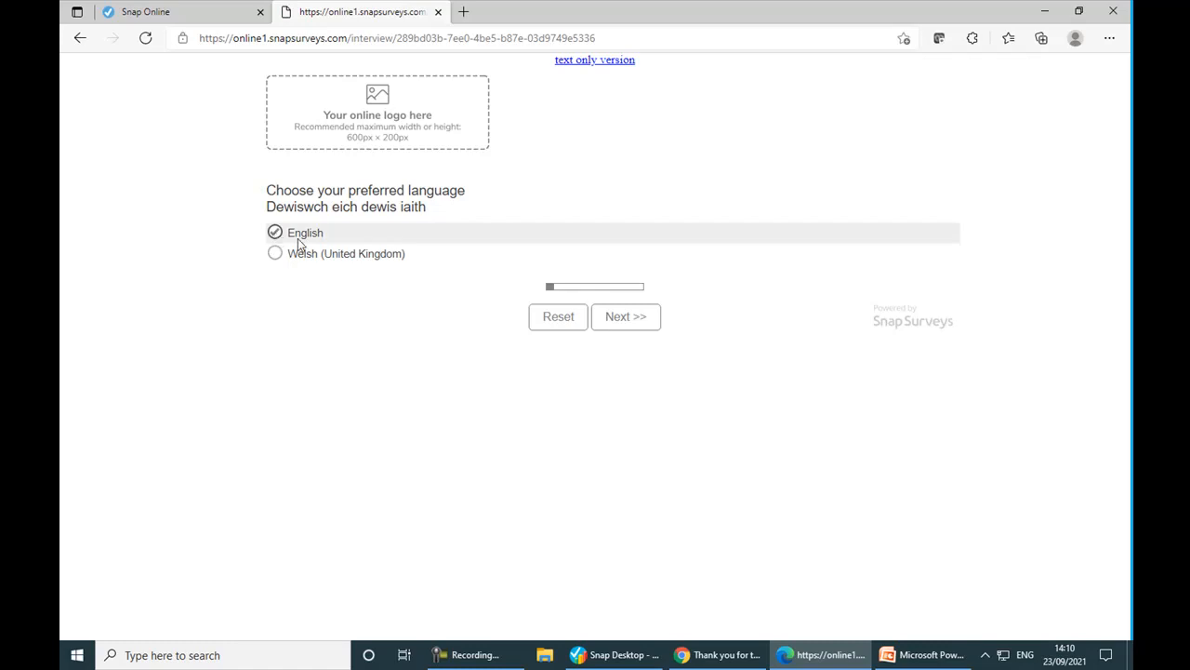
click(647, 319)
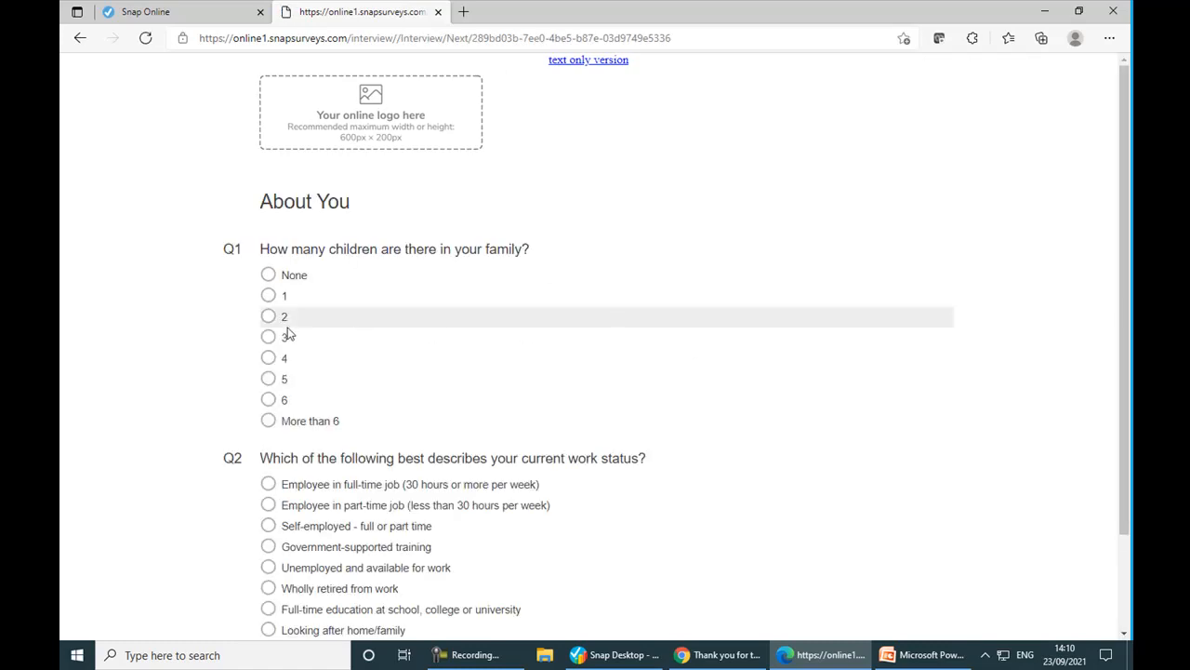
Answer 2 children for Q1 and part-time for Q2, submit, then close the English thank-you page.
click(270, 317)
click(270, 505)
scroll(363, 510, down, 2)
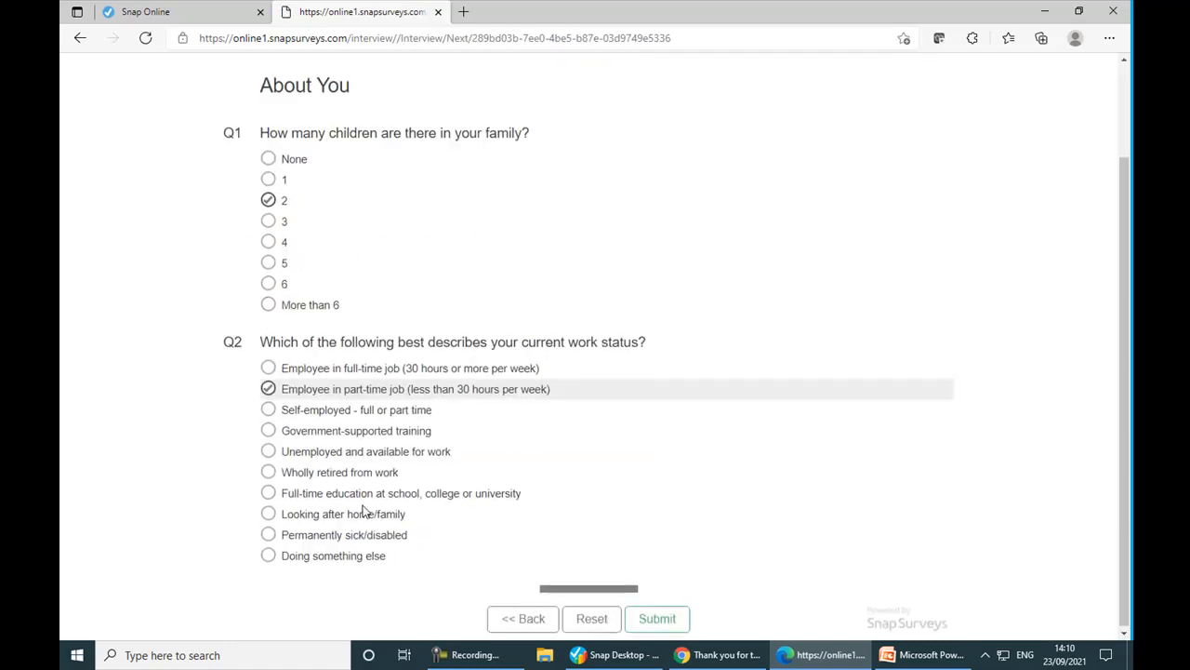
click(668, 623)
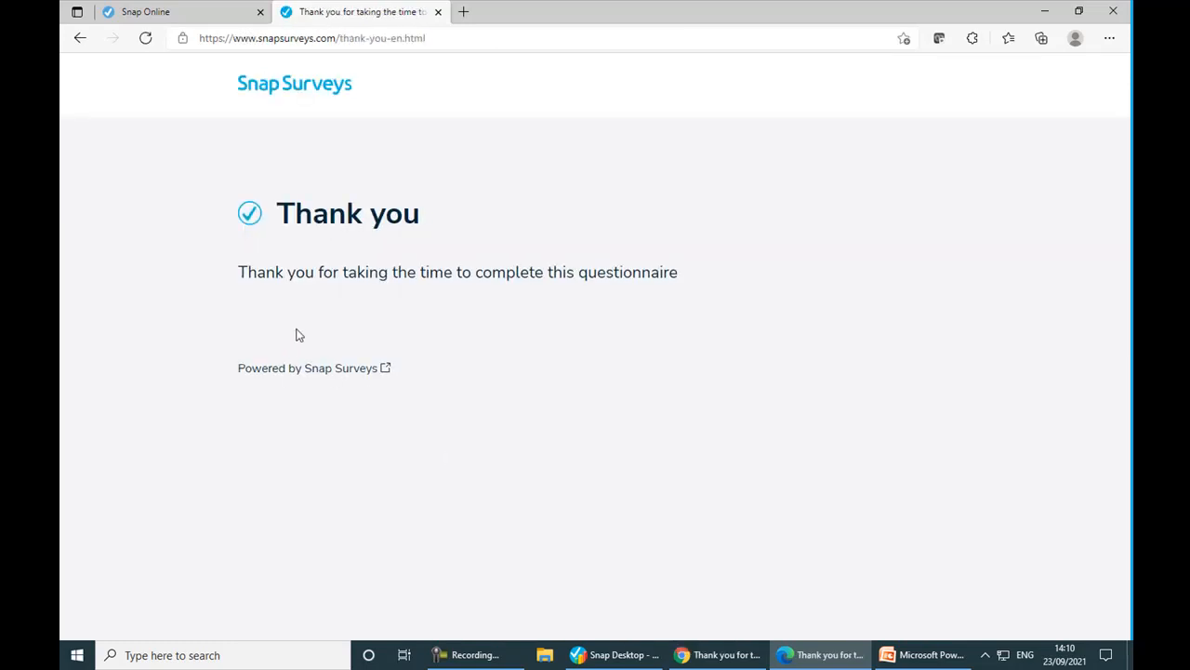
click(438, 12)
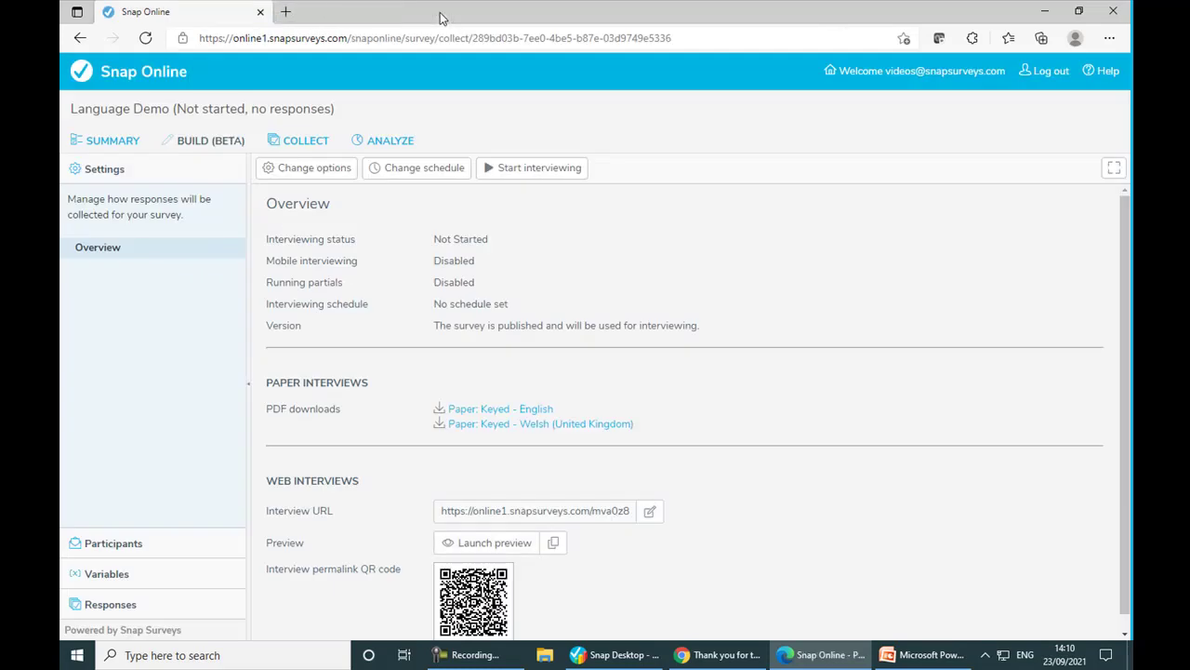
Launch the preview again, accept the notice and choose Welsh (United Kingdom).
click(489, 544)
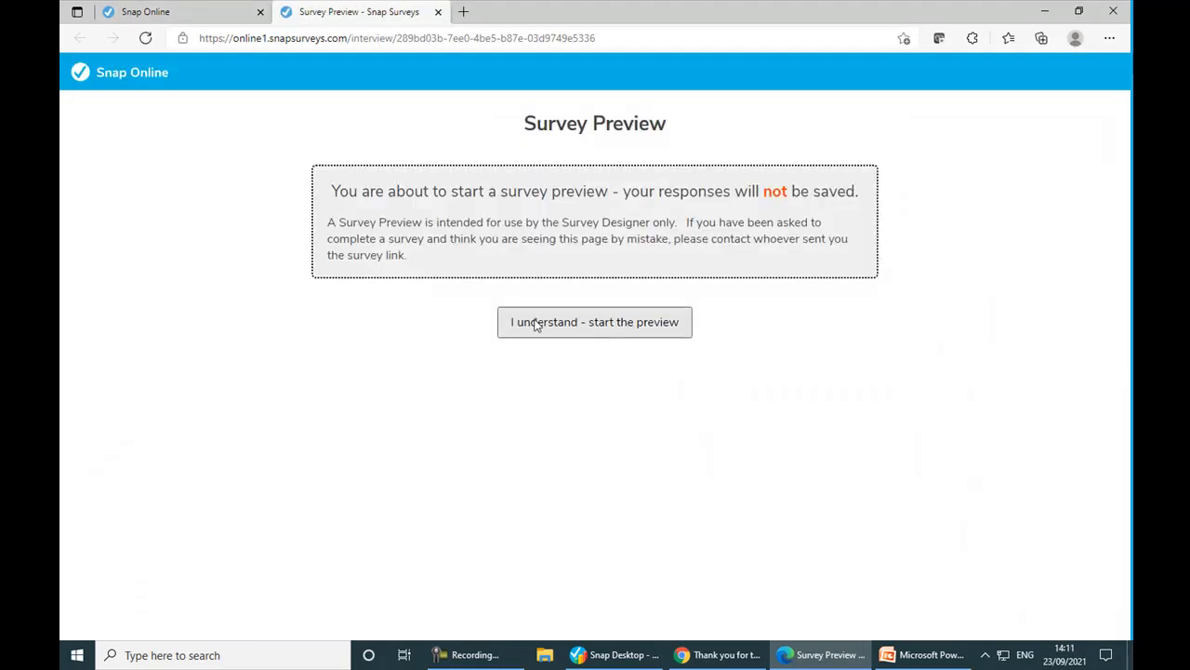
click(536, 322)
click(275, 252)
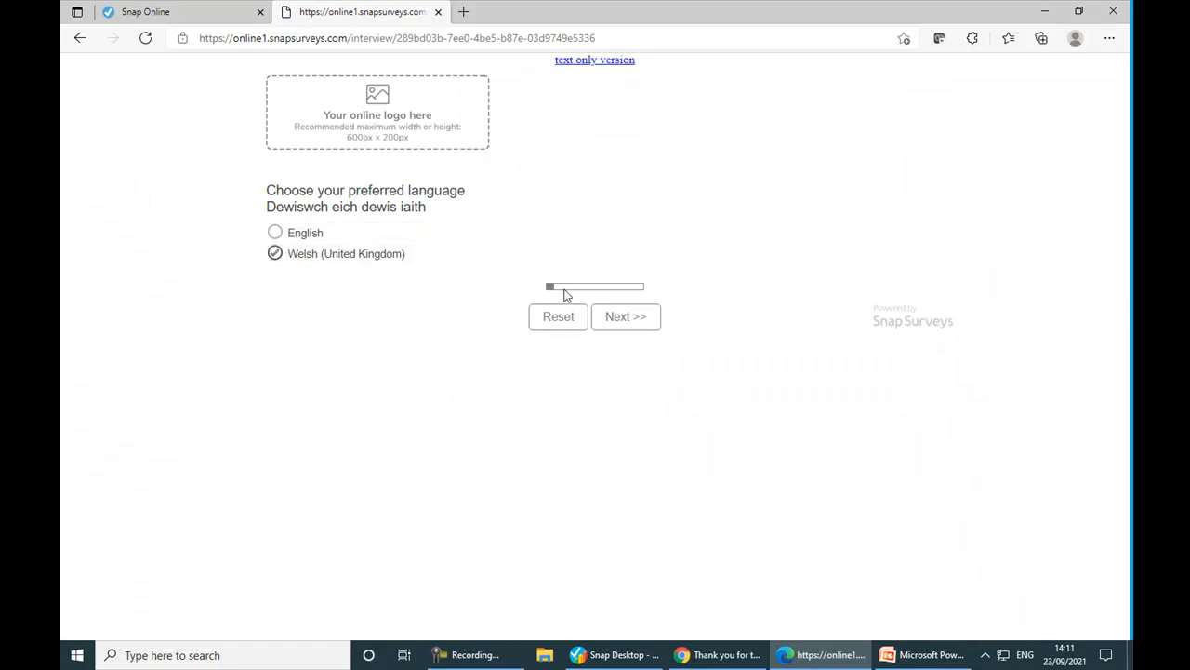
click(624, 317)
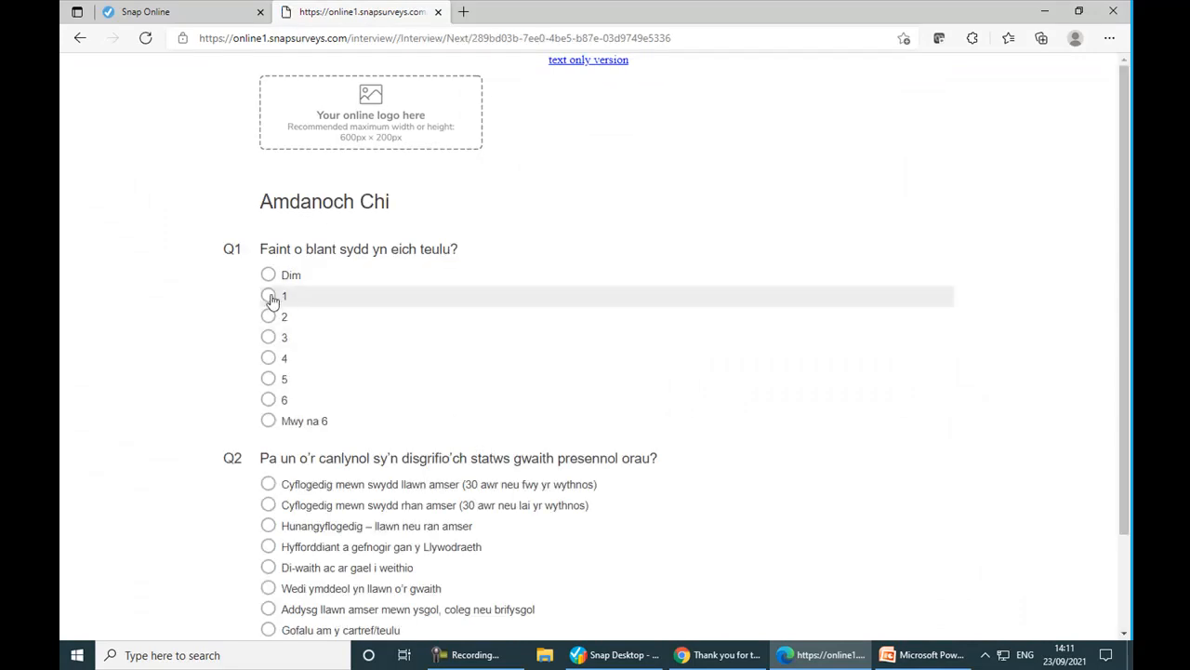
Answer 1 child for Q1 and part-time for Q2, then submit with Cyflwynwch to reach the Diolch page.
click(269, 295)
click(268, 505)
scroll(440, 557, down, 2)
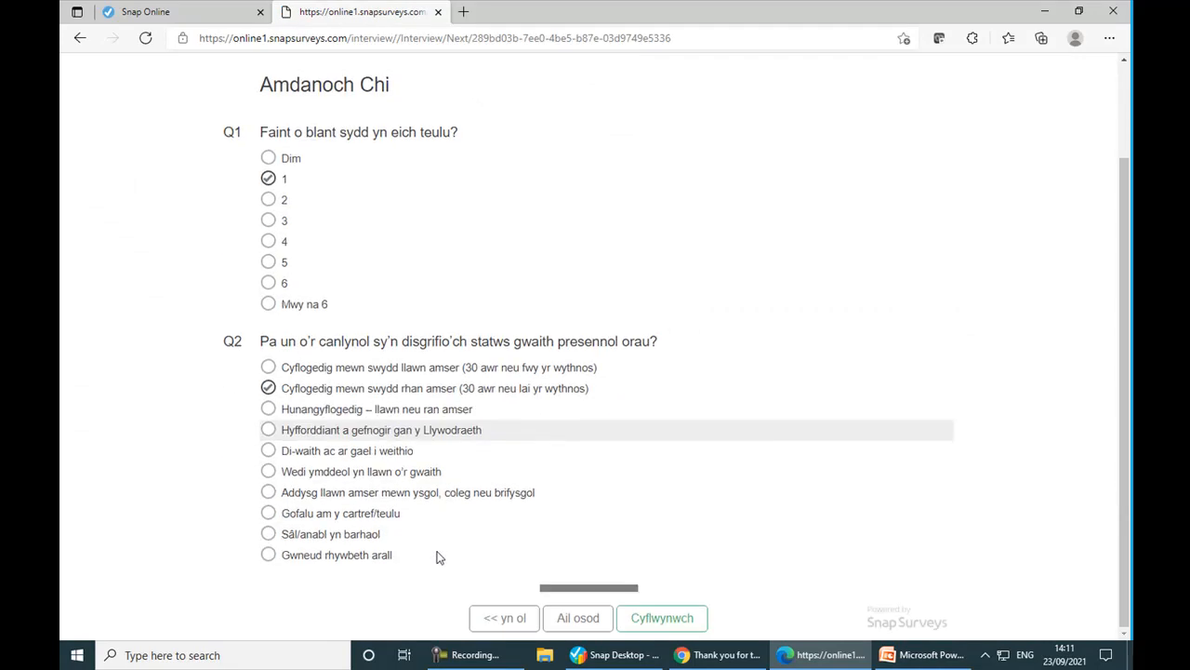
click(648, 618)
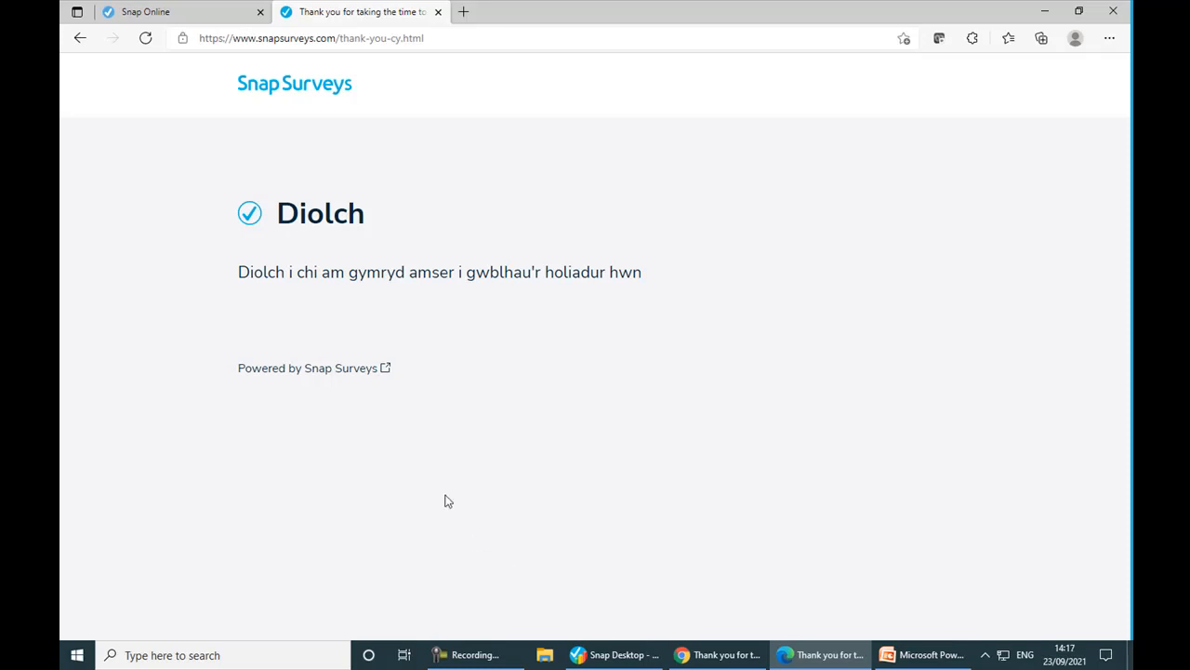
Return to Your work and start a new survey to show the template chooser with the Welsh Edition blank.
click(211, 18)
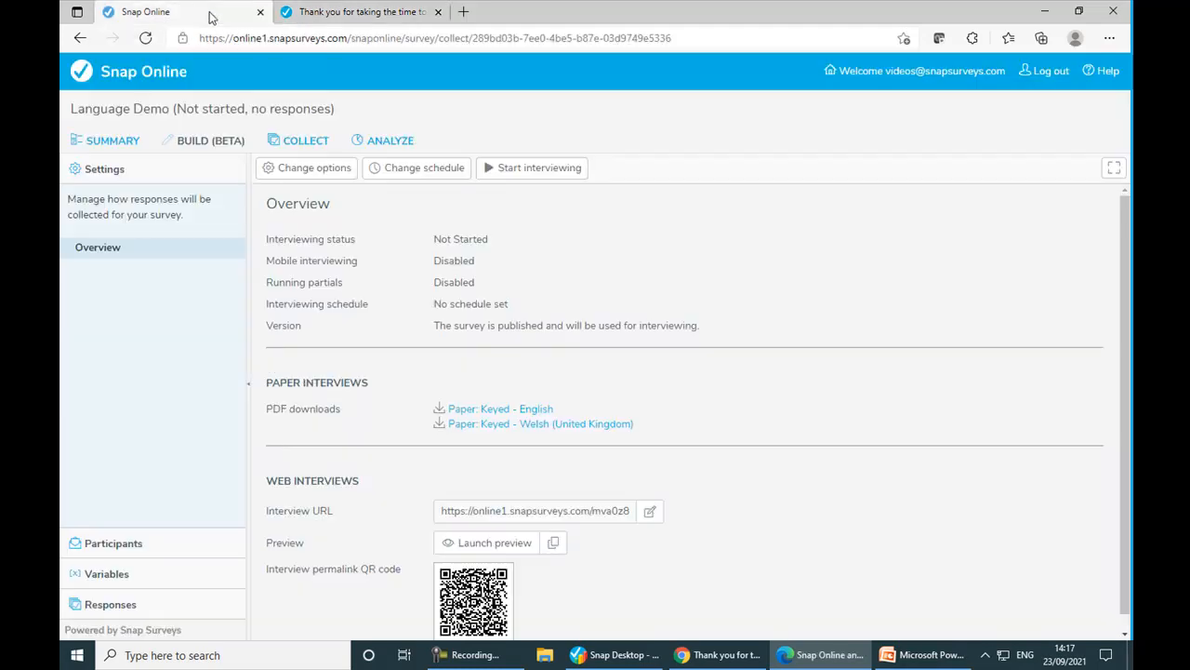
click(177, 79)
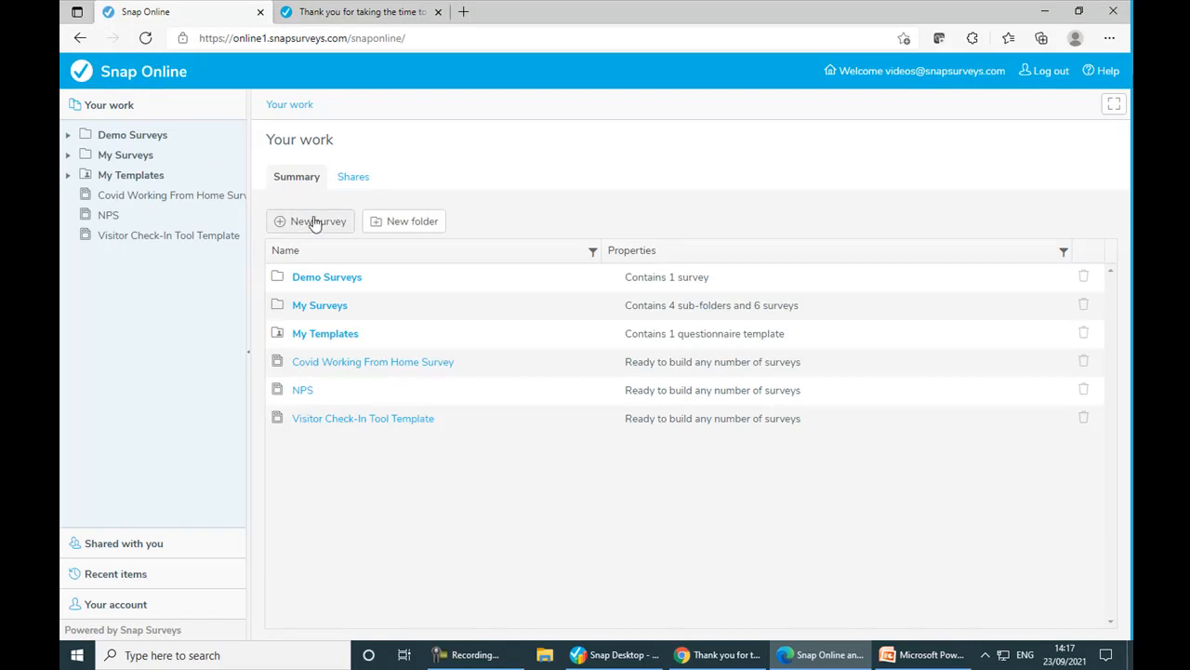
click(324, 222)
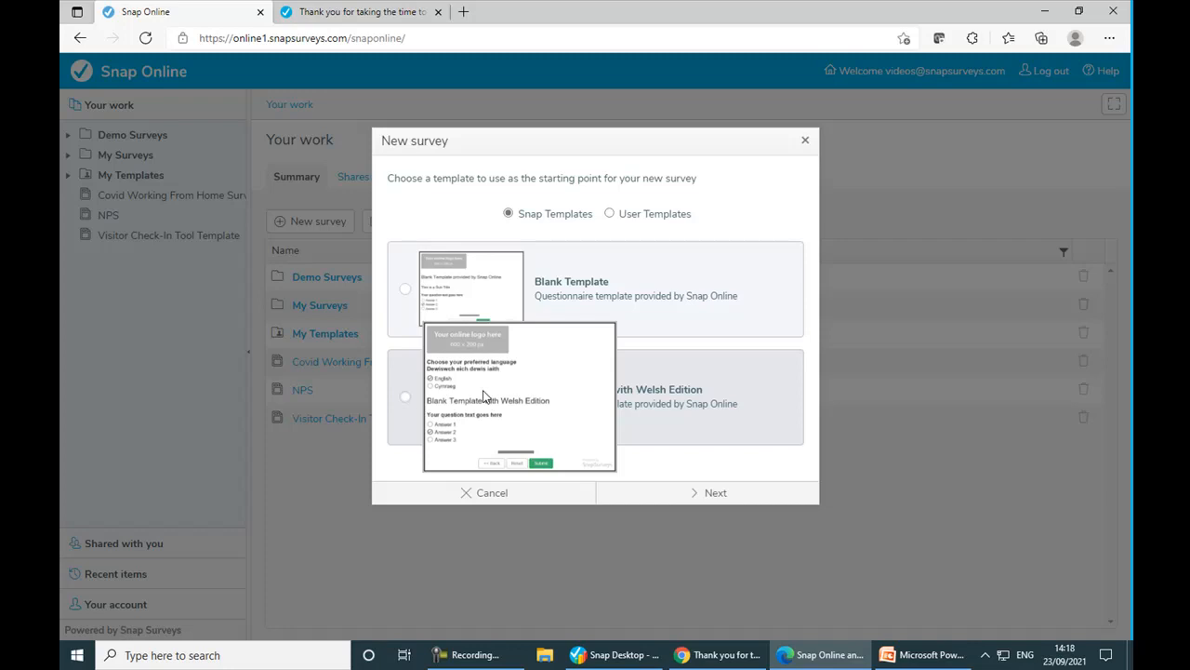
Alt+Tab to the PowerPoint Multi Lingual Surveys & Forms slide show.
key(alt+Tab)
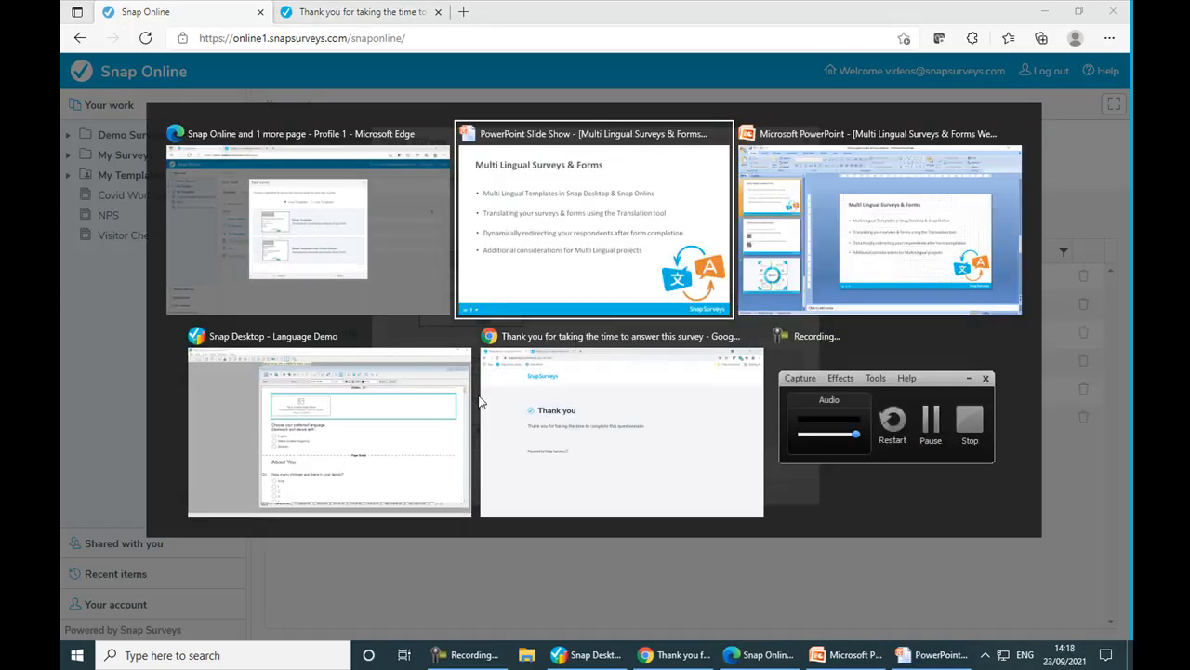